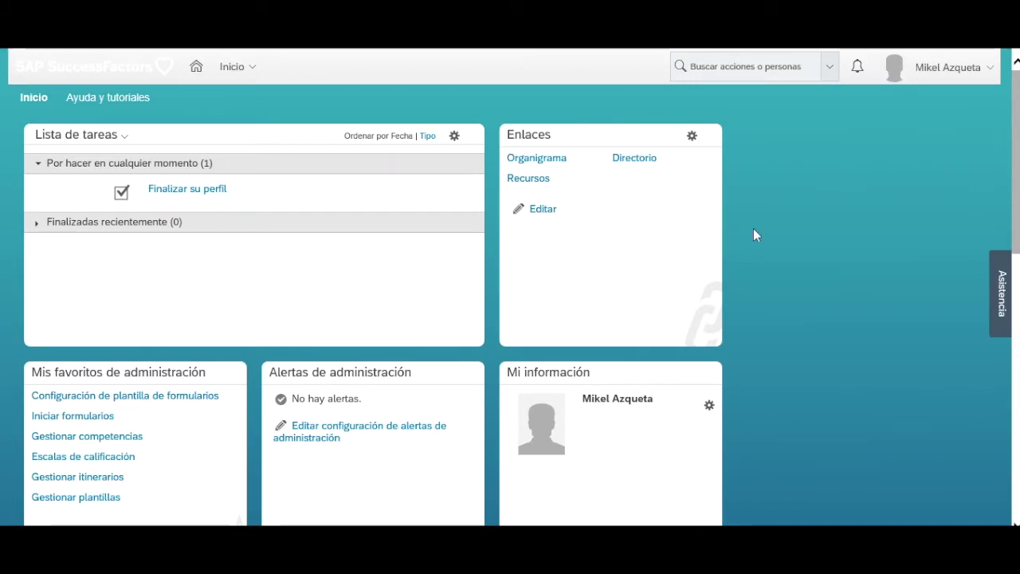
Start a substitution session on behalf of the target employee and open that employee's Objetivos page.
click(956, 80)
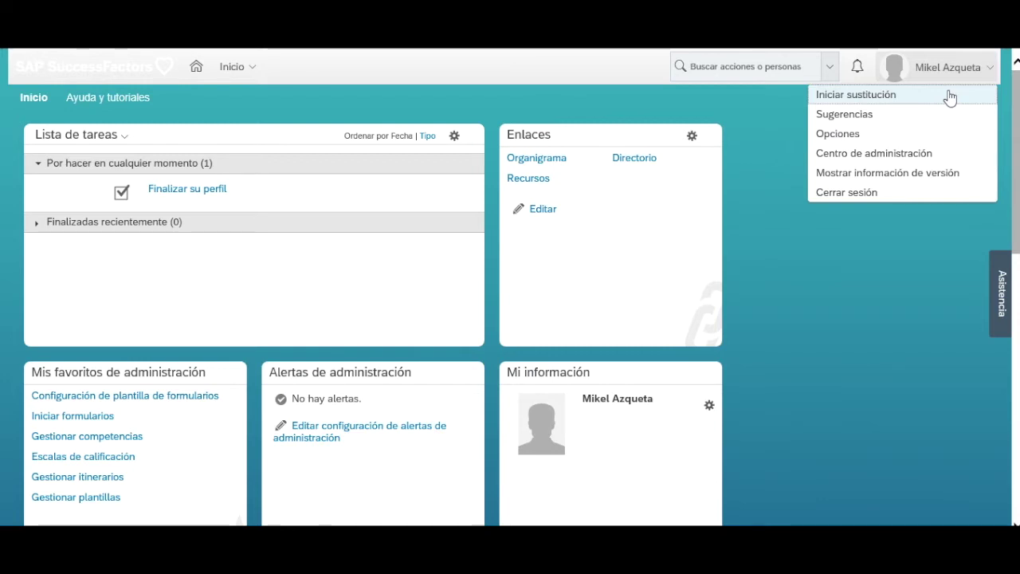
click(950, 96)
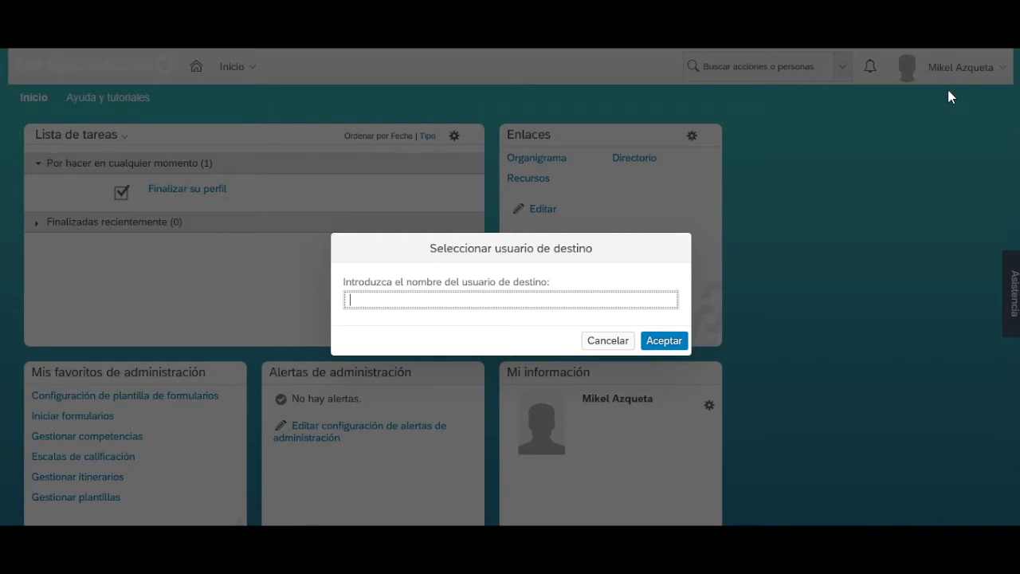
text(n)
click(485, 330)
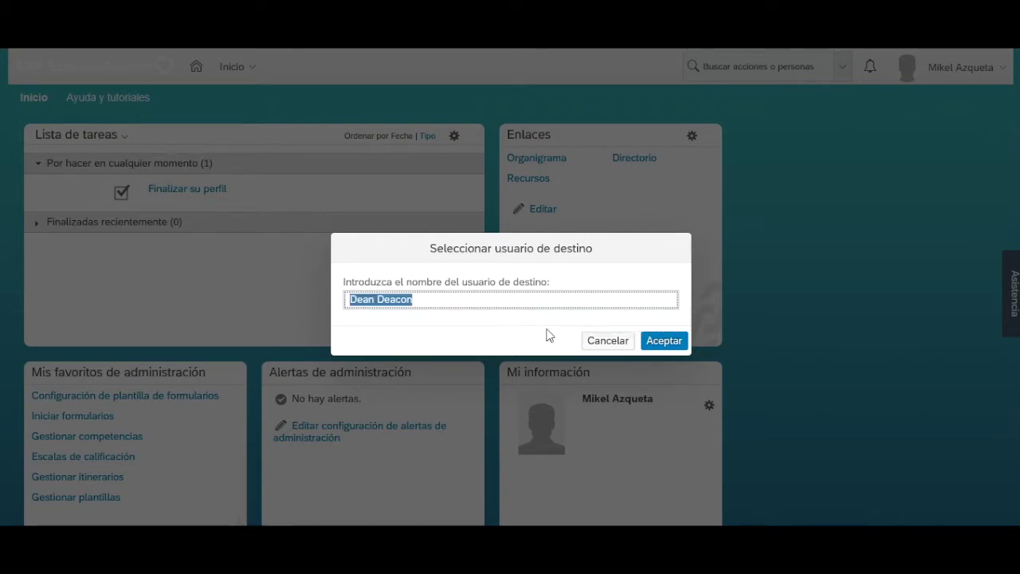
click(664, 341)
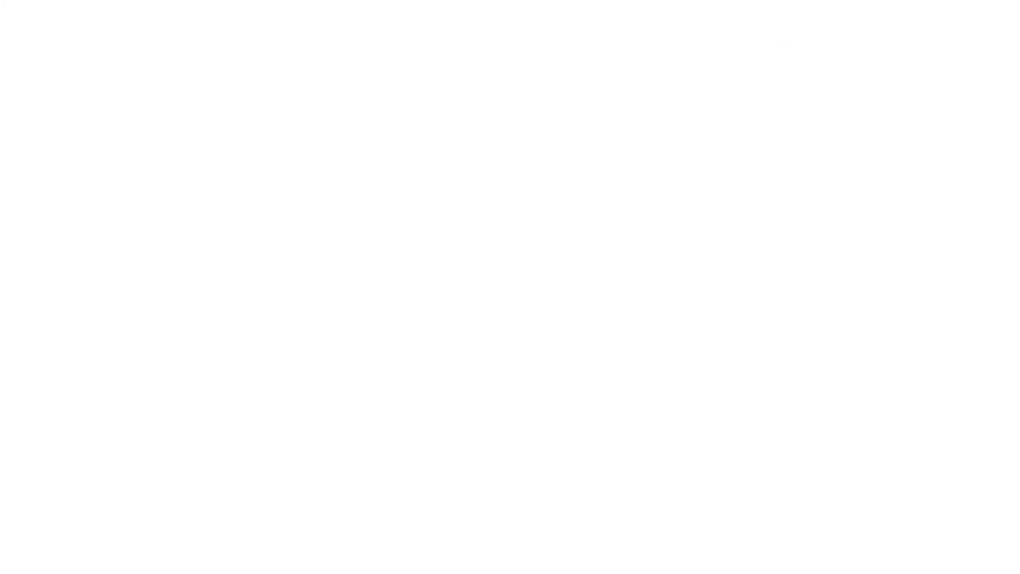
click(236, 66)
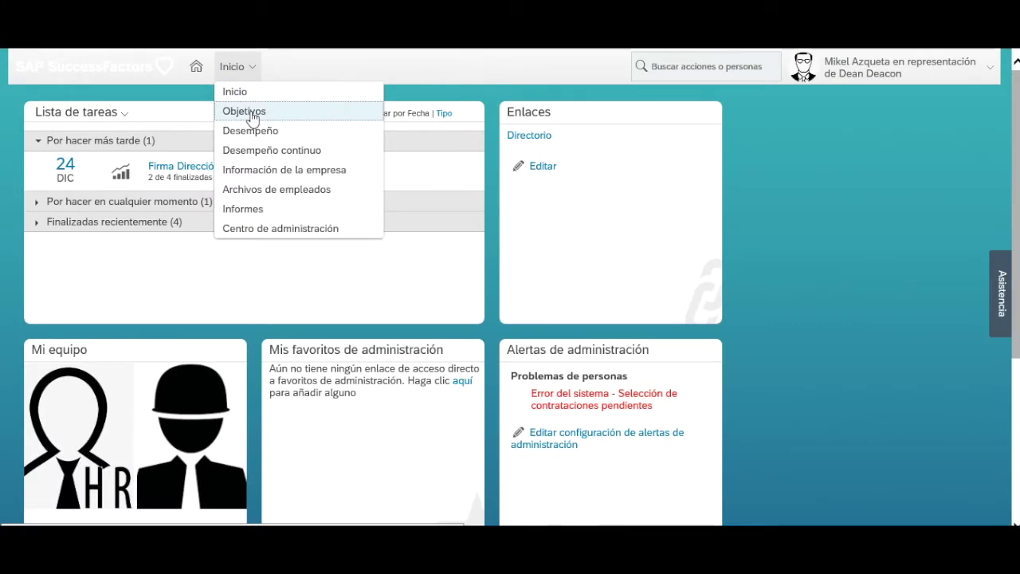
click(252, 114)
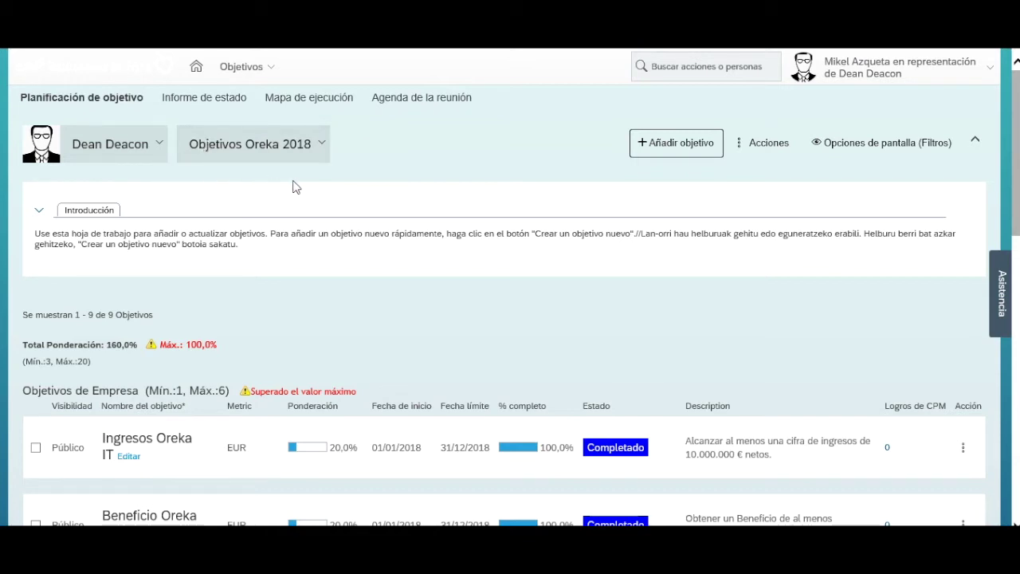
Review the company, line and individual goal categories in the Objetivos Oreka 2018 plan.
scroll(451, 237, down, 1)
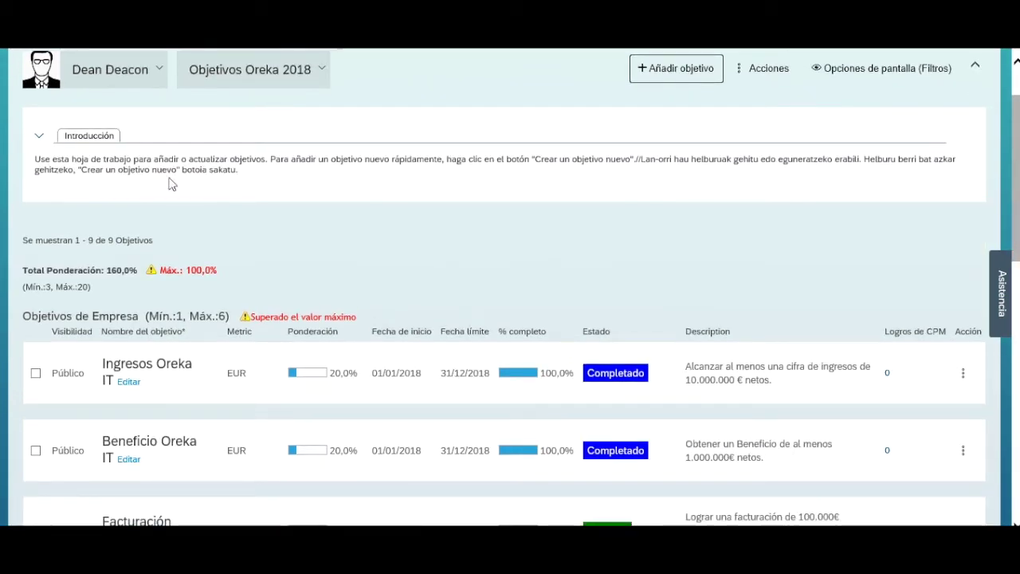
scroll(128, 182, down, 2)
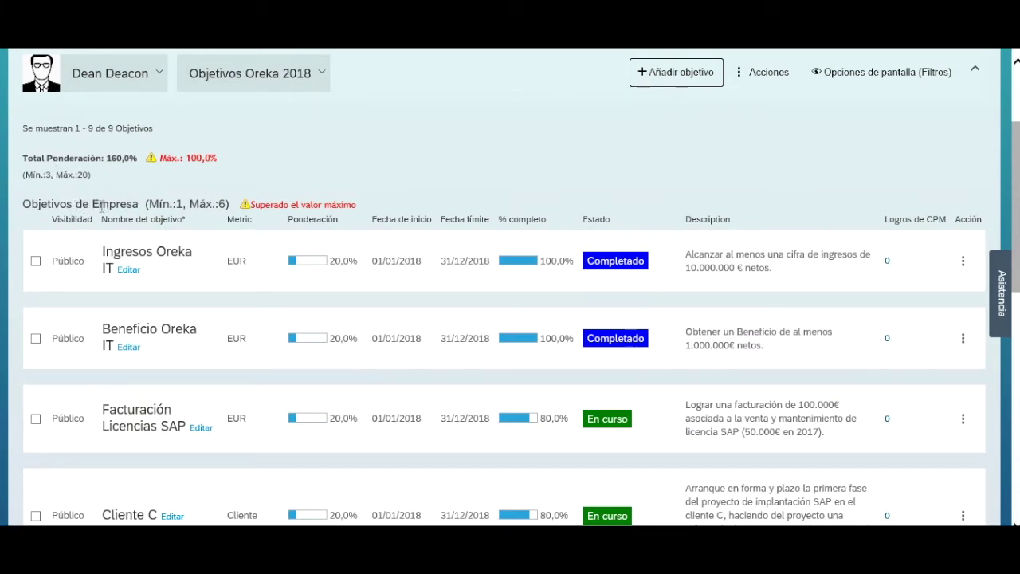
scroll(134, 207, down, 8)
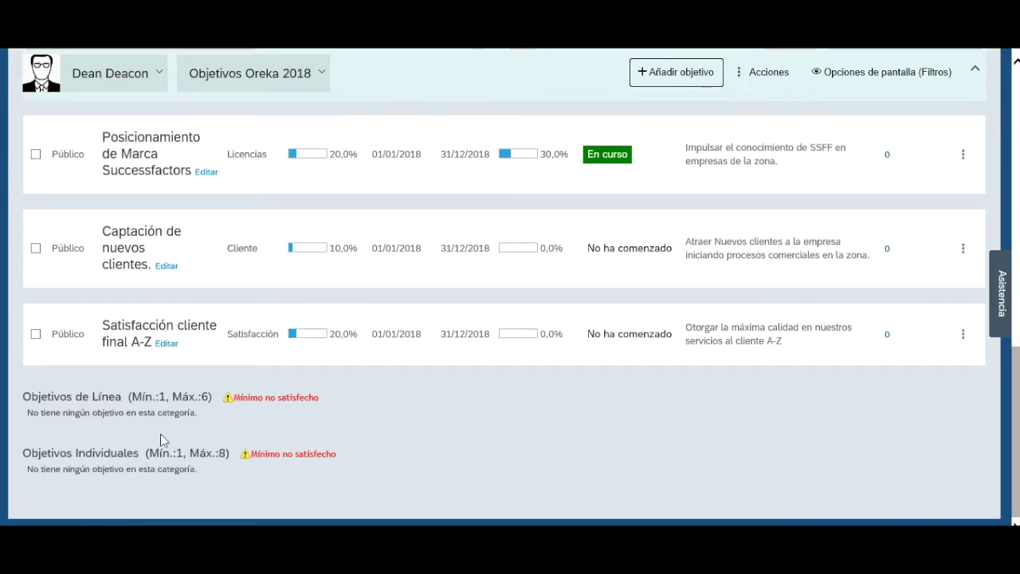
scroll(182, 362, up, 10)
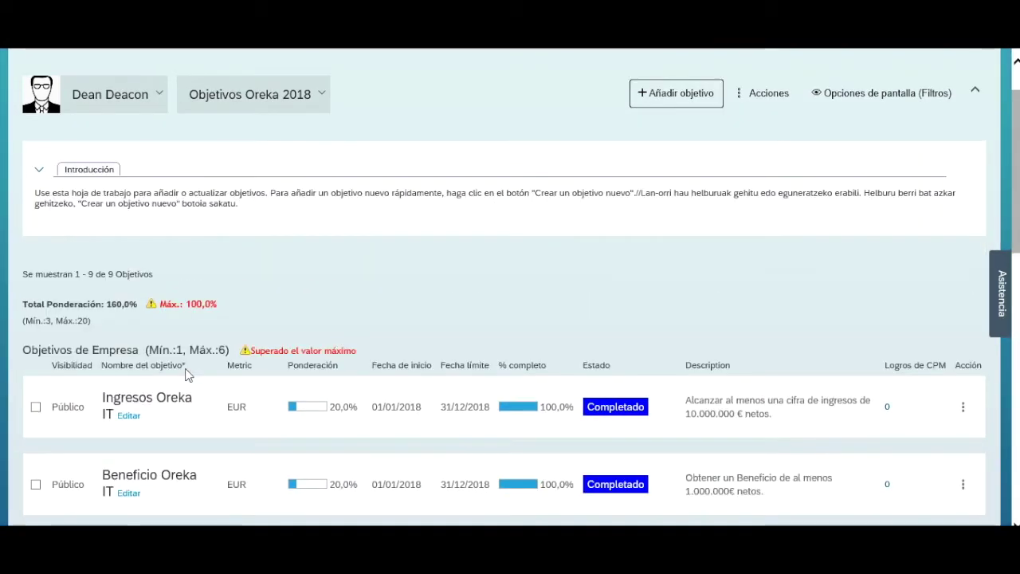
scroll(187, 375, down, 10)
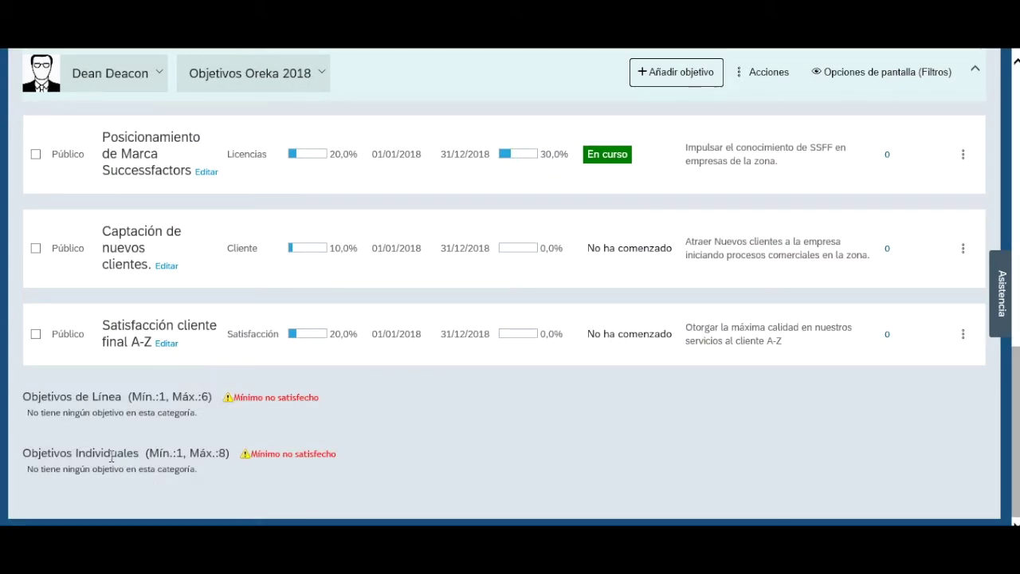
scroll(166, 453, up, 8)
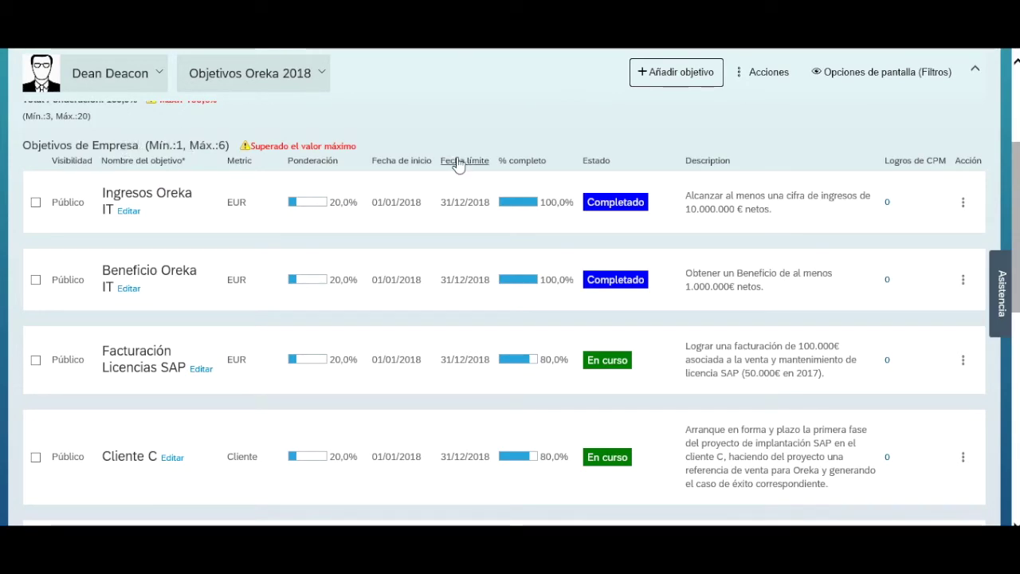
scroll(255, 281, down, 5)
scroll(255, 280, down, 3)
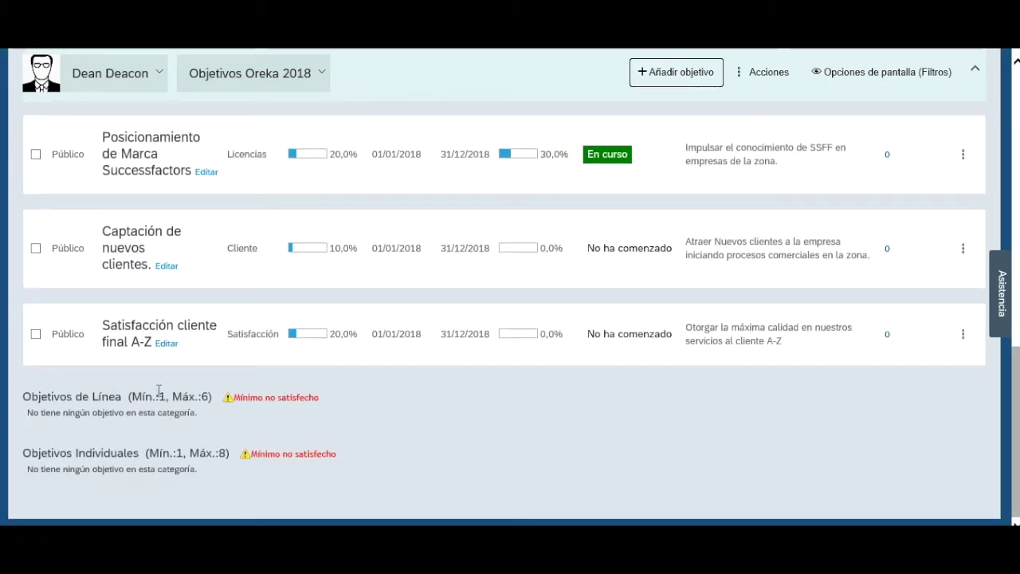
scroll(481, 244, up, 6)
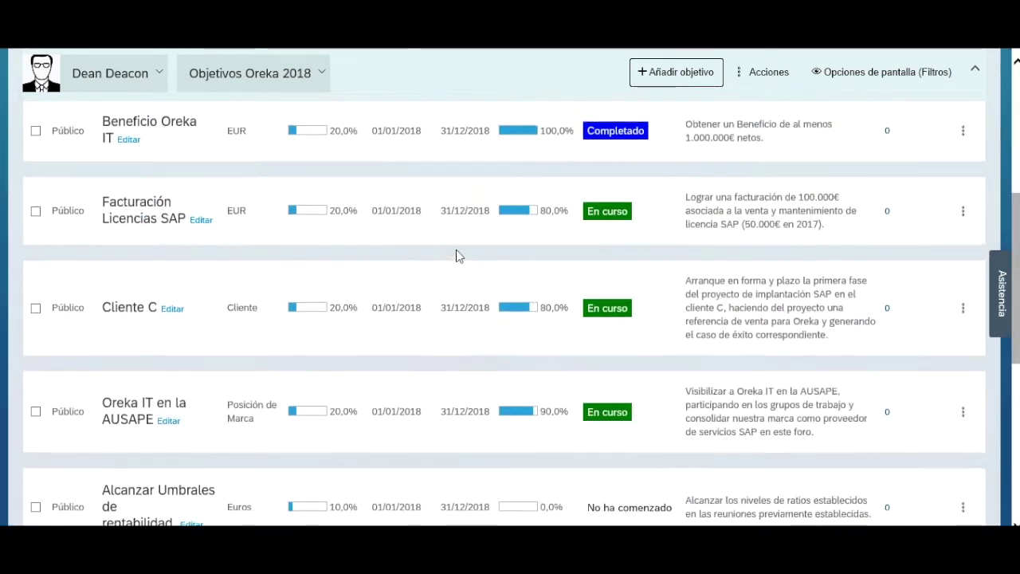
scroll(459, 255, up, 5)
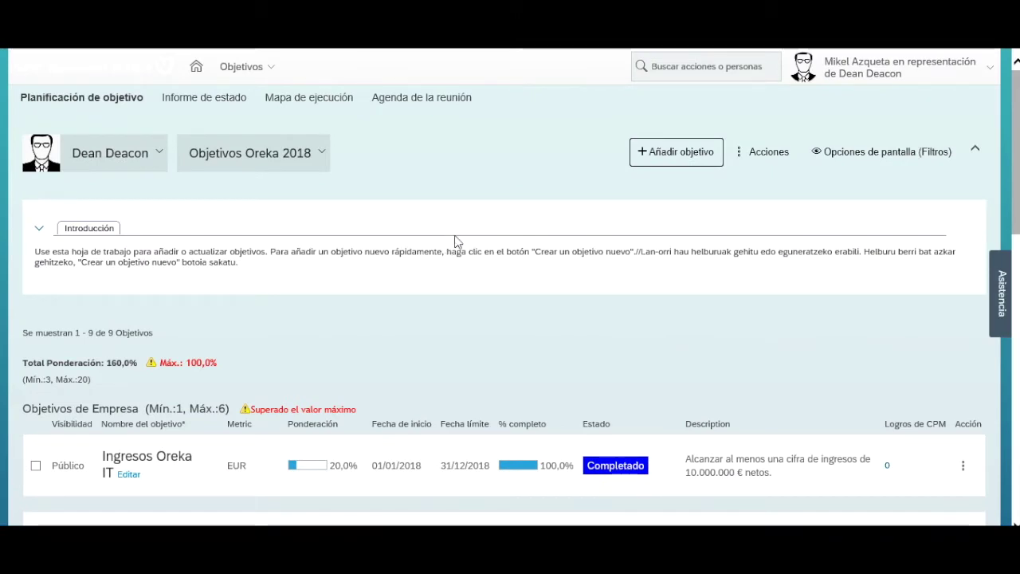
Start a new group goal in the goal plan and name it "Aumentar Rentabilidad por línea de negocio.".
click(643, 160)
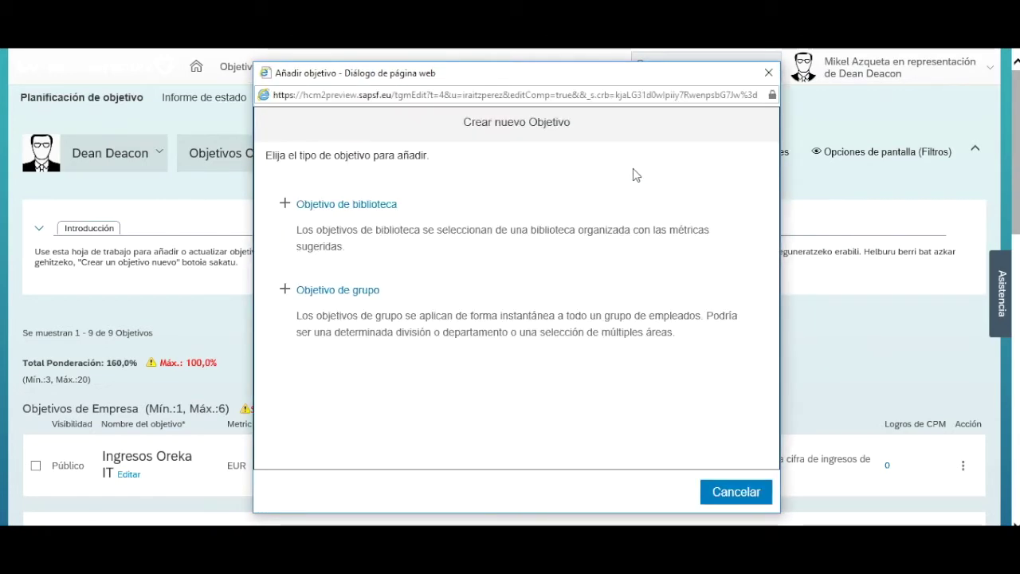
click(364, 294)
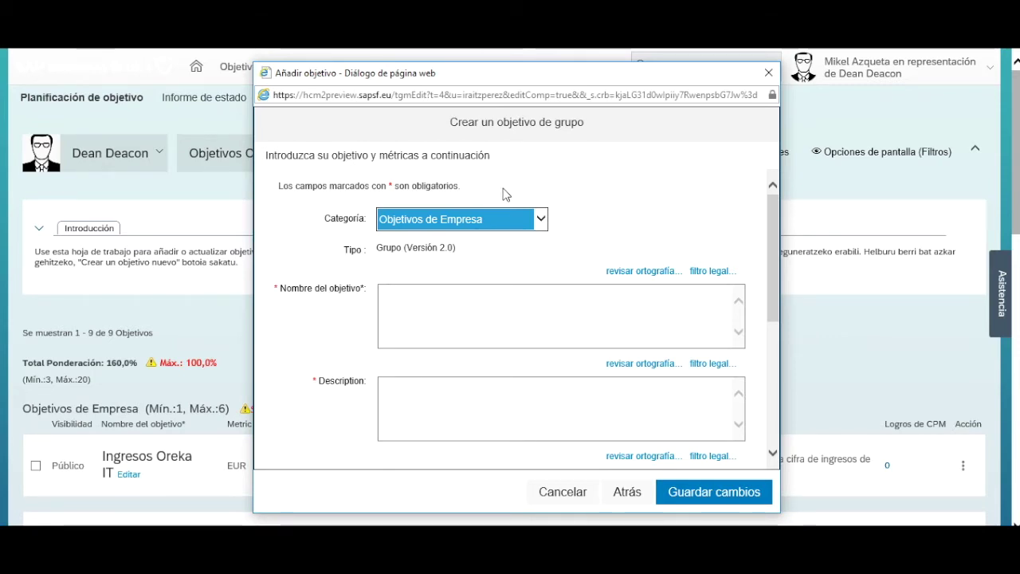
drag(542, 76, 376, 66)
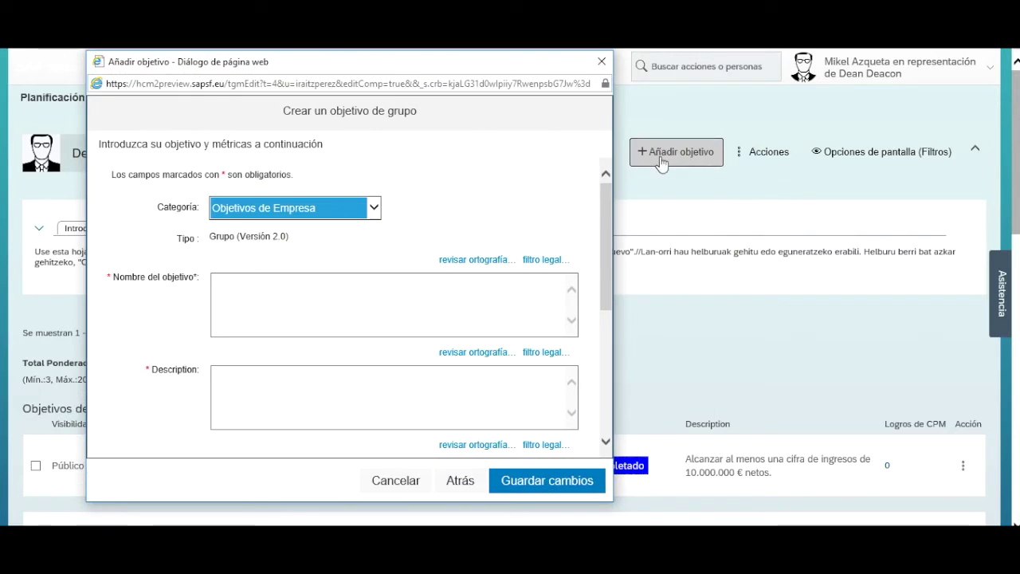
click(356, 302)
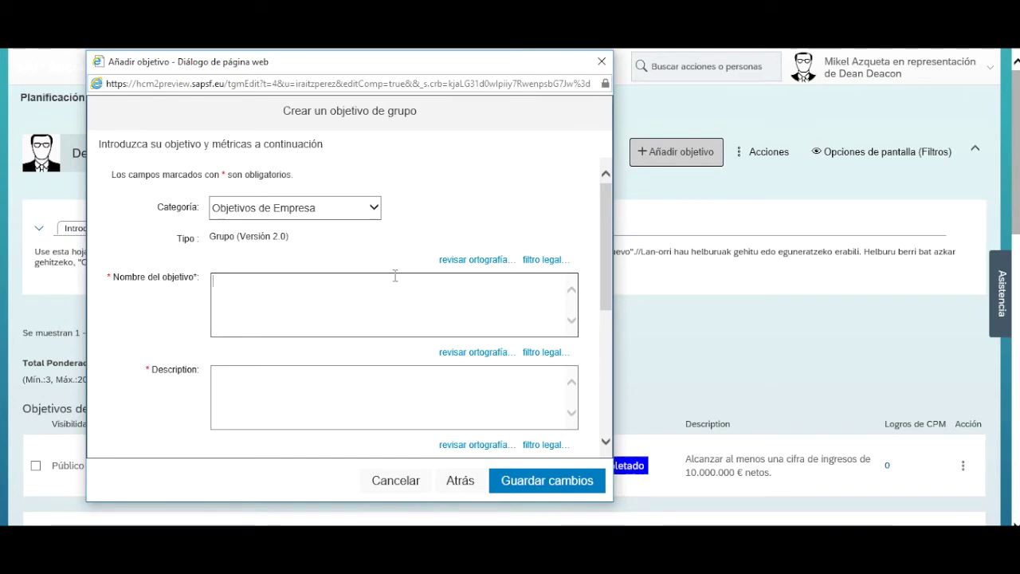
text(umentar R)
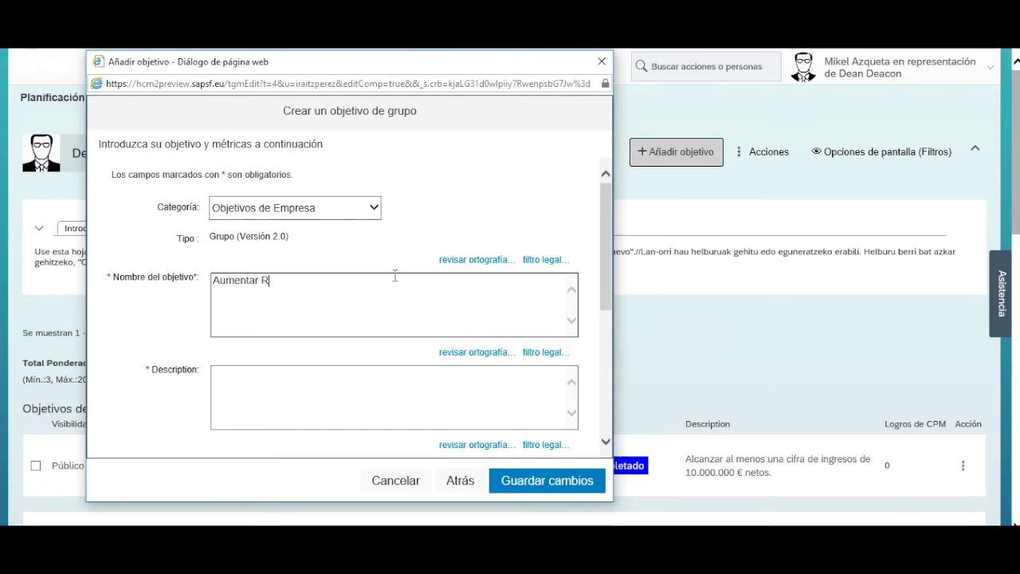
text(entabilidad)
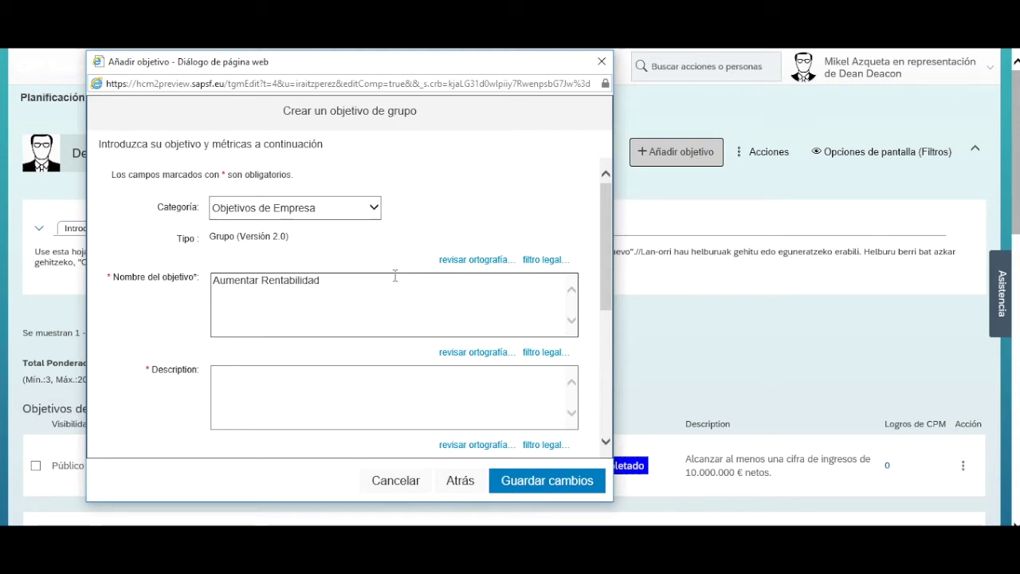
text( por línea de negocio)
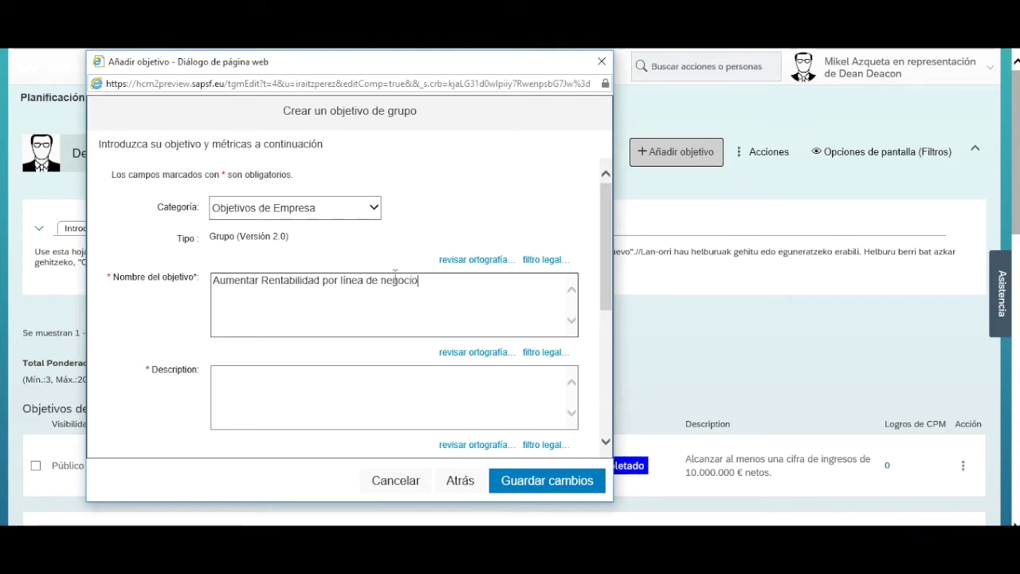
text(.)
Fill in the goal's description with "Mejorar los beneficios netos de cada línea de negocio dentro de Oreka IT".
click(350, 396)
text(Mejorar la)
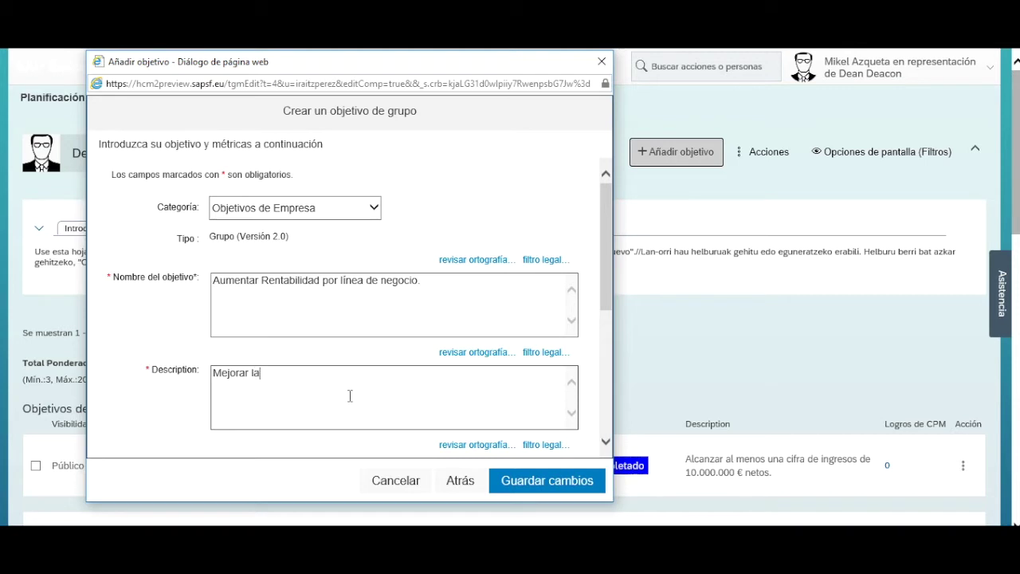
key(BackSpace)
text(os benefi)
key(BackSpace)
text(eneficion)
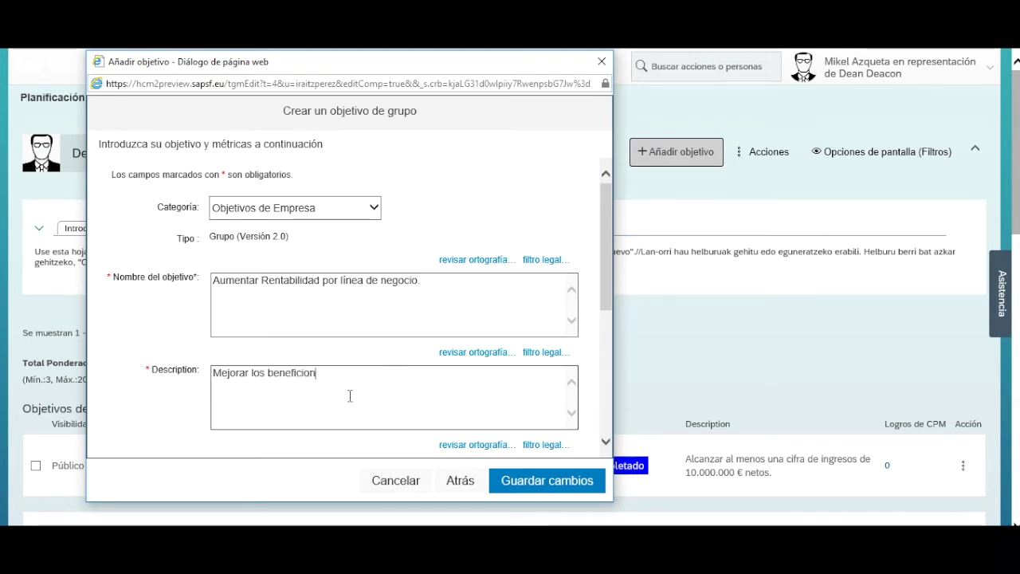
key(BackSpace)
text(s net)
key(BackSpace)
text(os de cada l)
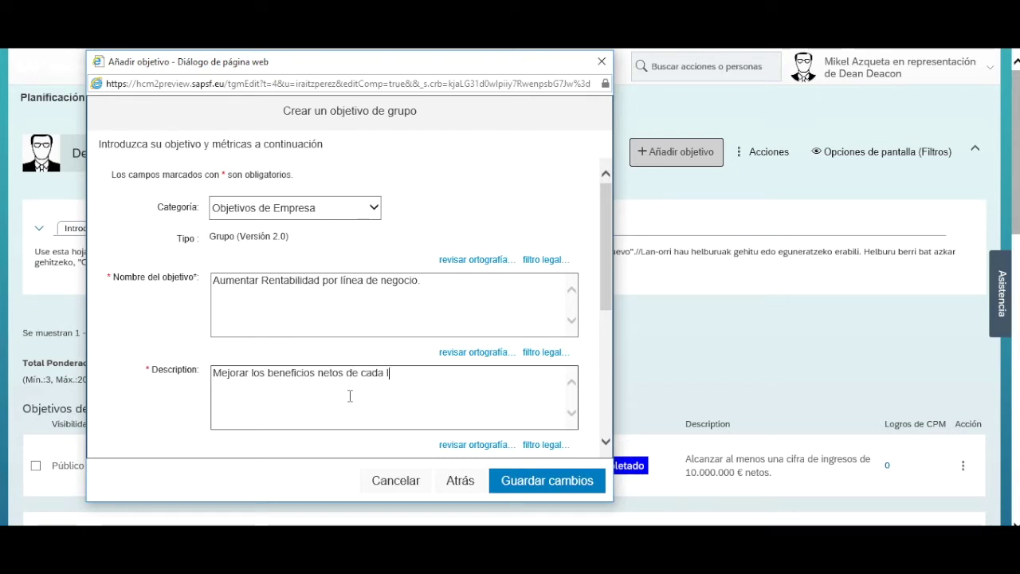
text(ínea de negocio dentro)
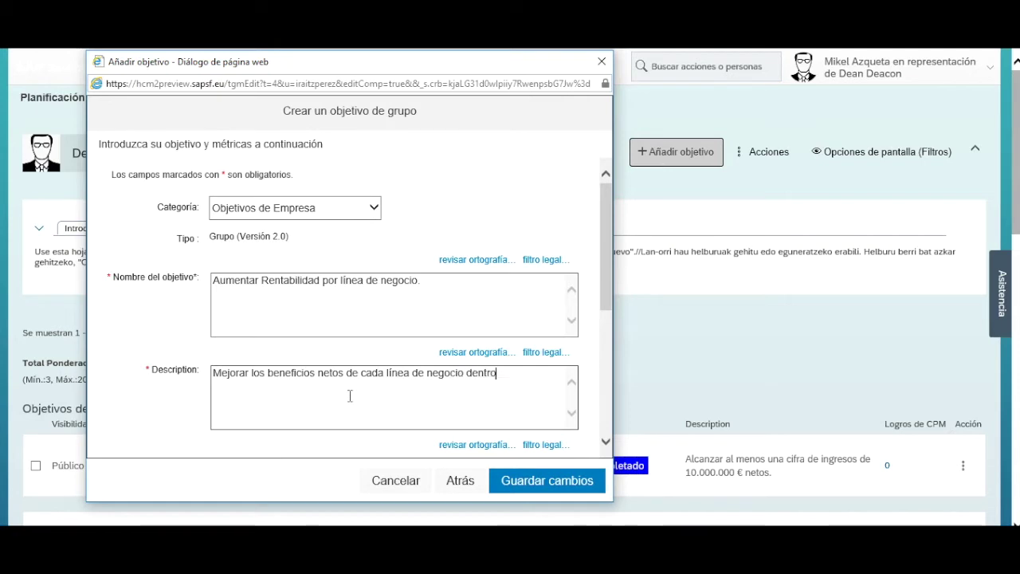
text( de OREka IT)
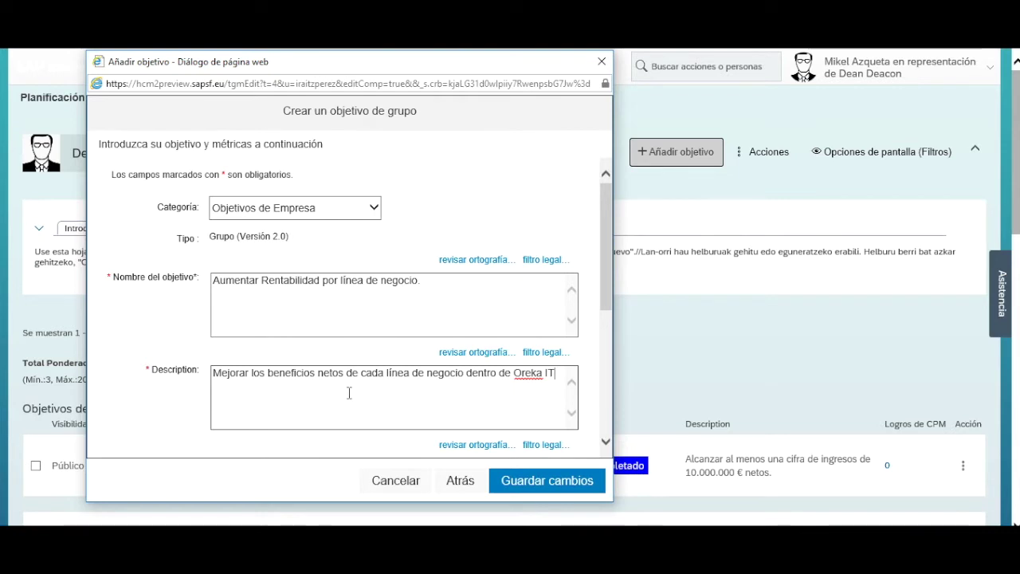
Set the group goal's metric to EUR and its weighting (Ponderación) to 30%.
scroll(349, 391, down, 2)
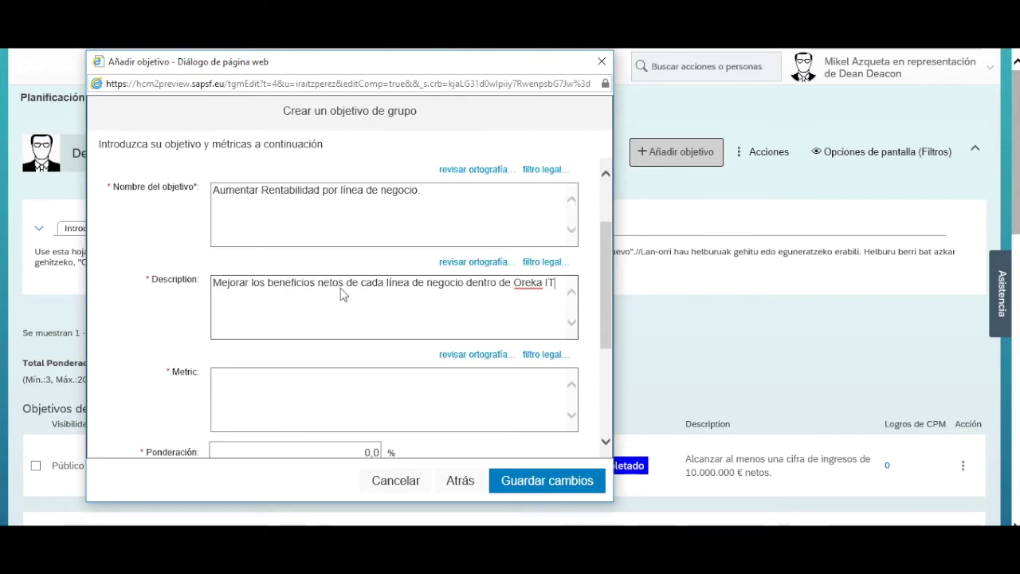
scroll(253, 286, down, 2)
click(267, 293)
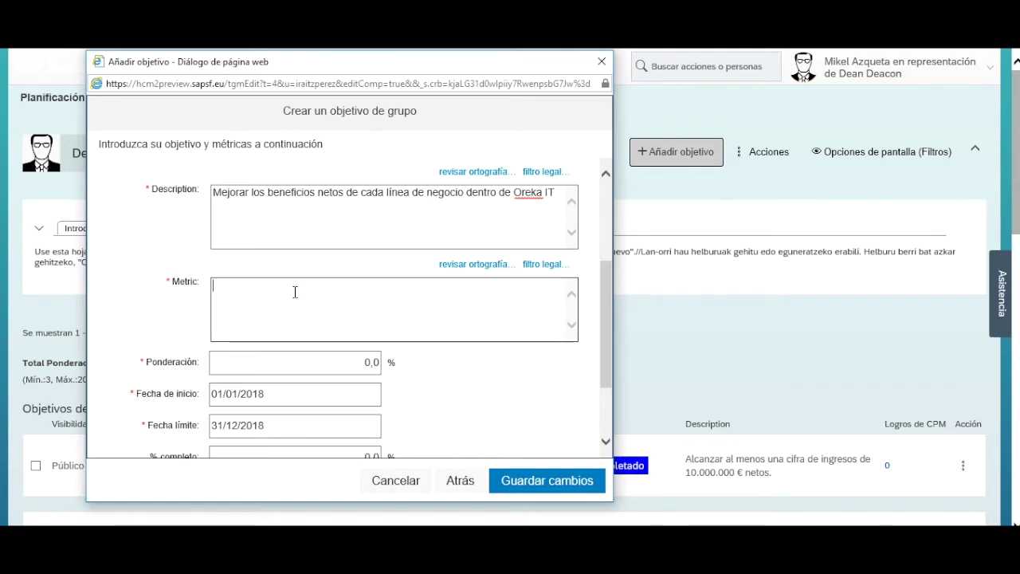
text(eu)
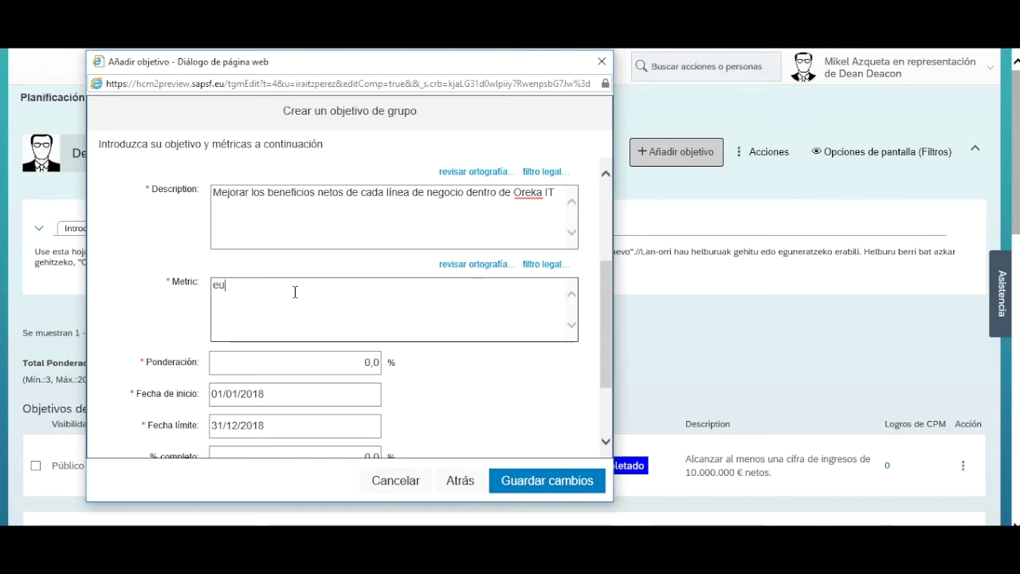
text(UR)
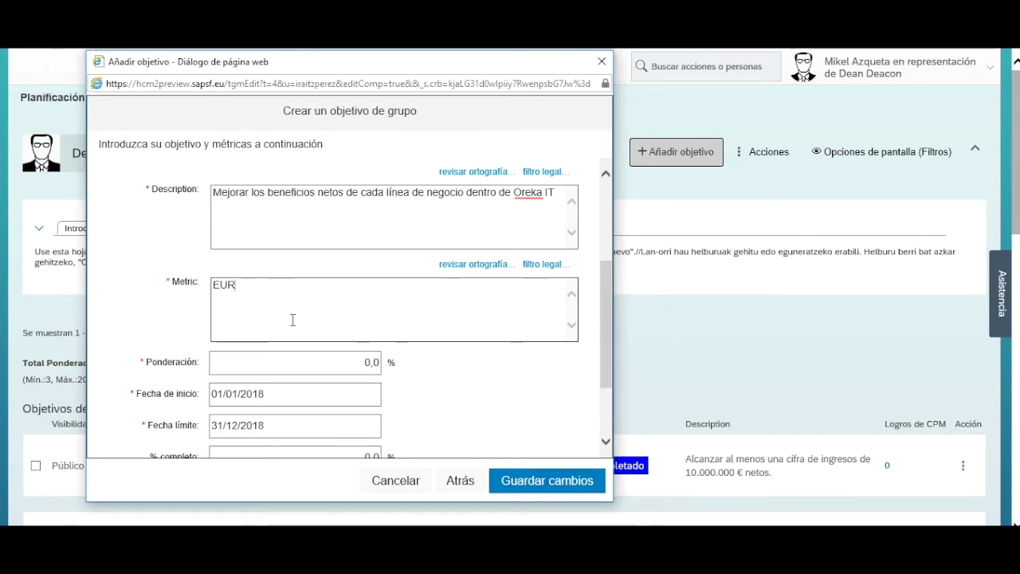
scroll(293, 319, down, 1)
scroll(282, 289, down, 1)
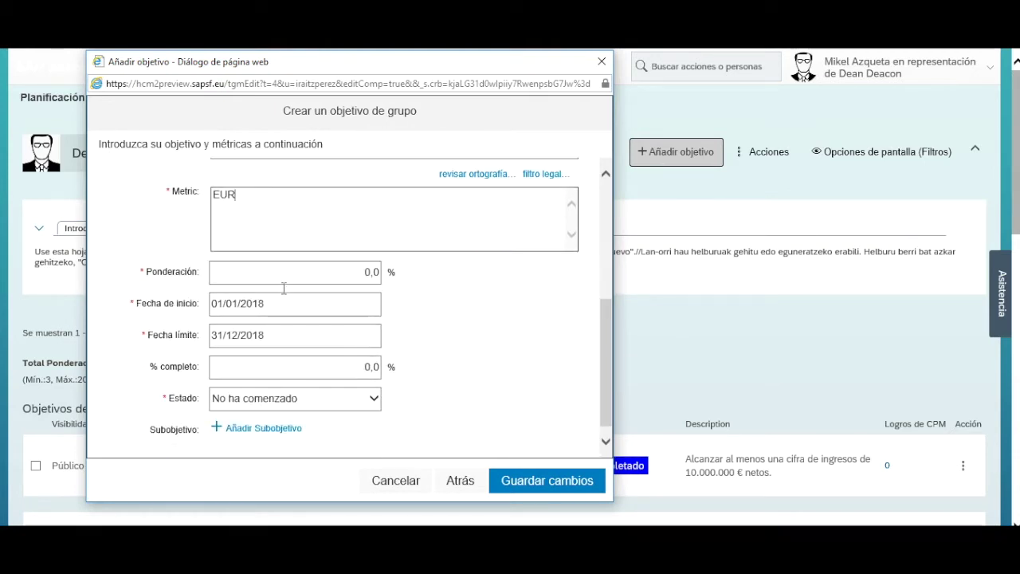
click(358, 274)
text(3)
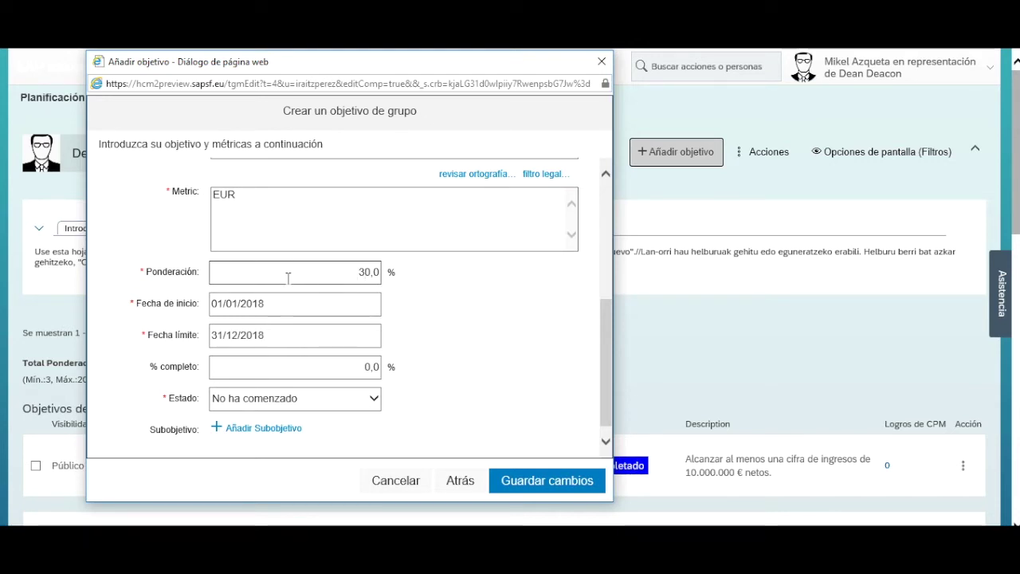
Check the available Estado options for the new group goal.
scroll(288, 277, down, 1)
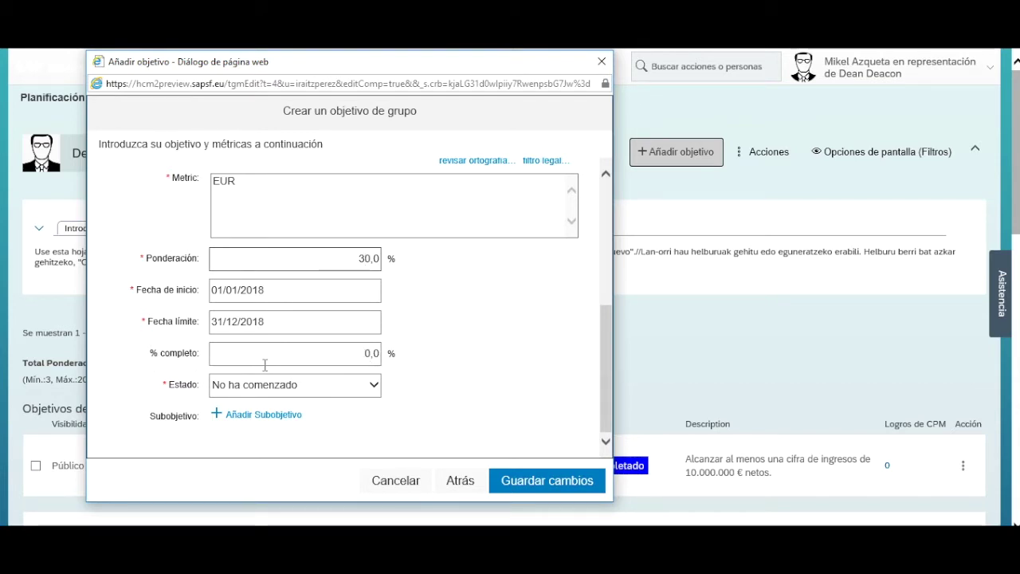
click(375, 386)
click(376, 391)
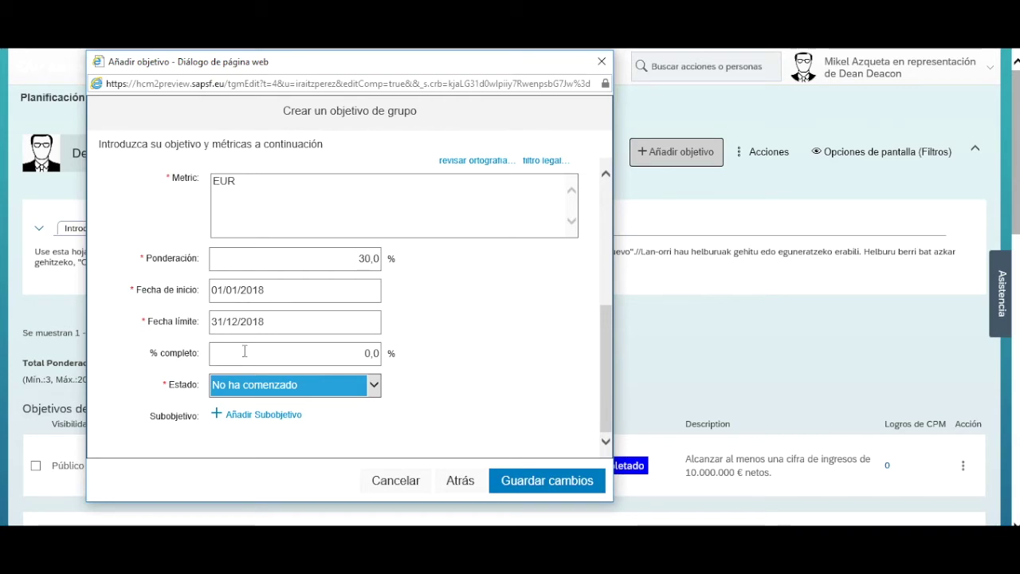
Save the new group goal and locate it at the end of the Objetivos de Empresa list.
click(560, 483)
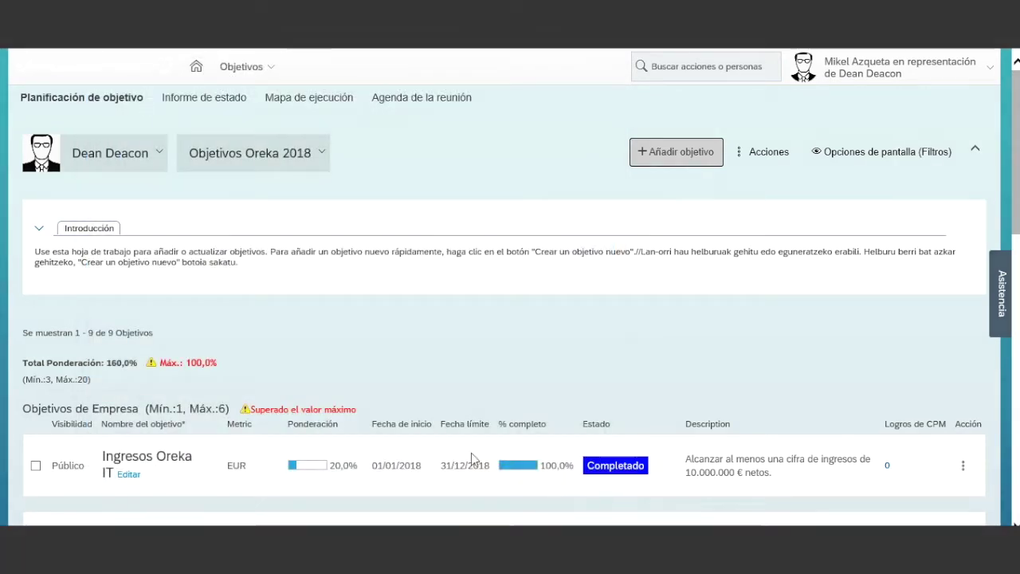
scroll(467, 324, down, 4)
scroll(469, 323, up, 1)
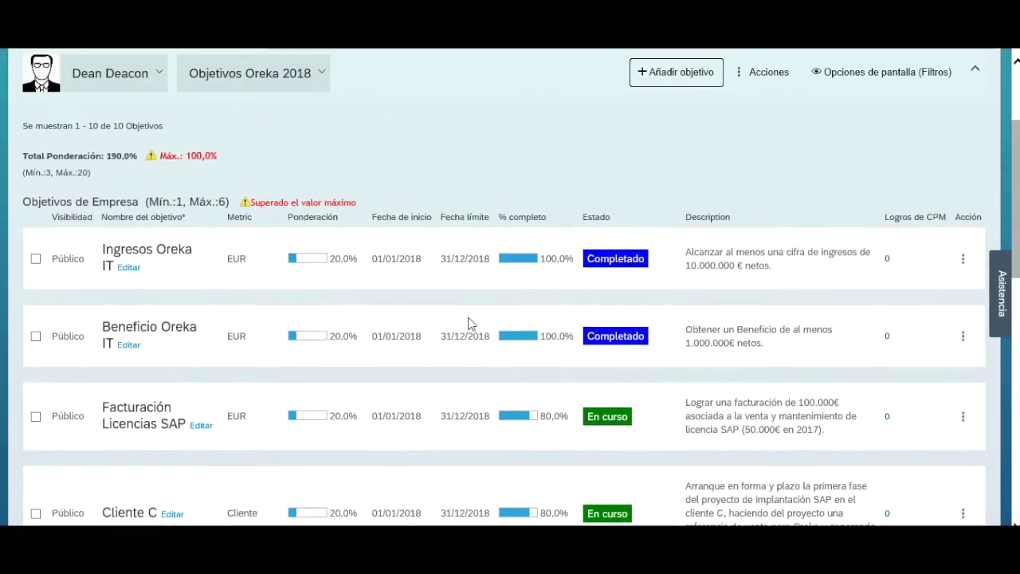
scroll(468, 323, down, 5)
scroll(469, 327, down, 1)
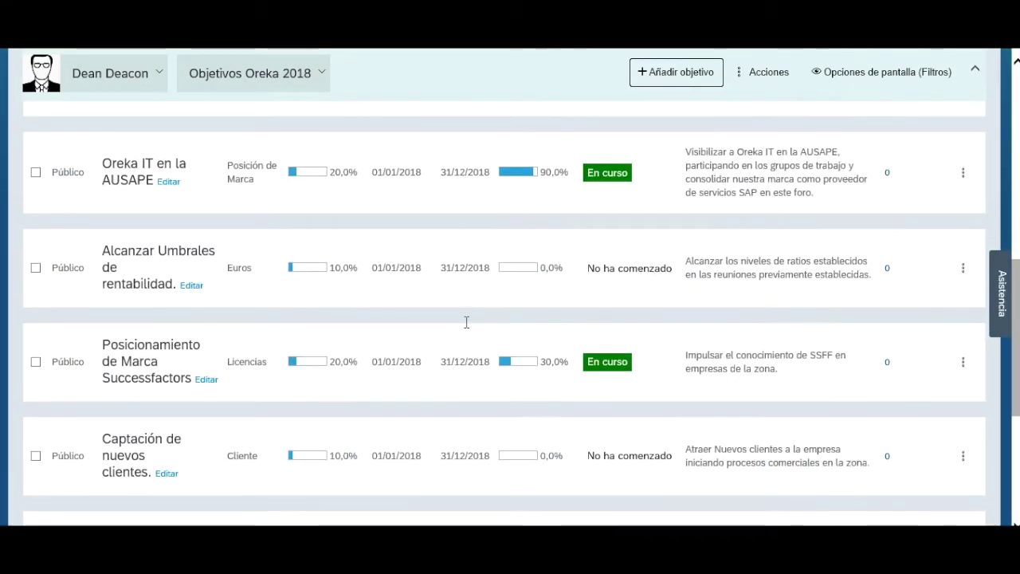
scroll(462, 325, down, 2)
scroll(454, 326, down, 2)
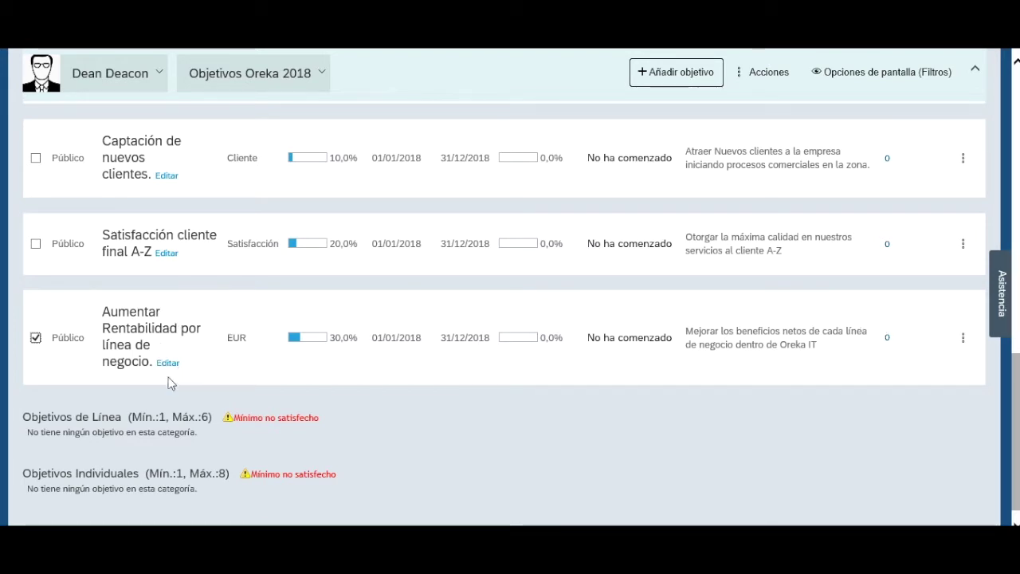
Start assigning the selected "Aumentar Rentabilidad por línea de negocio." goal and choose both employees titled Responsable as recipients.
click(740, 79)
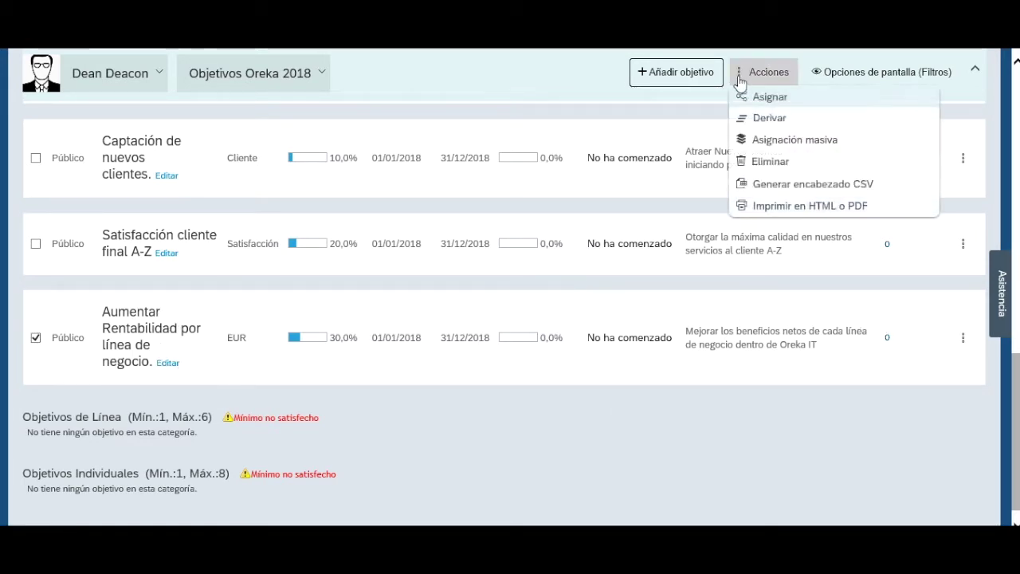
click(766, 97)
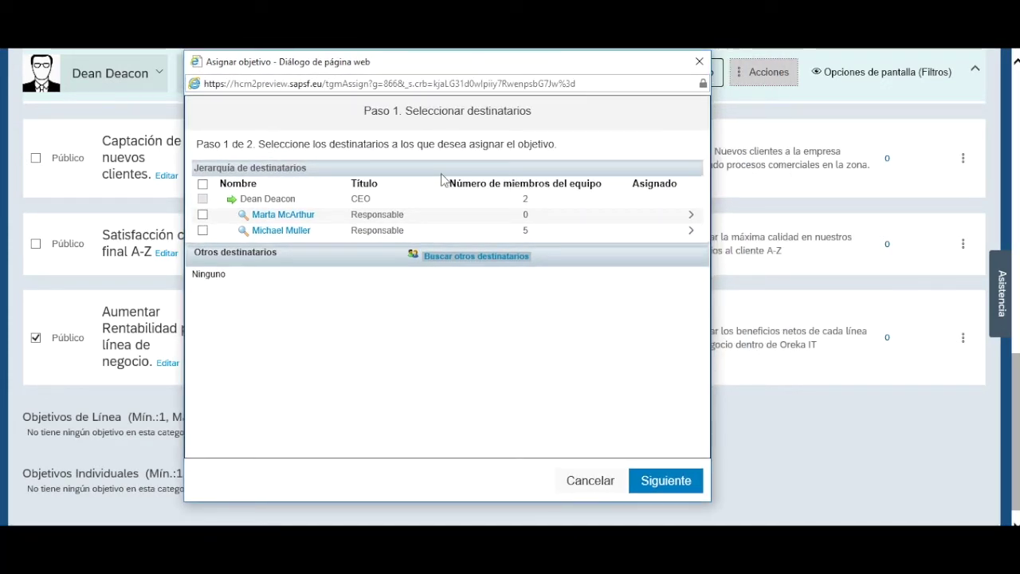
click(204, 215)
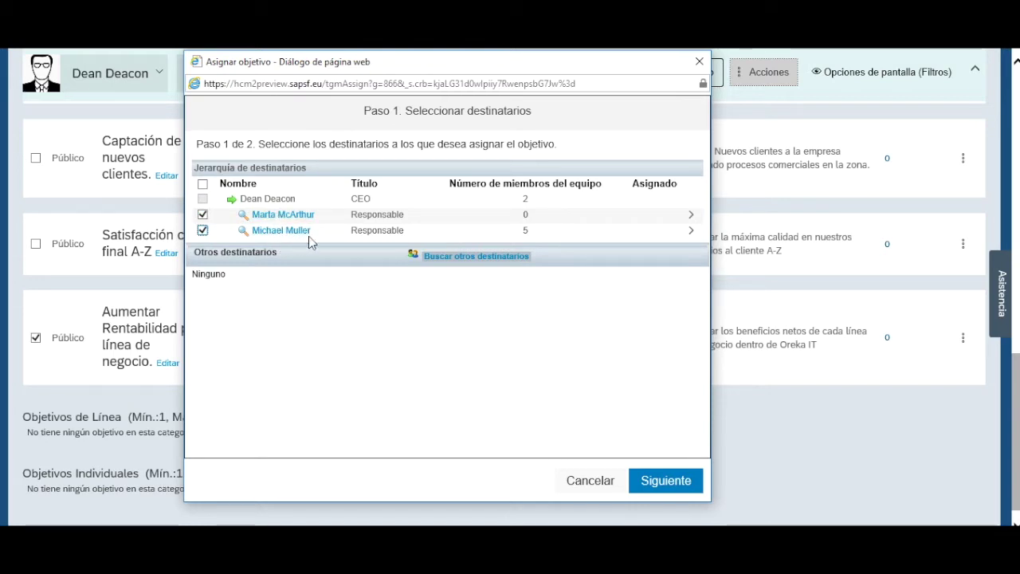
Add all five Consultor team members under the second Responsable as recipients and assign the goal without editing it.
click(275, 233)
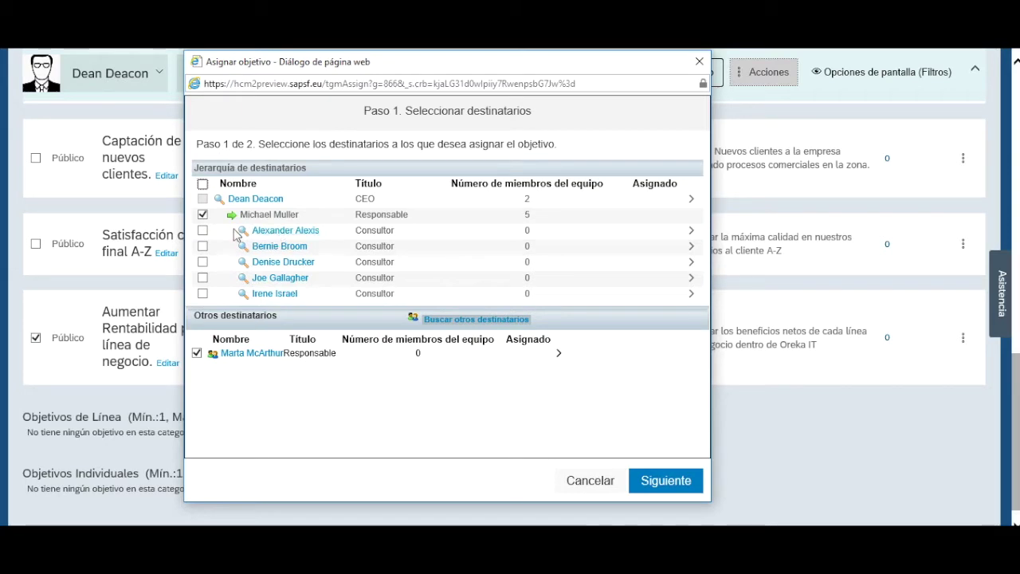
click(202, 230)
click(202, 246)
click(202, 262)
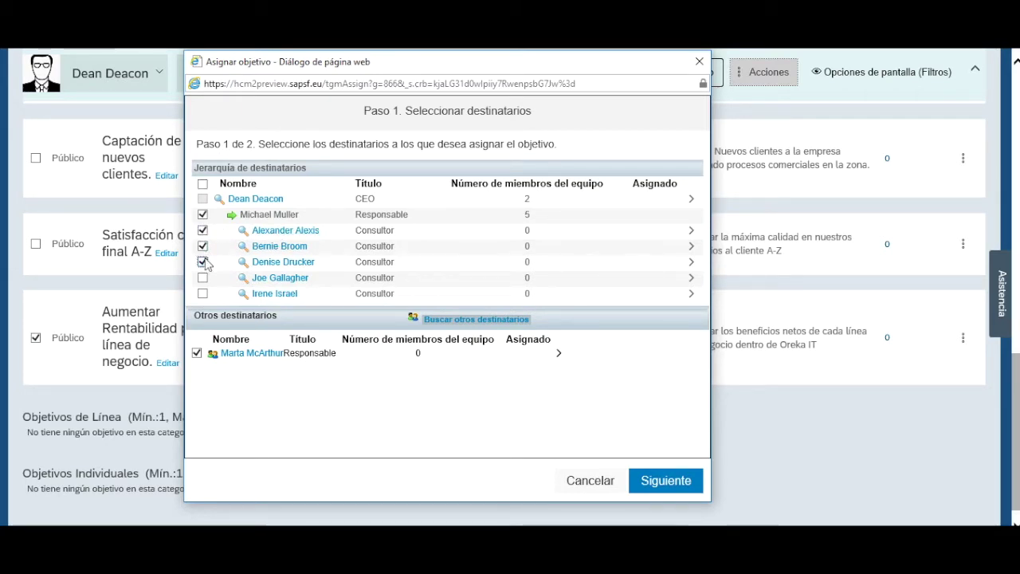
click(203, 277)
click(203, 293)
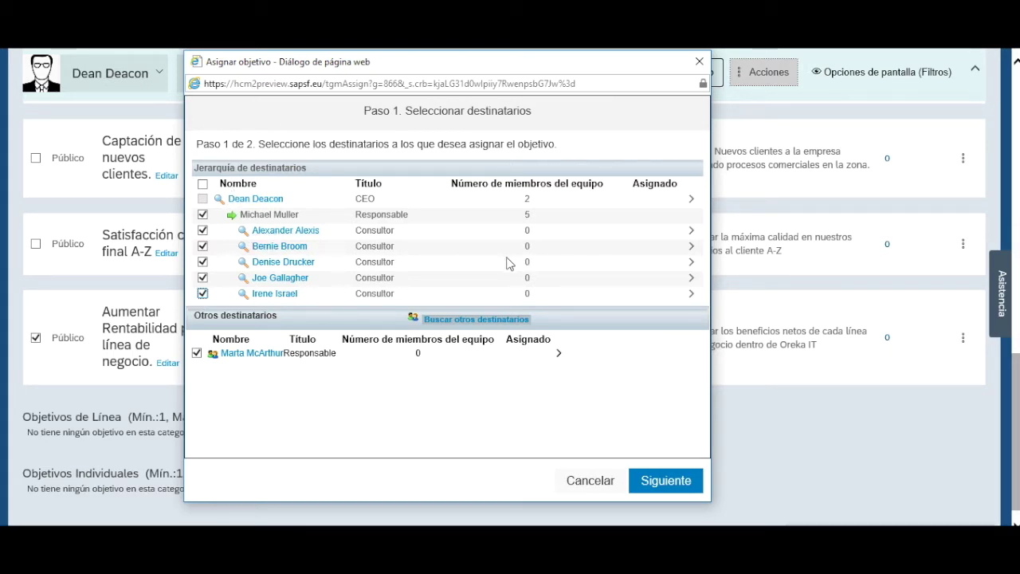
click(678, 482)
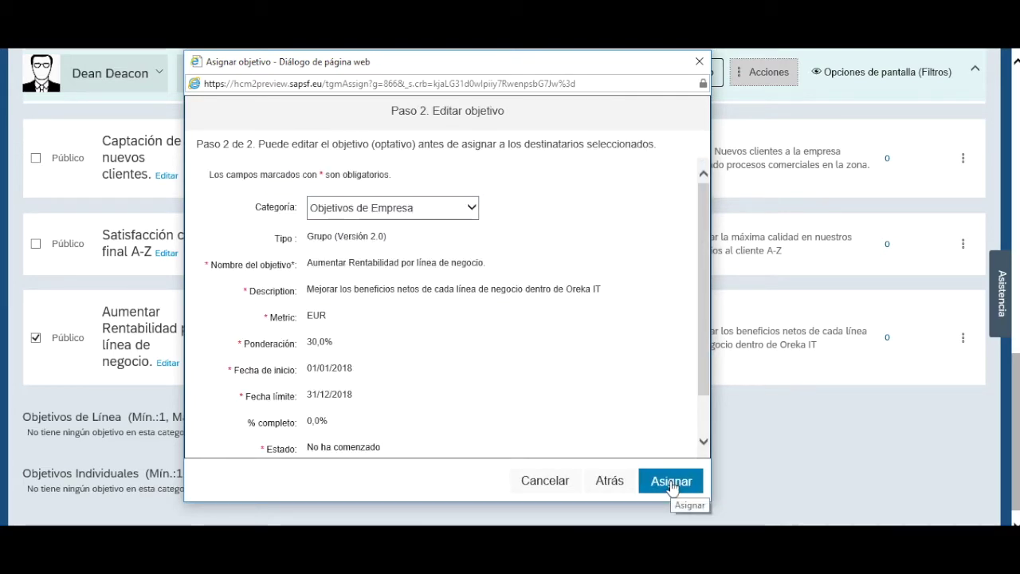
click(671, 481)
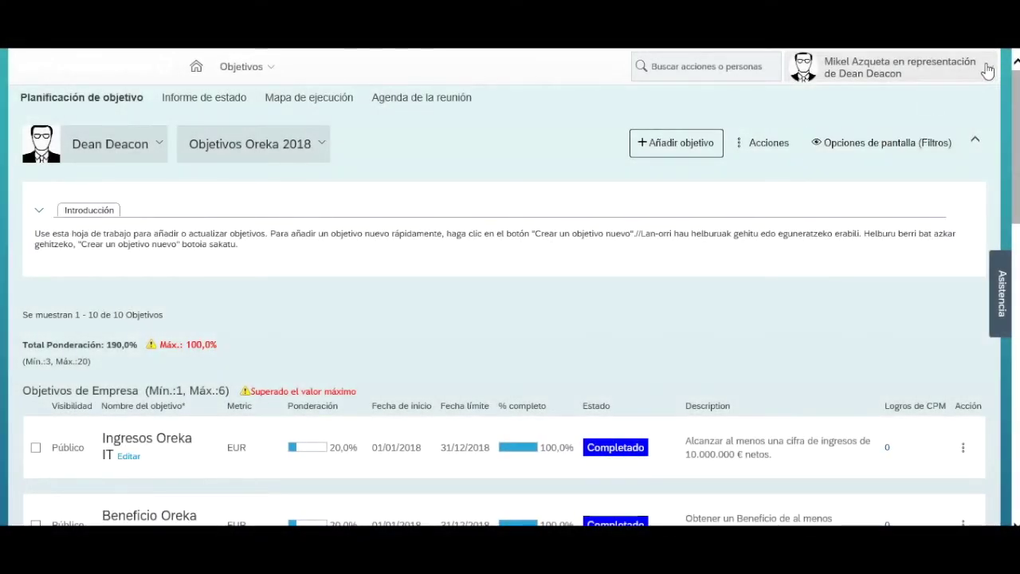
Switch the proxy to one of the assigned consultants and open that employee's Objetivos page.
click(984, 73)
click(898, 115)
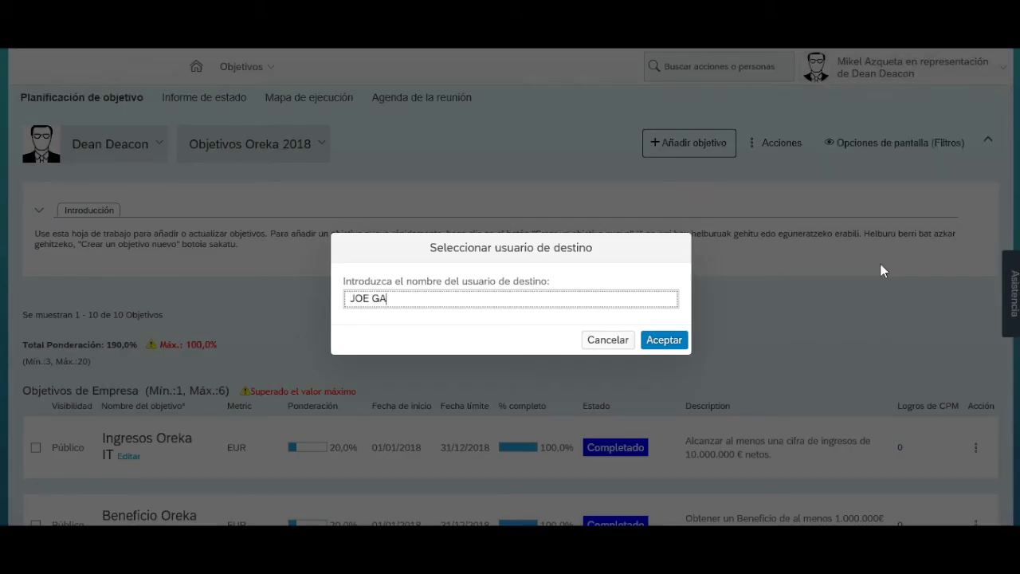
click(664, 340)
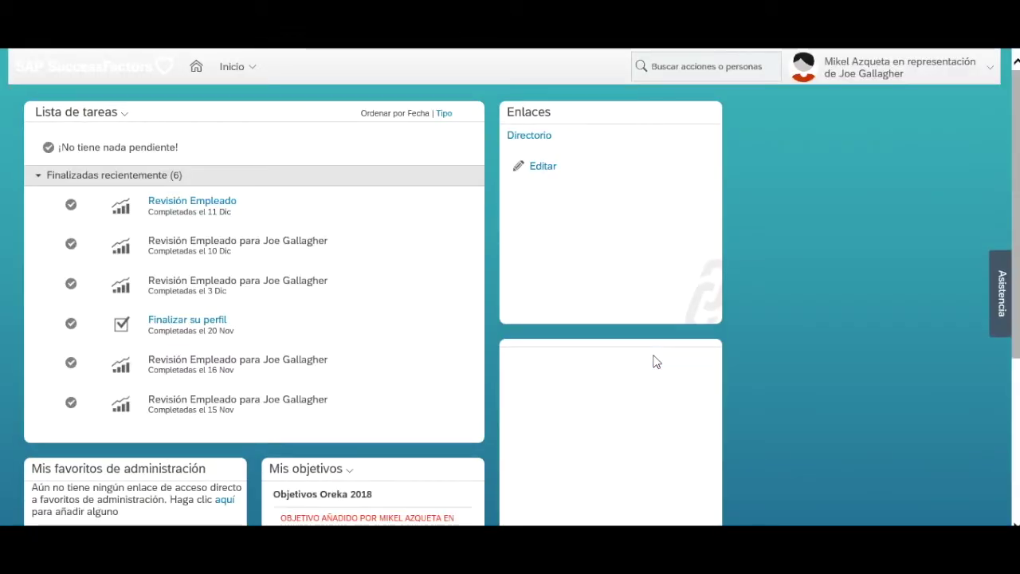
click(239, 70)
click(245, 112)
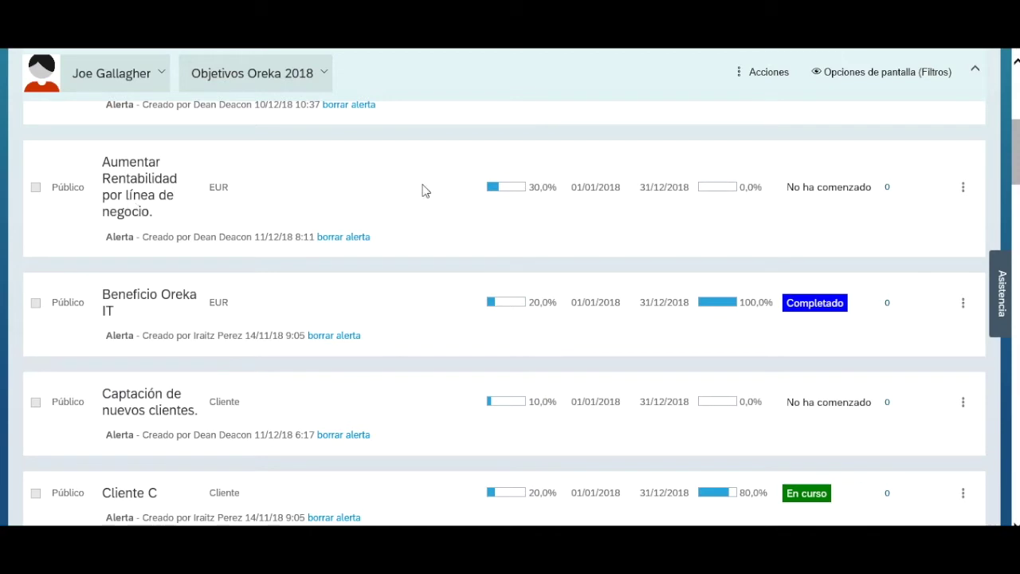
Review the assigned profitability goal, its creation alert and its weighting in the consultant's Objetivos Oreka 2018 plan.
scroll(534, 200, up, 2)
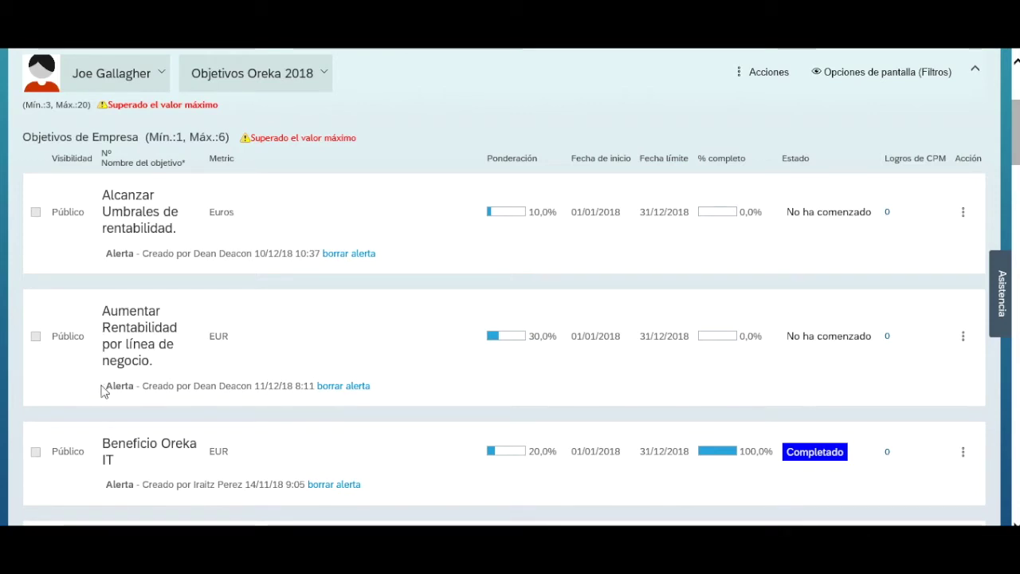
scroll(294, 282, up, 1)
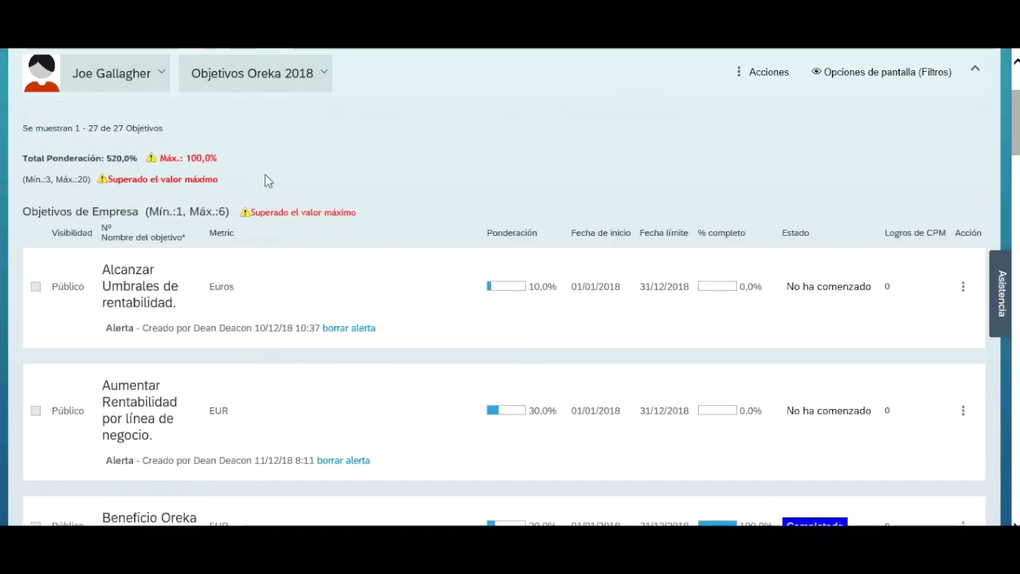
scroll(287, 255, up, 2)
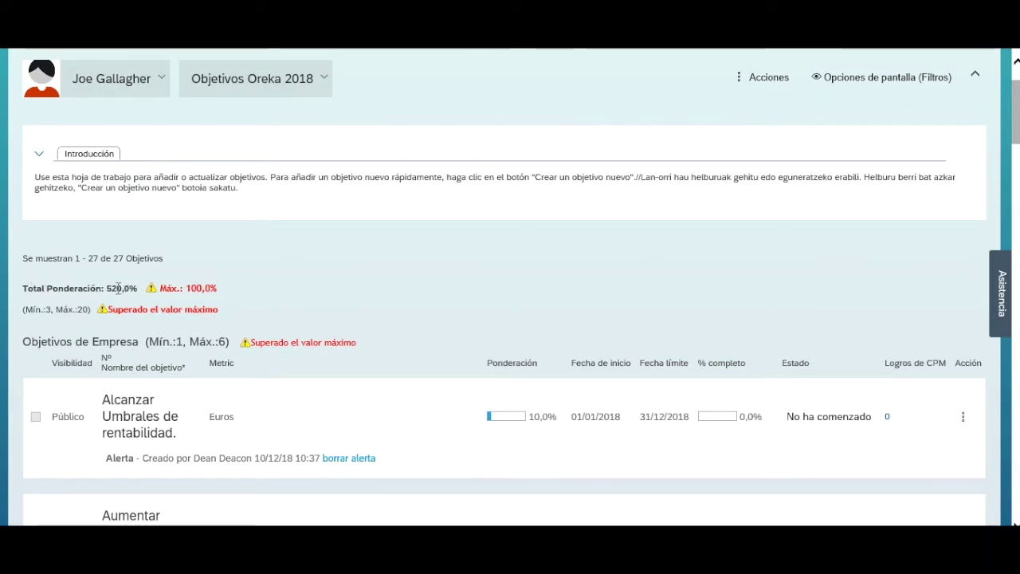
scroll(585, 303, down, 8)
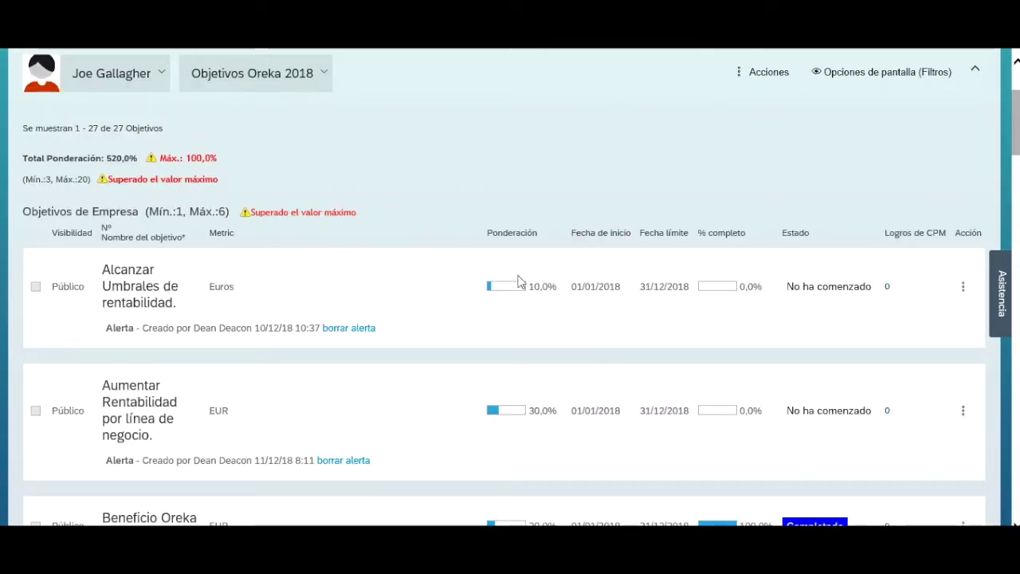
scroll(518, 275, up, 10)
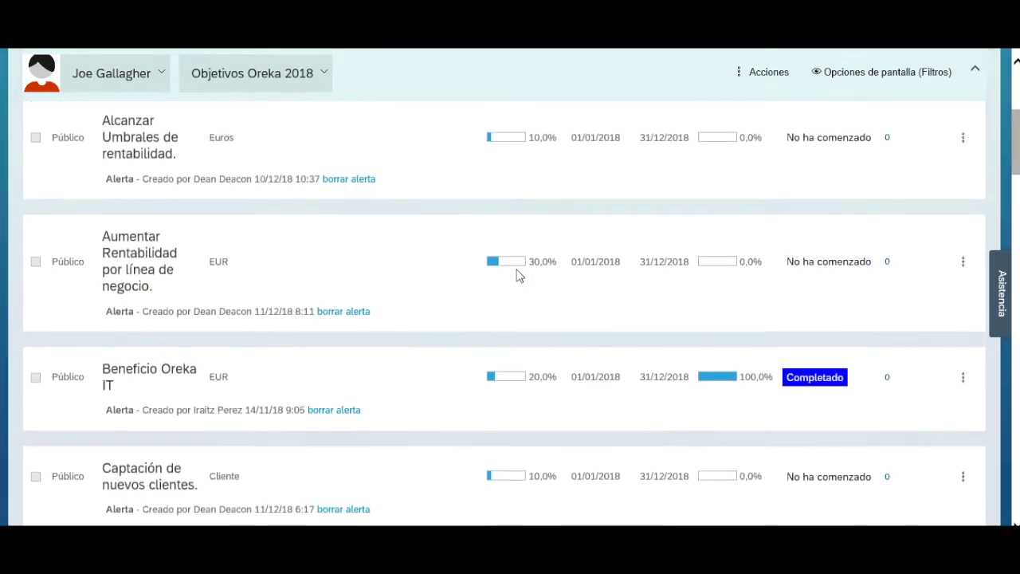
scroll(109, 343, down, 1)
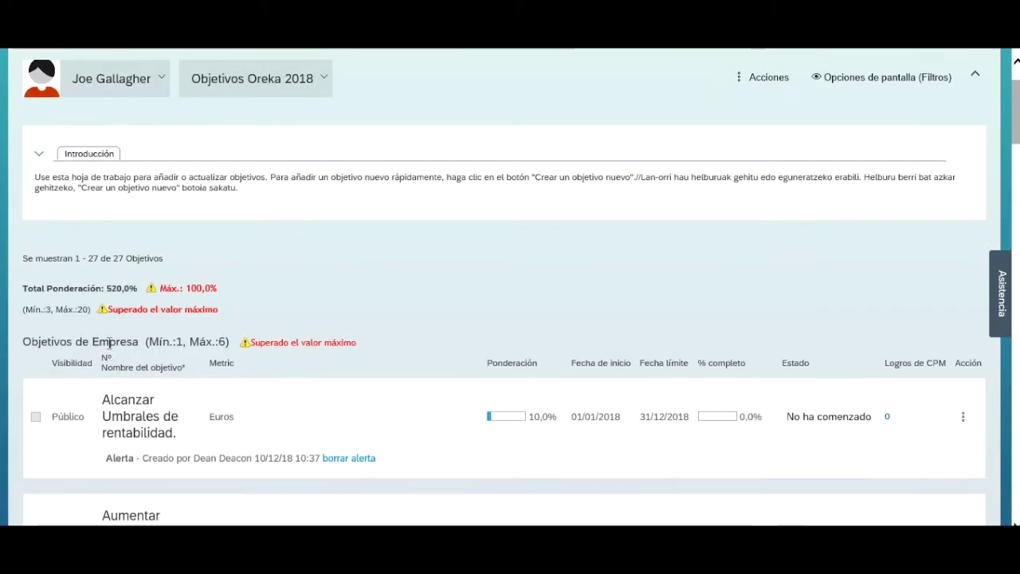
Examine the plan's total weighting against its maximum, plus the limit warnings for the plan and for Objetivos de Empresa.
double_click(109, 288)
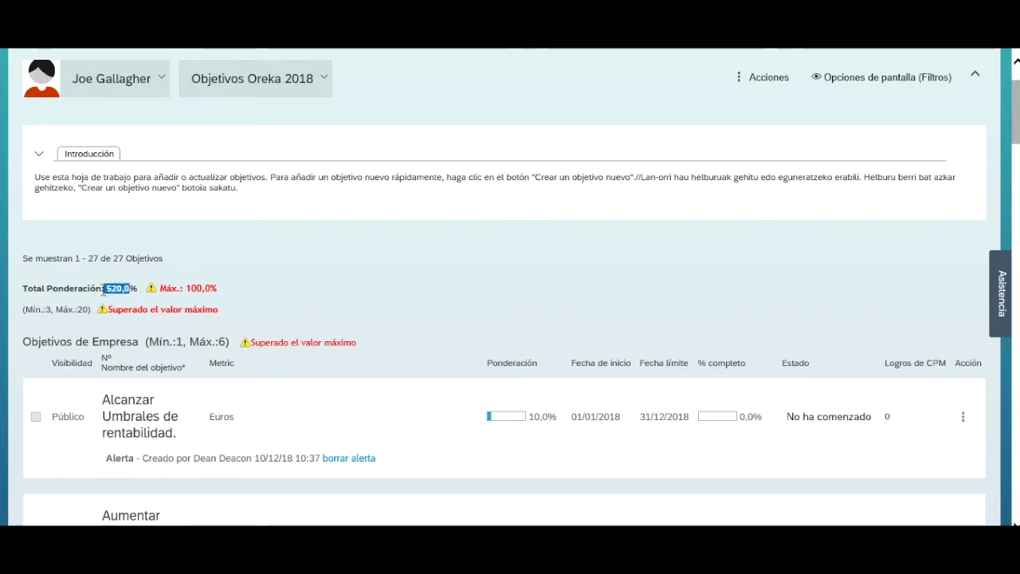
click(195, 289)
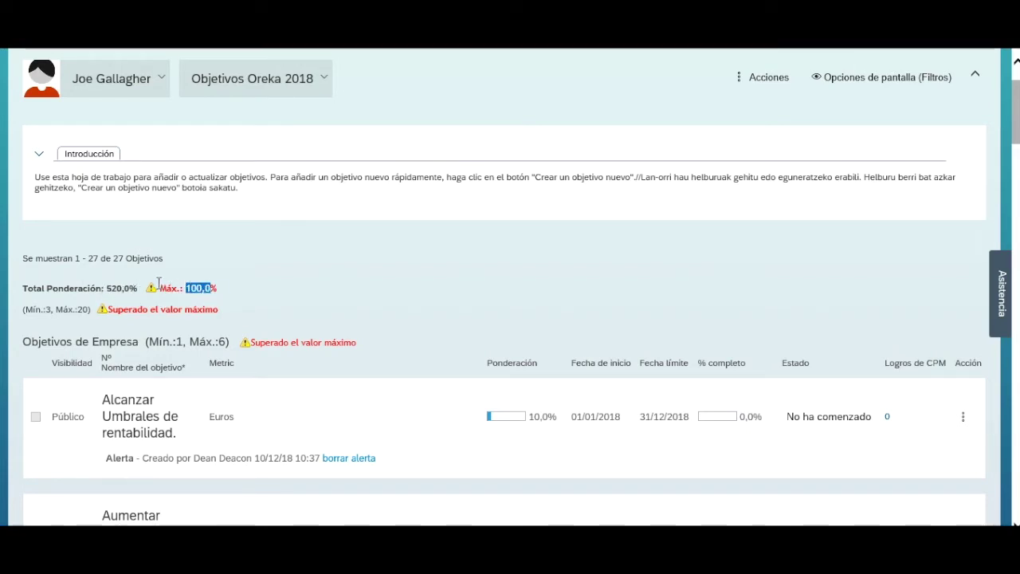
drag(161, 289, 219, 294)
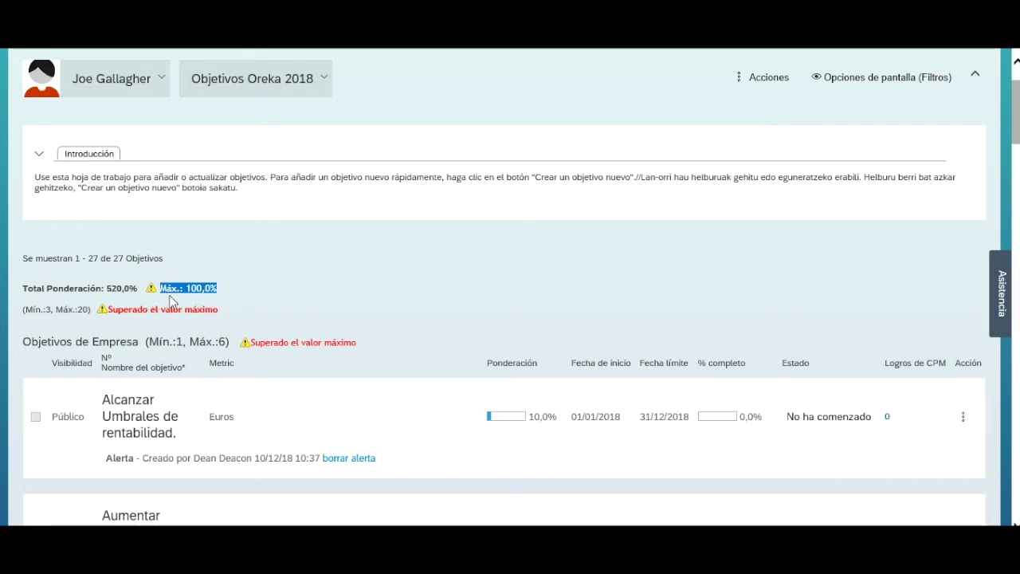
click(172, 289)
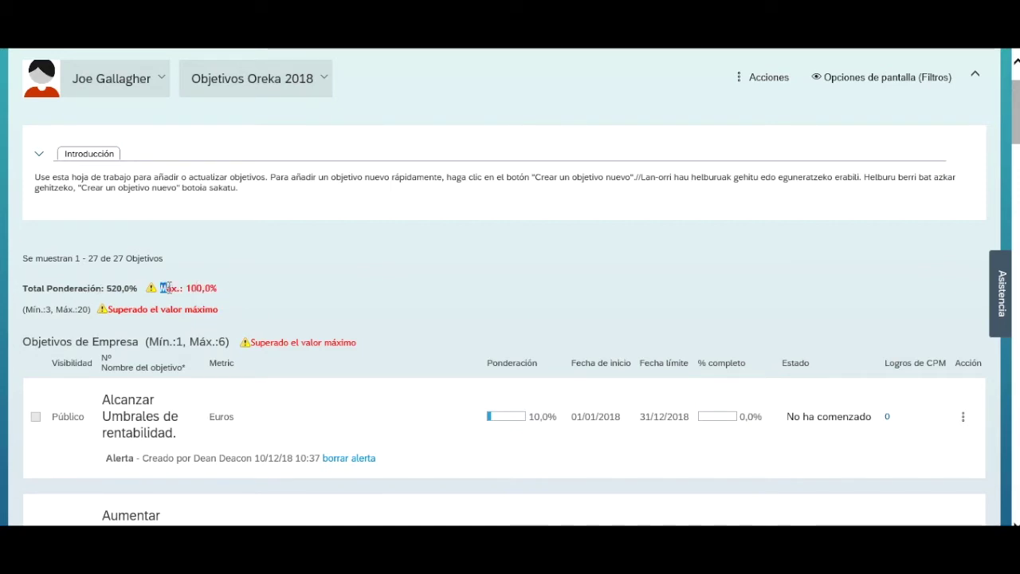
drag(168, 288, 220, 295)
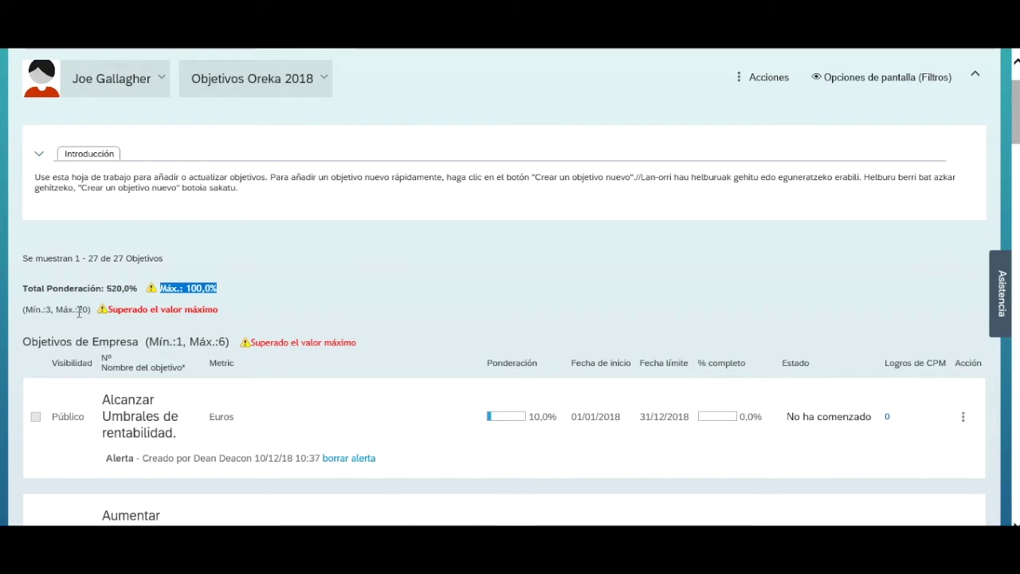
drag(108, 309, 200, 317)
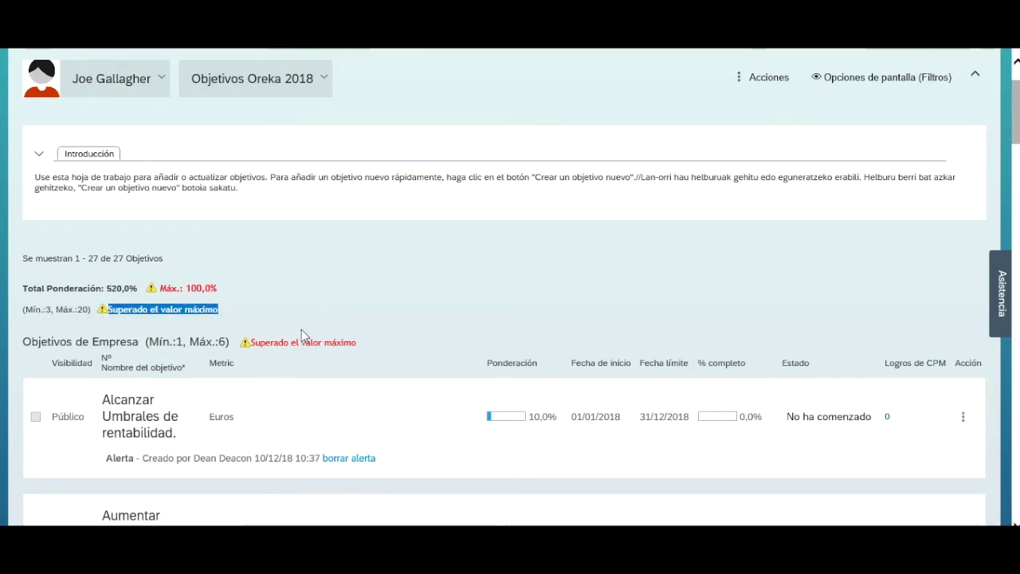
click(255, 348)
drag(255, 347, 381, 346)
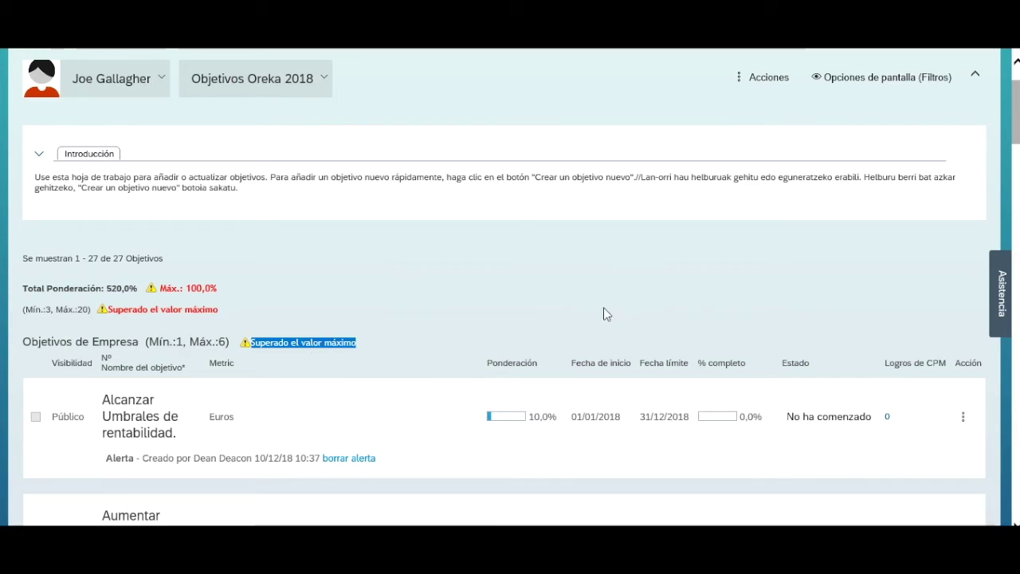
Look through the consultant's goals and check which actions are available for "Aumentar Rentabilidad por línea de negocio.".
scroll(561, 316, down, 5)
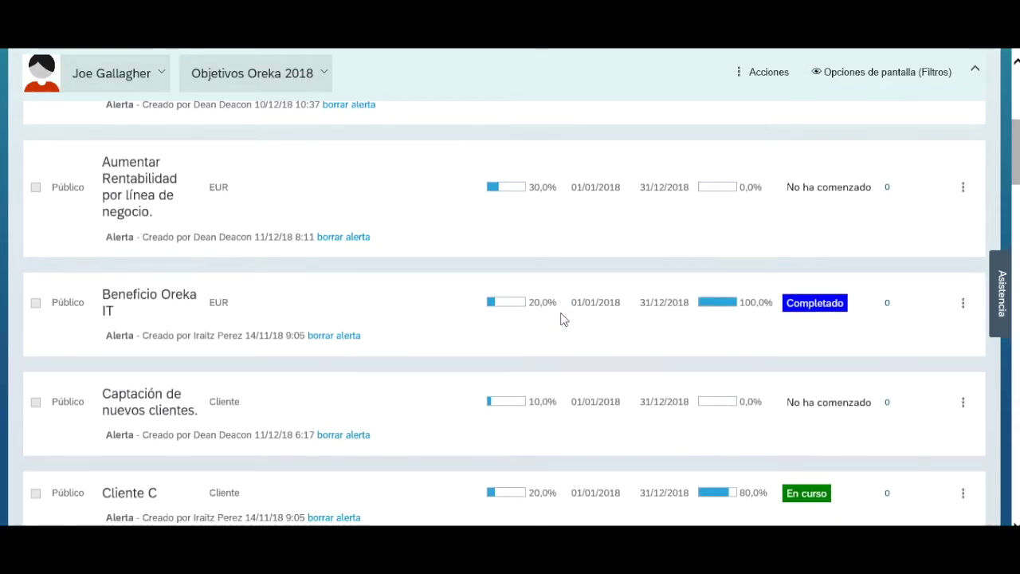
scroll(561, 319, down, 5)
scroll(561, 319, up, 10)
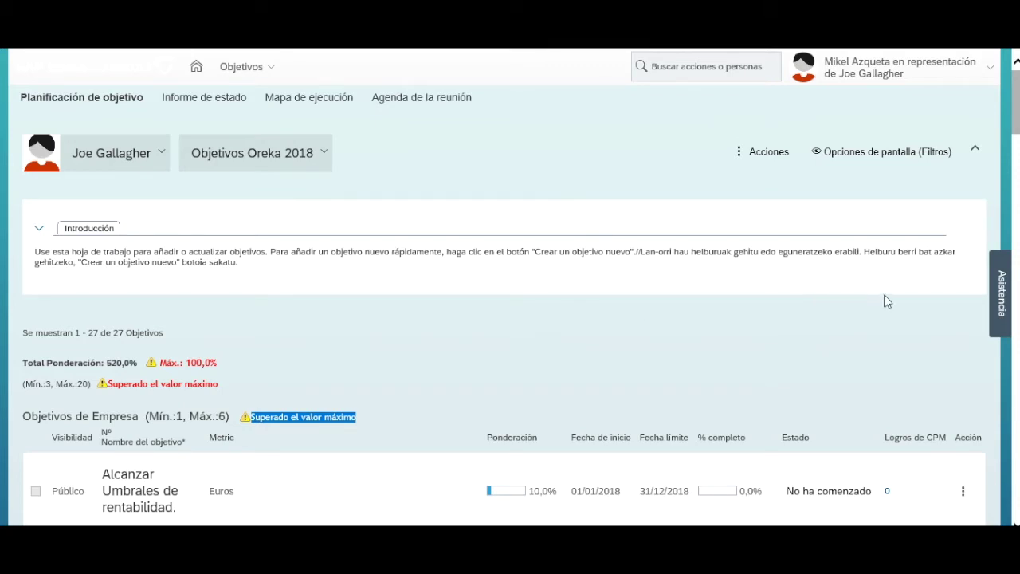
scroll(565, 337, down, 3)
scroll(565, 337, up, 3)
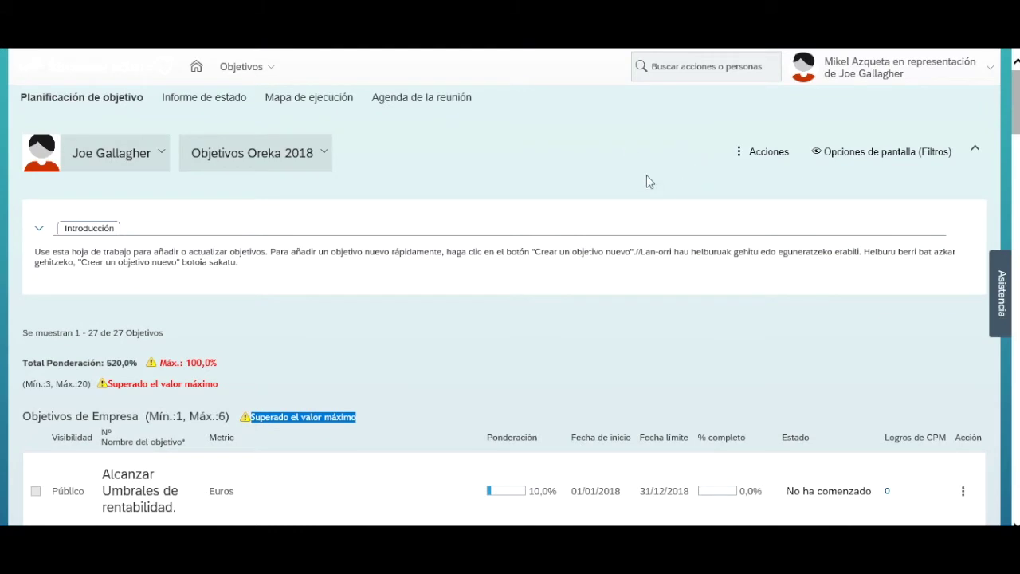
scroll(683, 259, down, 5)
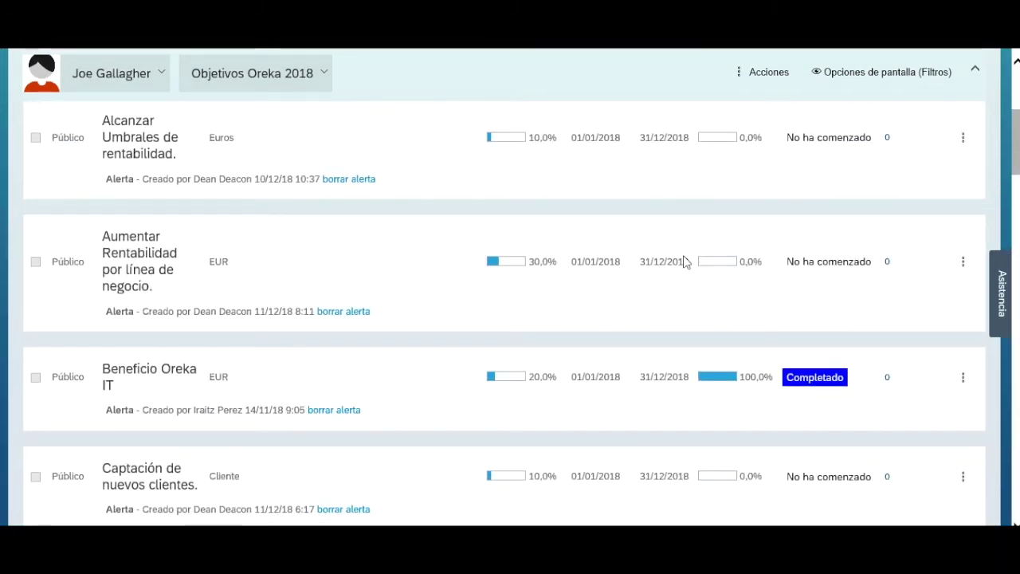
click(963, 261)
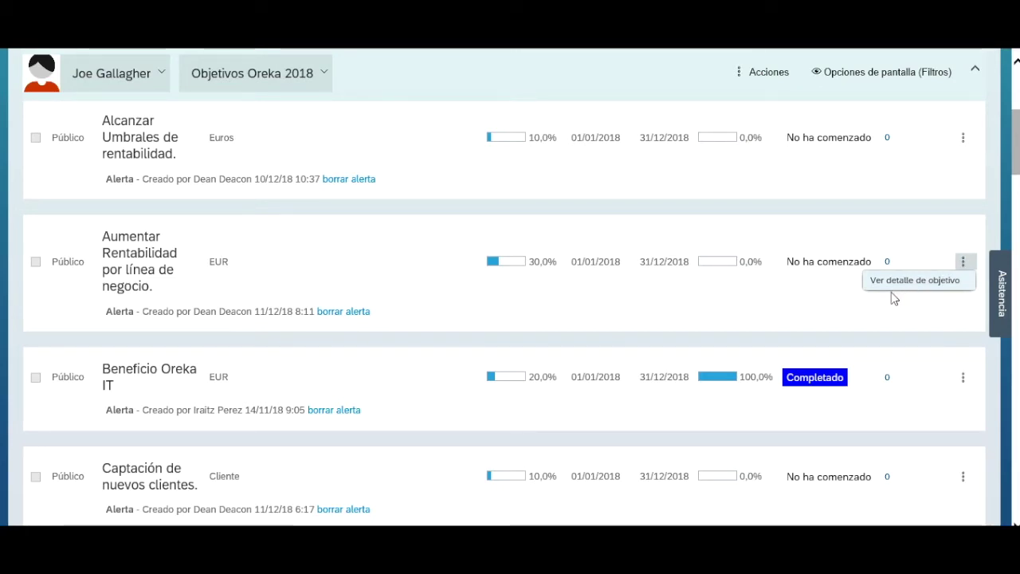
click(771, 251)
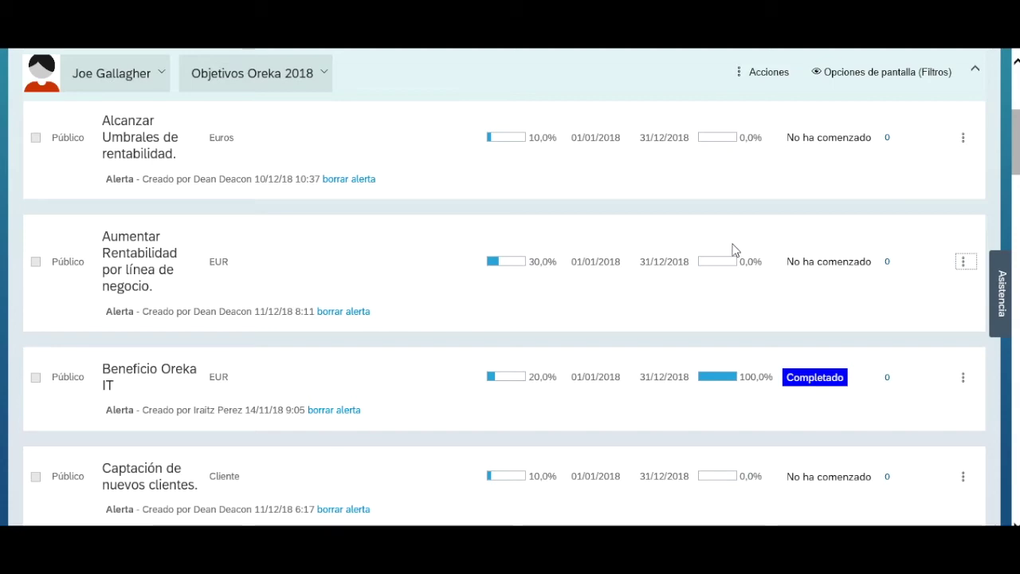
scroll(771, 251, up, 5)
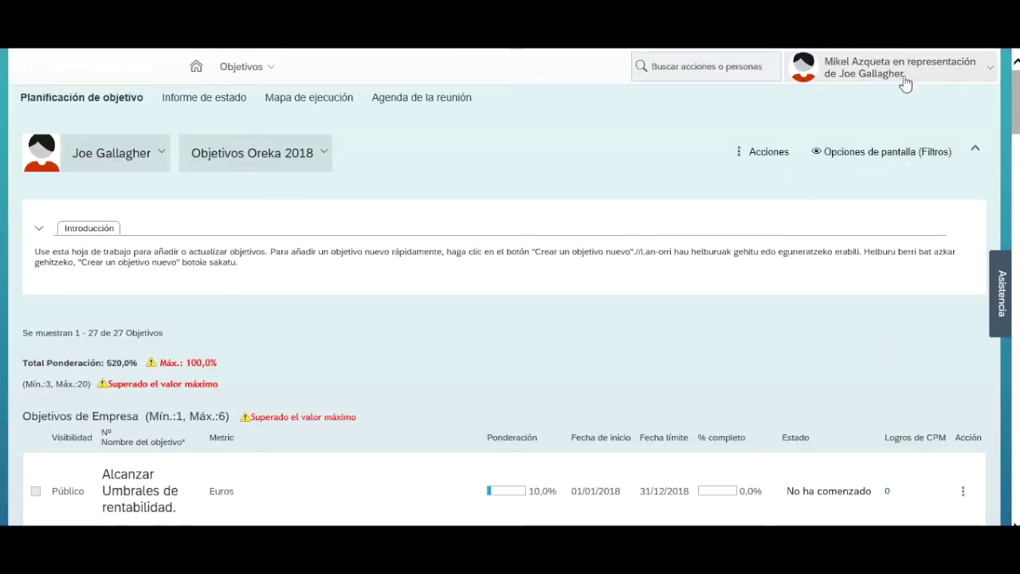
Look through the consultant's company, line and individual goals, checking their weightings, statuses and alerts.
scroll(314, 244, down, 10)
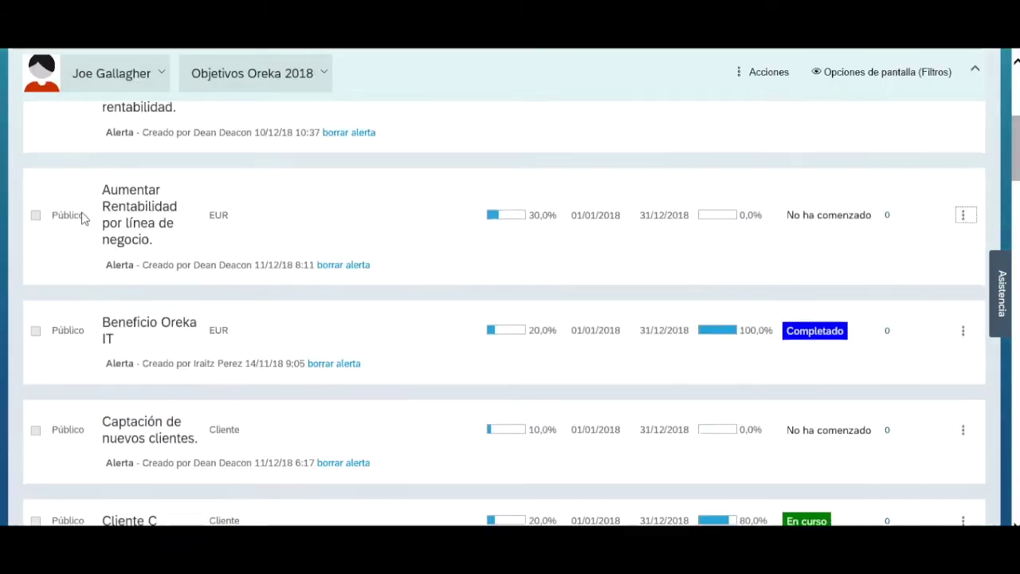
scroll(74, 232, down, 7)
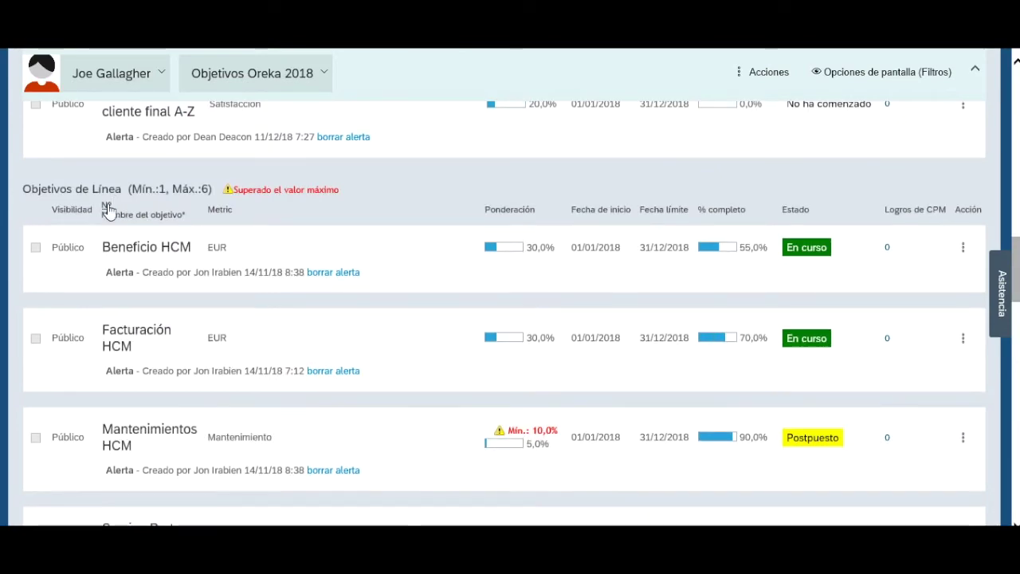
scroll(107, 209, down, 5)
scroll(106, 210, down, 5)
scroll(107, 212, up, 3)
scroll(120, 216, down, 5)
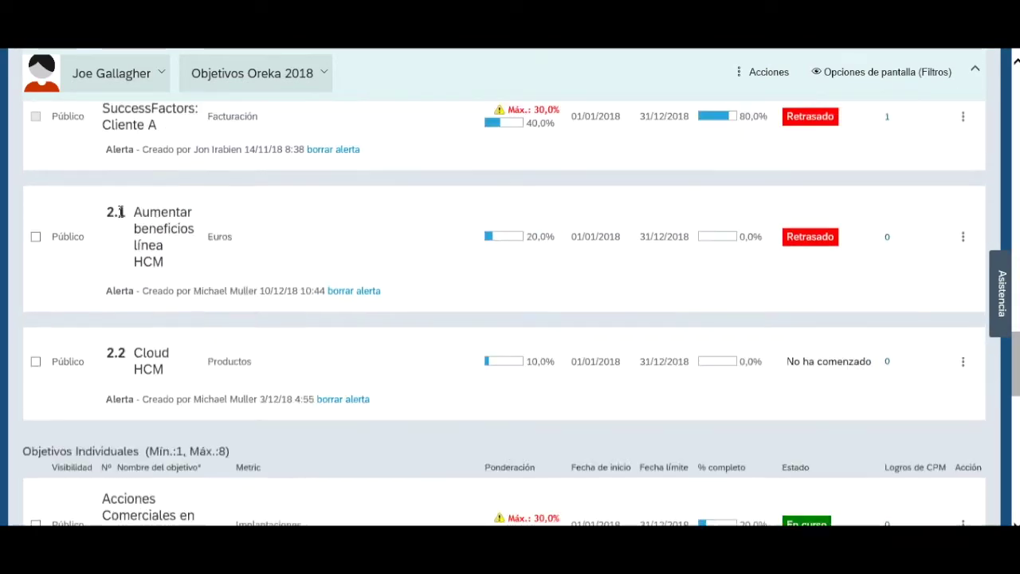
scroll(128, 350, down, 6)
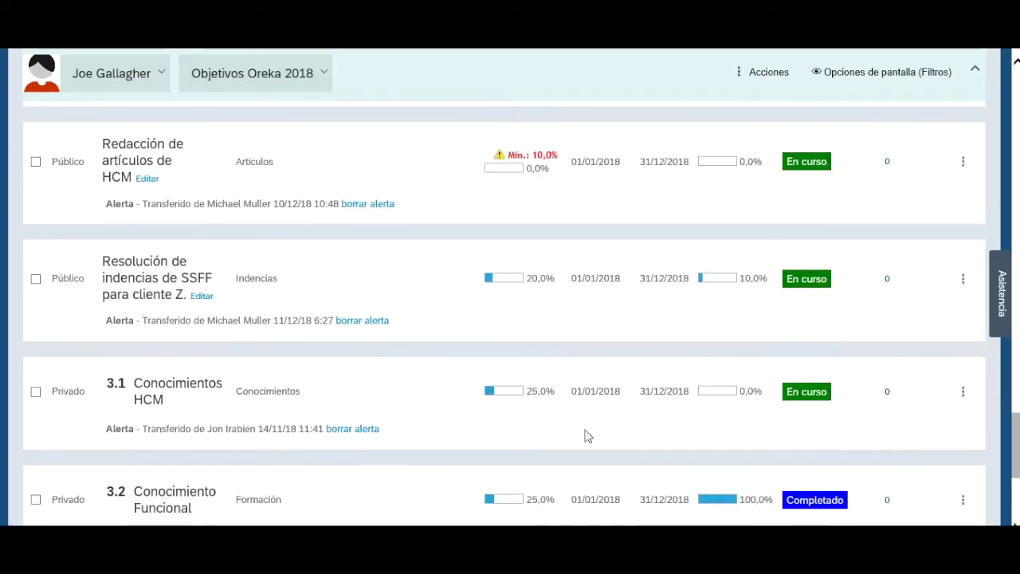
scroll(569, 408, up, 10)
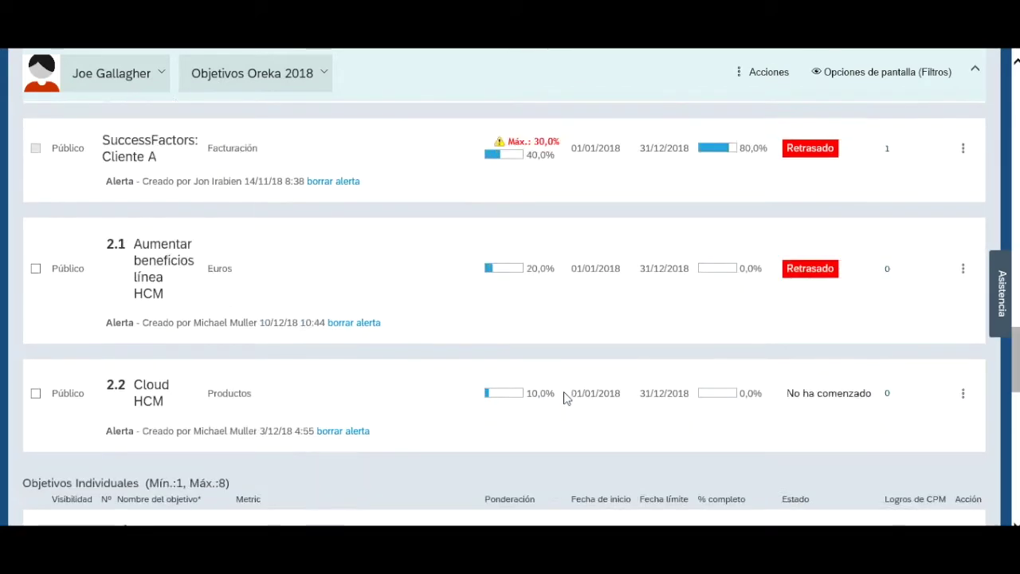
scroll(563, 396, up, 10)
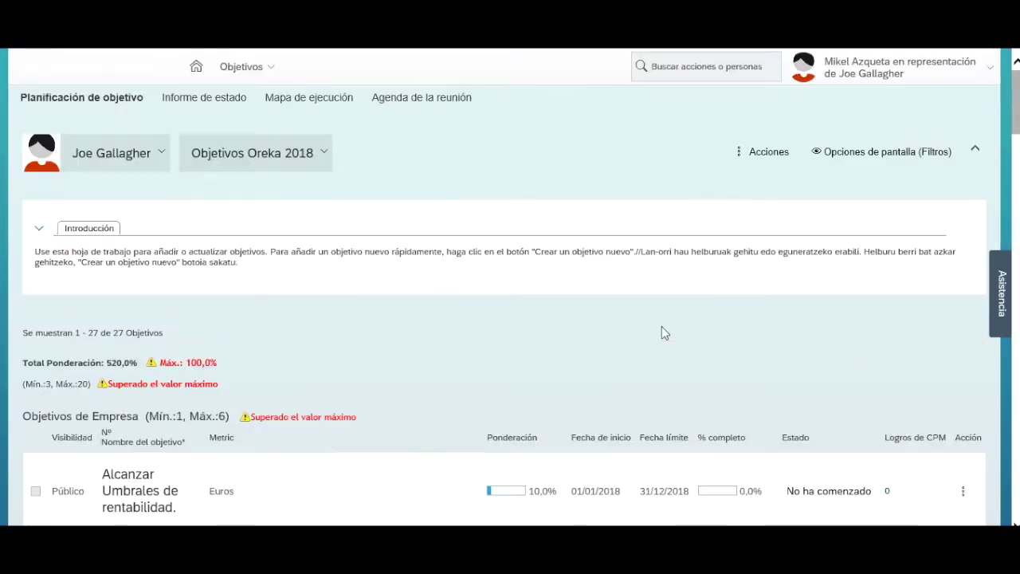
Switch the proxy to the HCM manager in Vitoria and open that manager's Objetivos page.
click(846, 77)
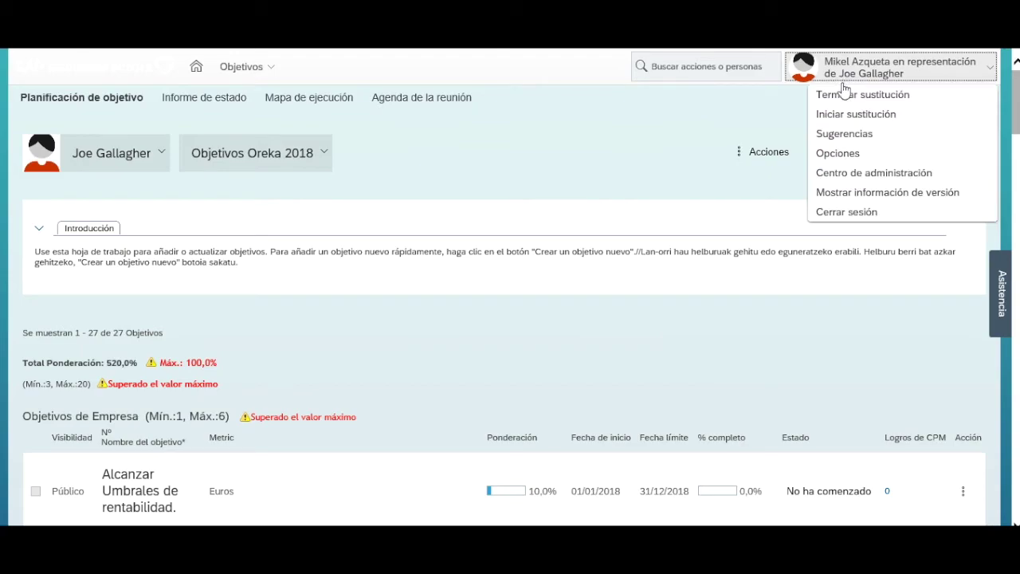
click(842, 116)
text(MICHAEL)
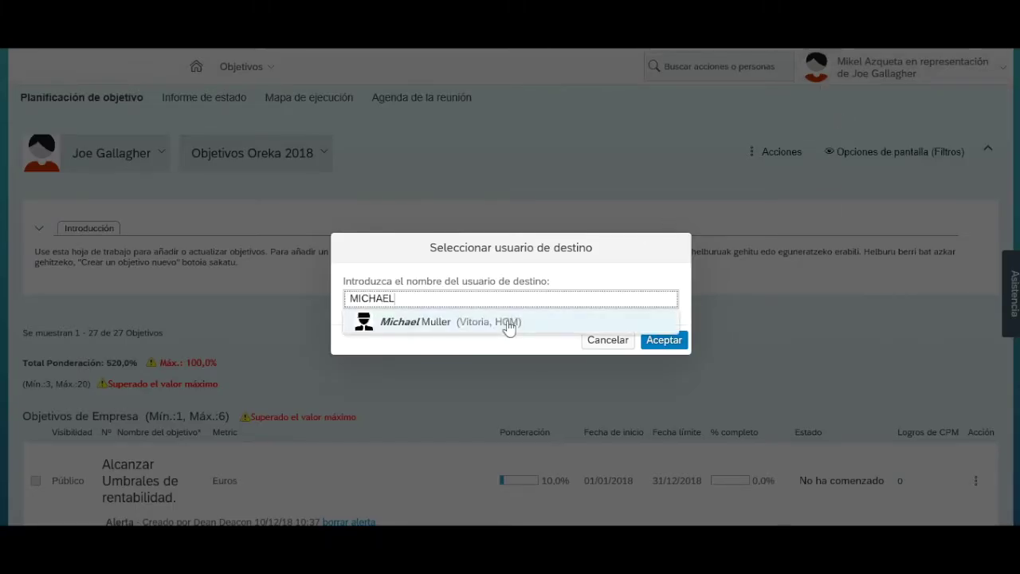
click(556, 323)
click(648, 340)
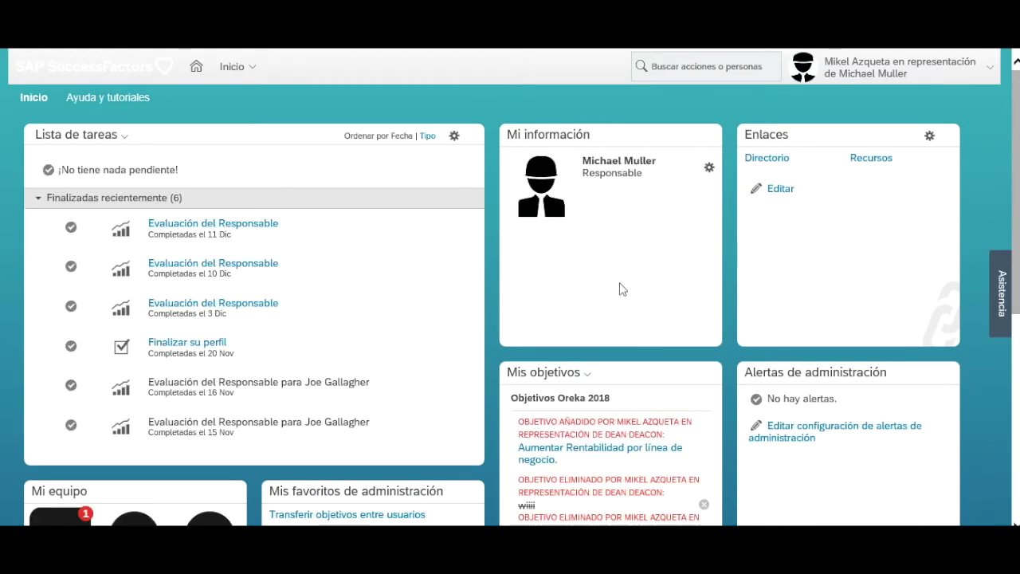
click(245, 72)
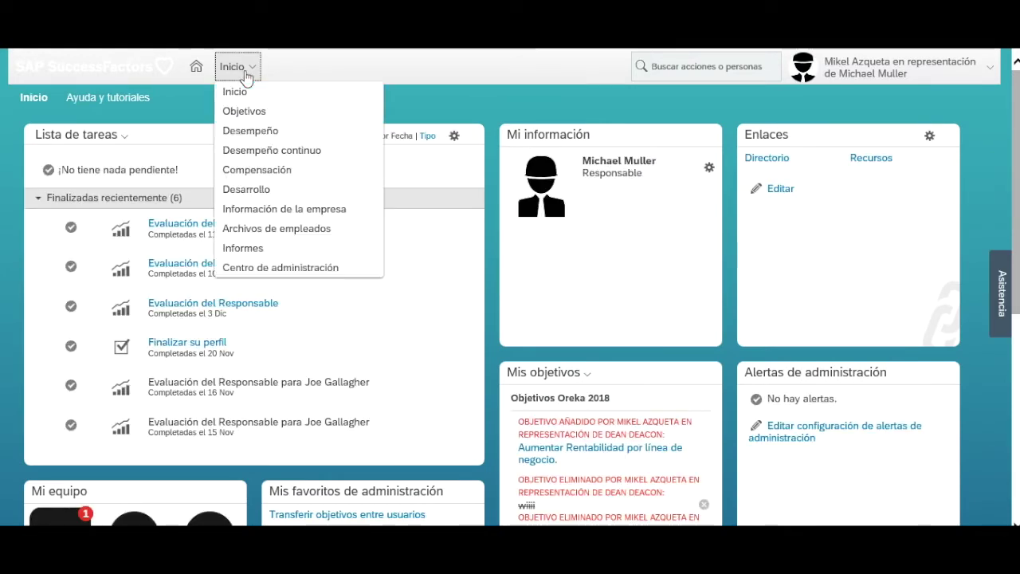
click(271, 114)
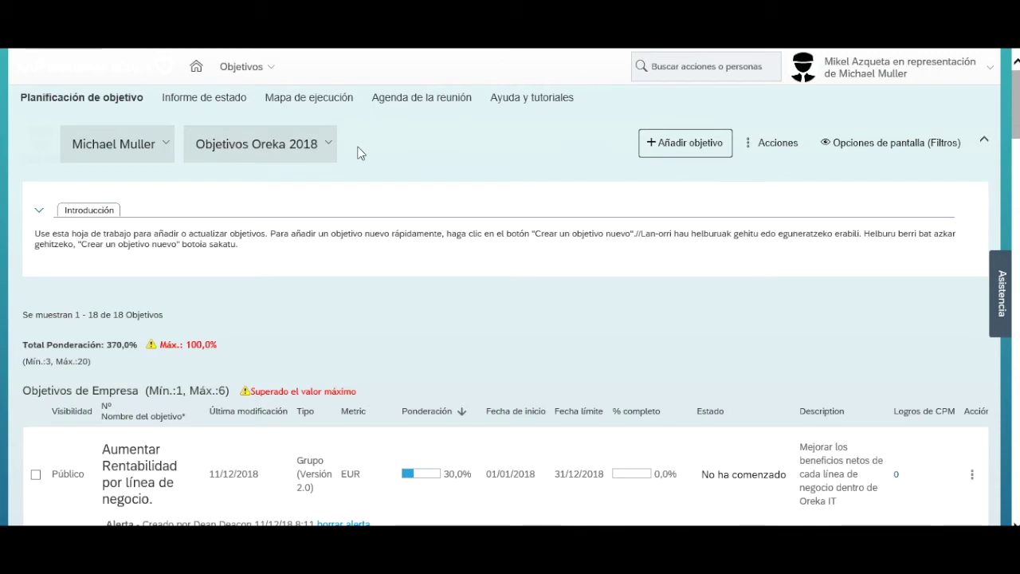
Open the manager's team goals list and start creating a new team goal.
click(754, 145)
click(781, 256)
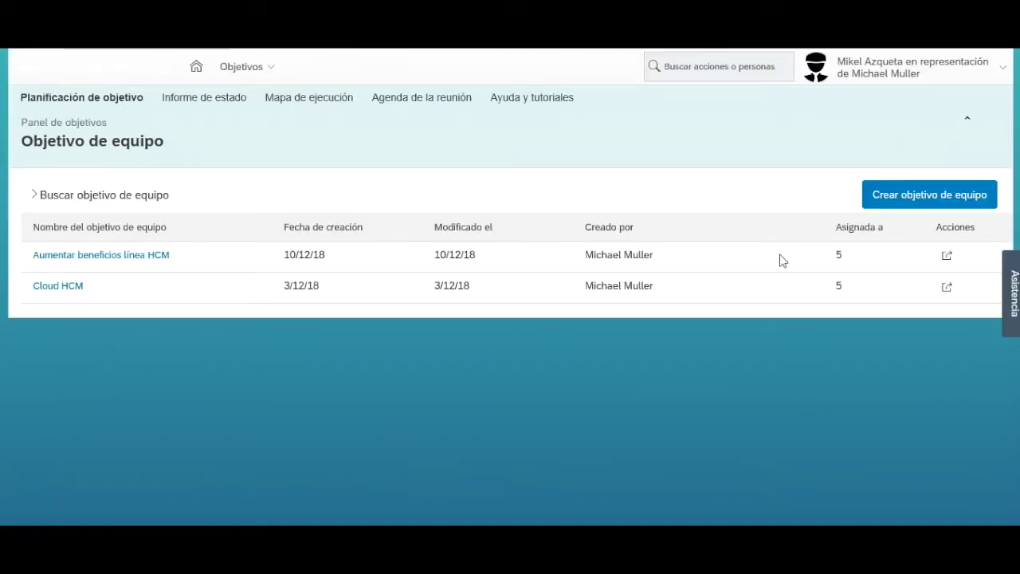
click(965, 207)
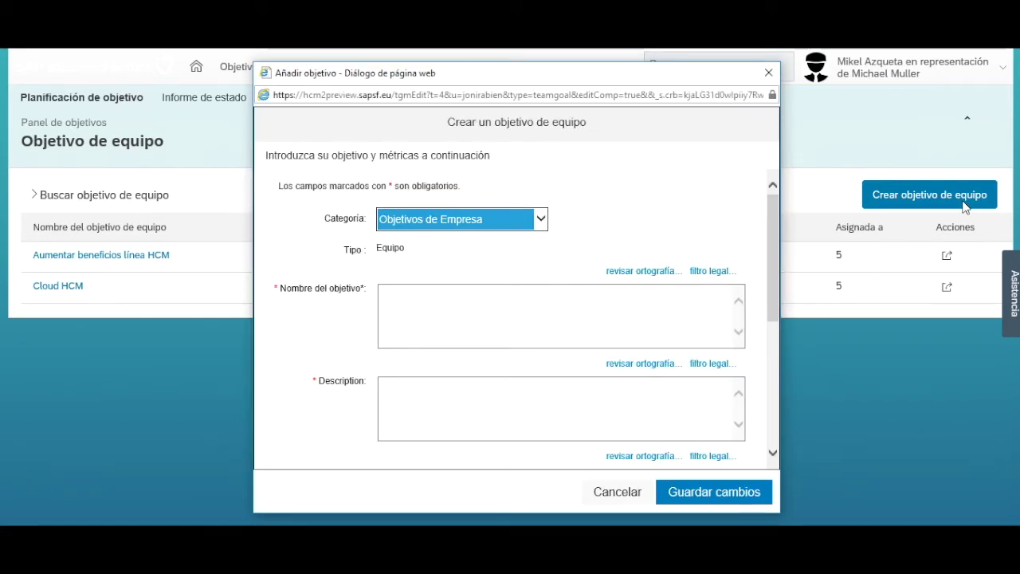
Examine the fields and the Estado options of the team goal form, and cancel it without saving.
drag(771, 235, 775, 373)
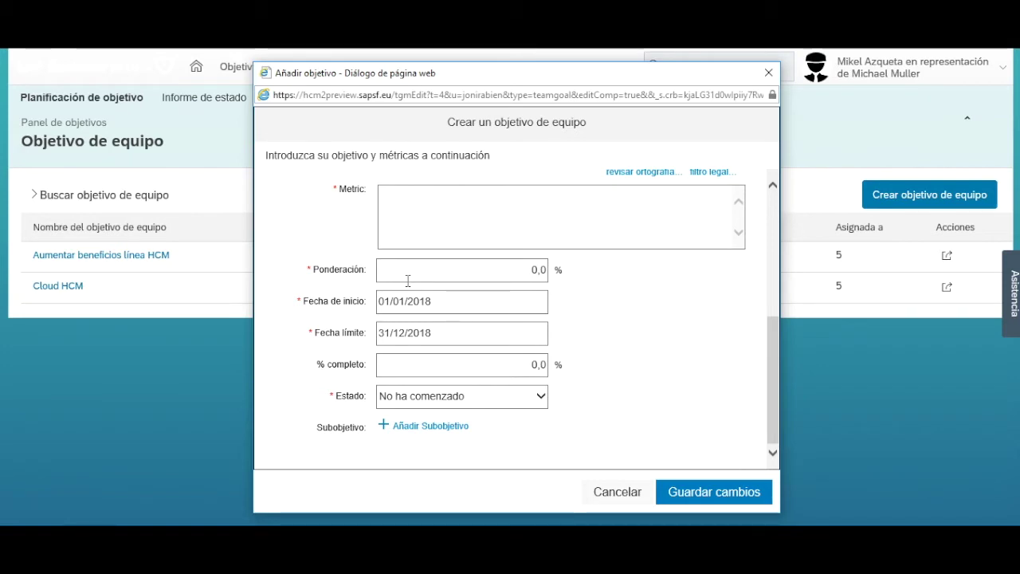
drag(774, 377, 776, 303)
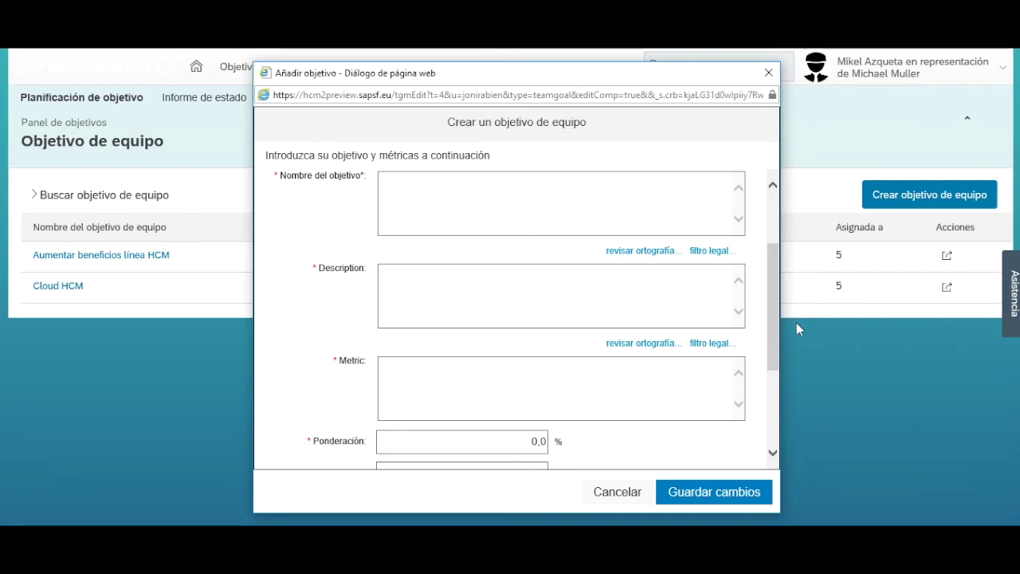
drag(777, 327, 777, 387)
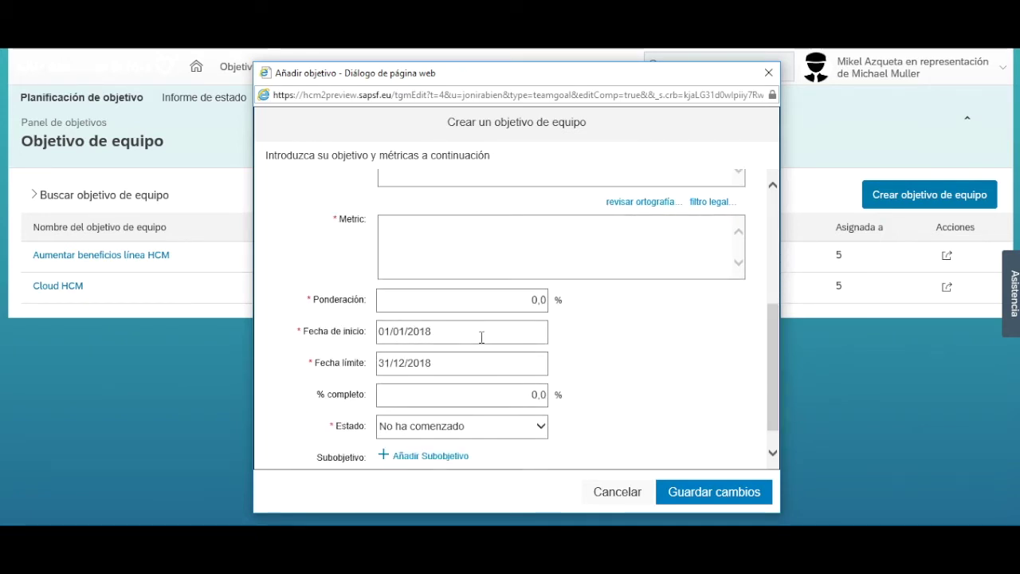
click(540, 425)
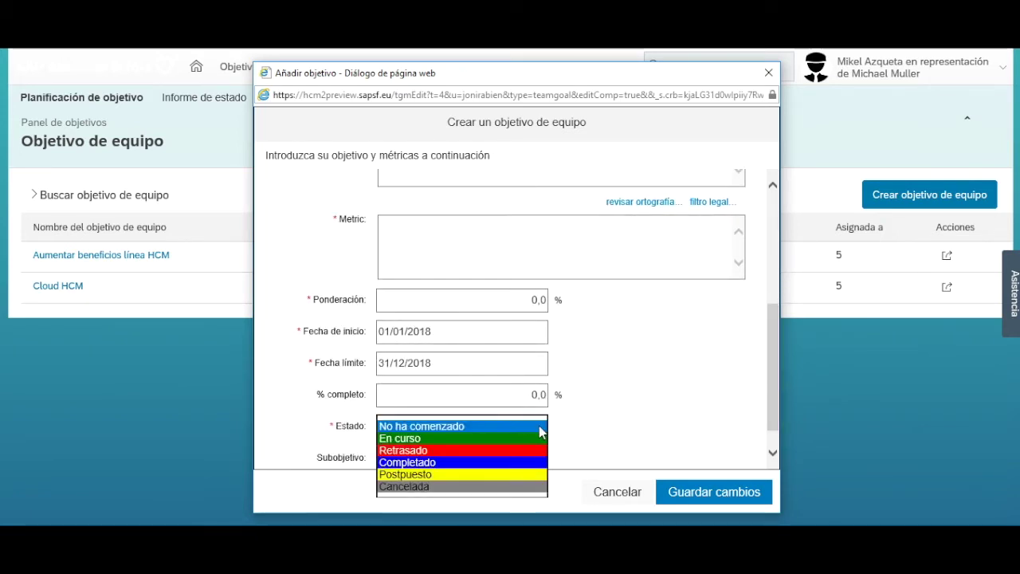
click(615, 397)
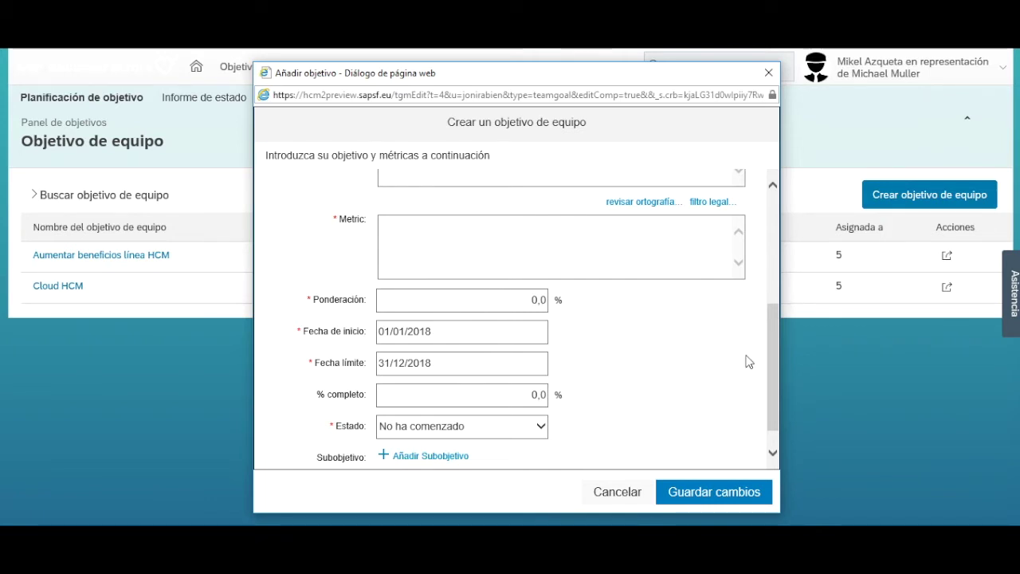
drag(769, 341, 770, 236)
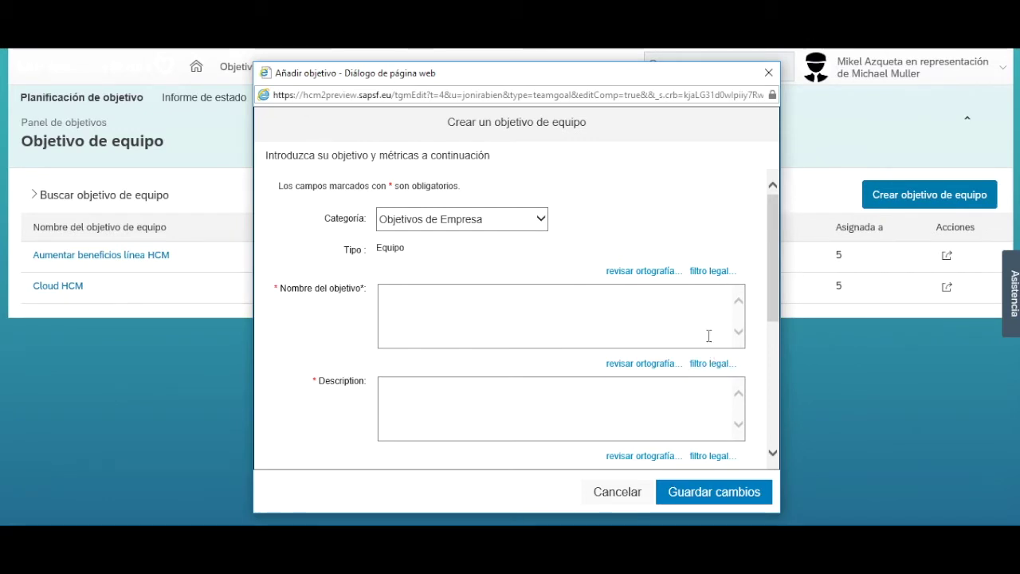
click(616, 492)
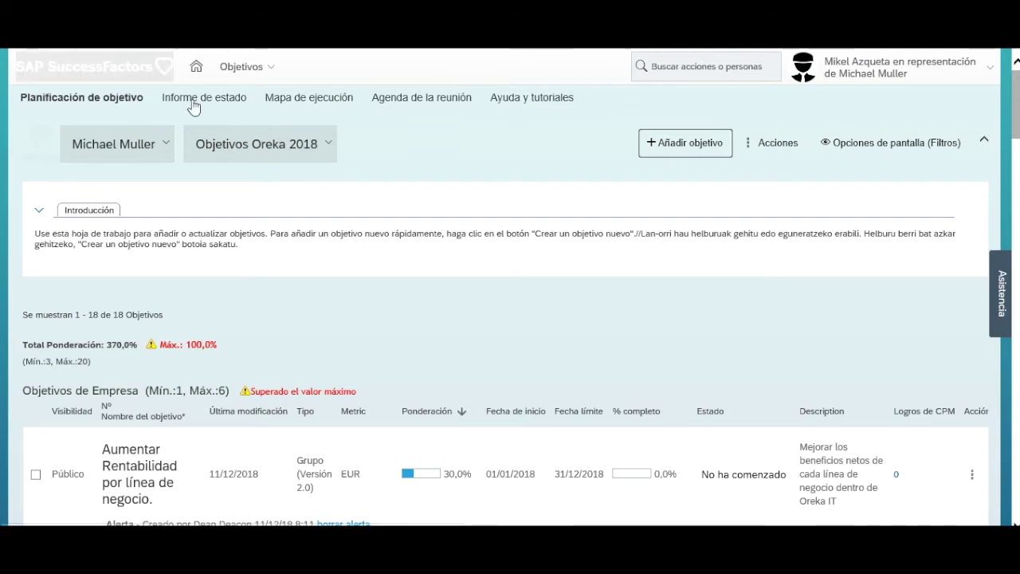
Start a new group goal in the manager's Objetivos Oreka 2018 plan with the category Objetivos Individuales.
click(683, 143)
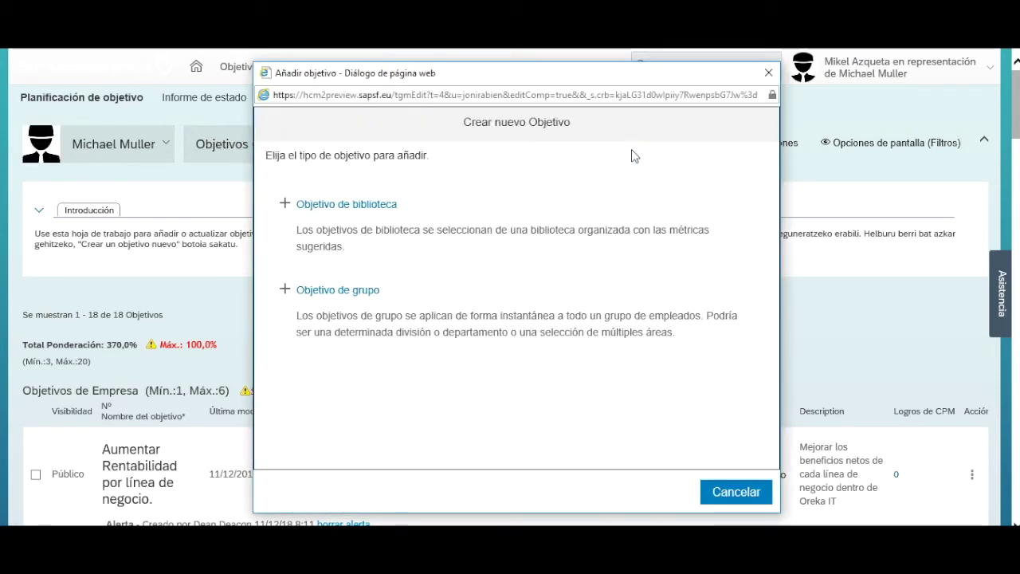
click(348, 291)
click(542, 220)
click(512, 244)
Enter "Alcanzar mismo nivel de beneficios en SSFF que el año anterior" as the group goal's name.
click(509, 290)
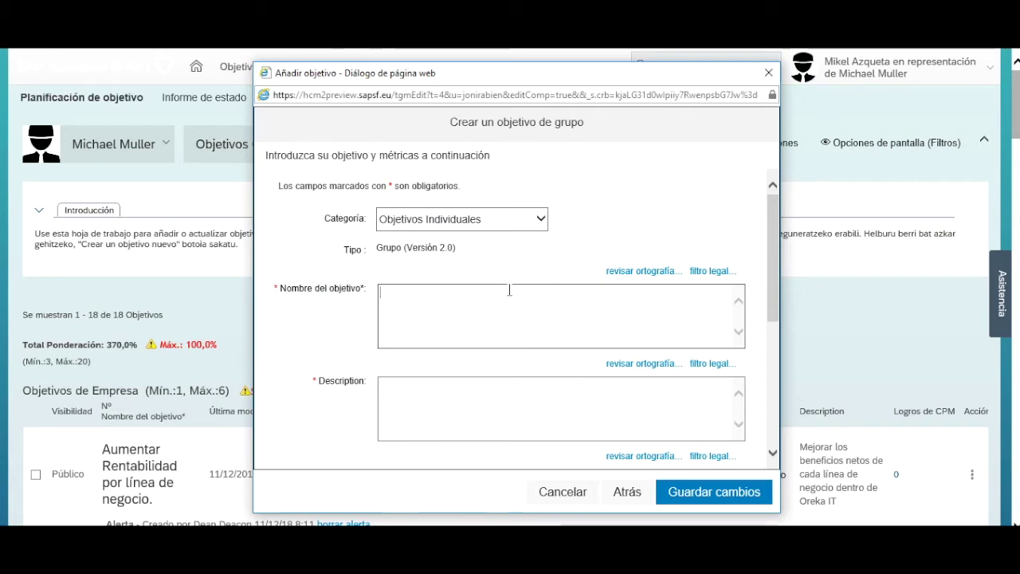
text(a)
key(BackSpace)
text(Alcand)
text(ar mismo nivel de )
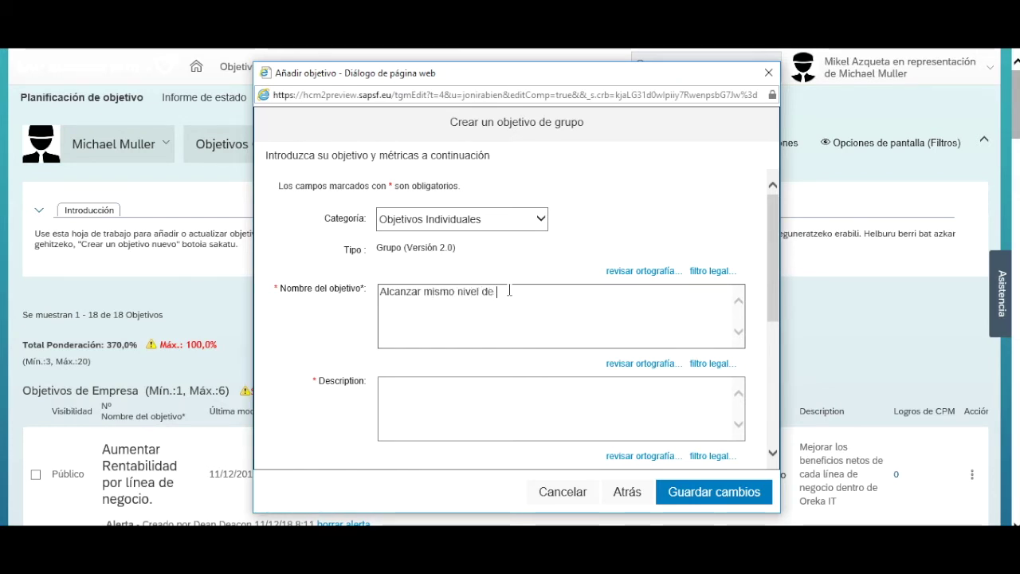
text(veneficios en SSFF)
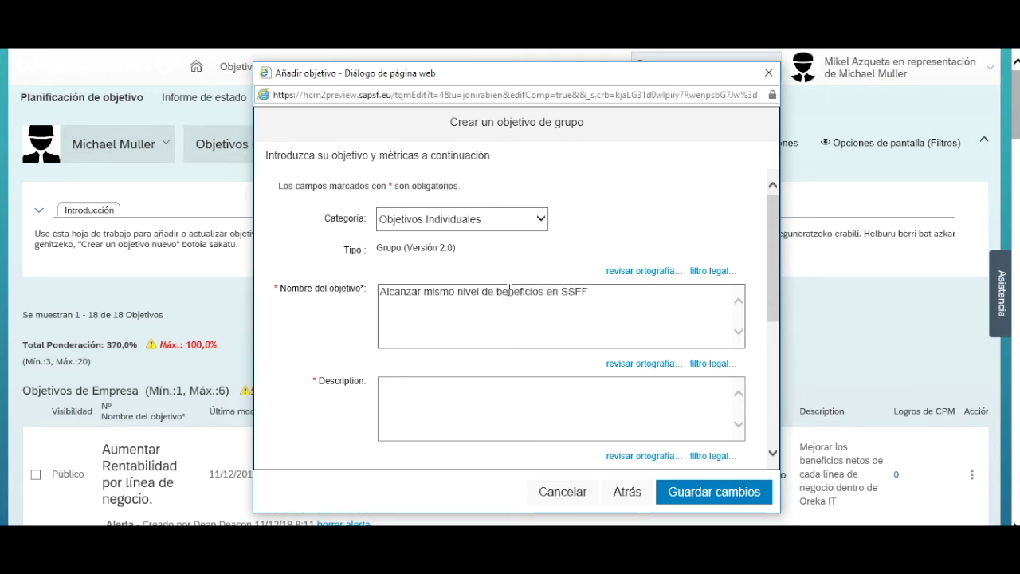
text( que el año anteriorf)
key(BackSpace)
Enter "Beneficios SSFF" as the group goal's description.
click(473, 400)
scroll(473, 343, down, 2)
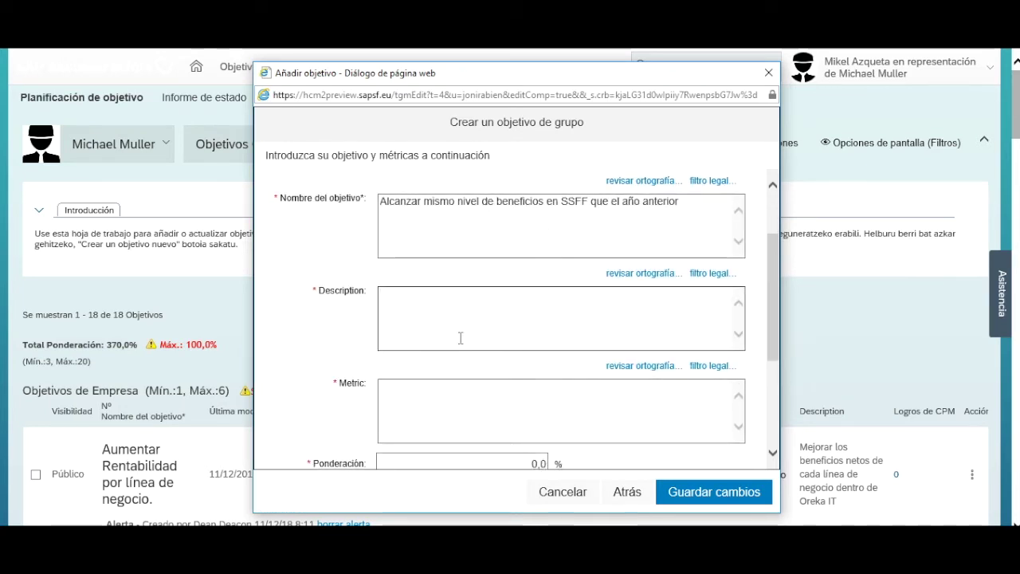
text(Befe)
key(BackSpace)
key(BackSpace)
text(ner)
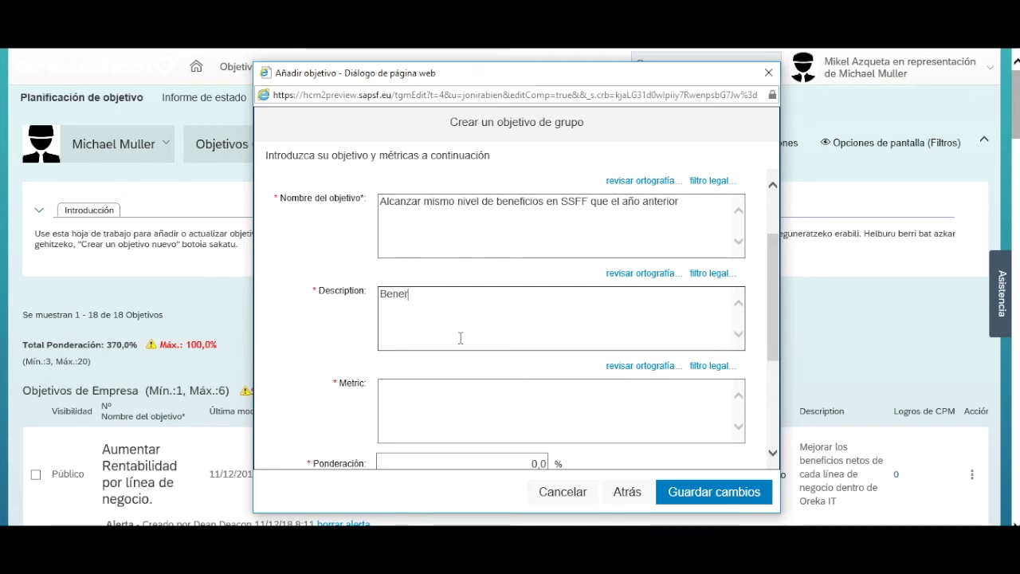
text(cios SSFF)
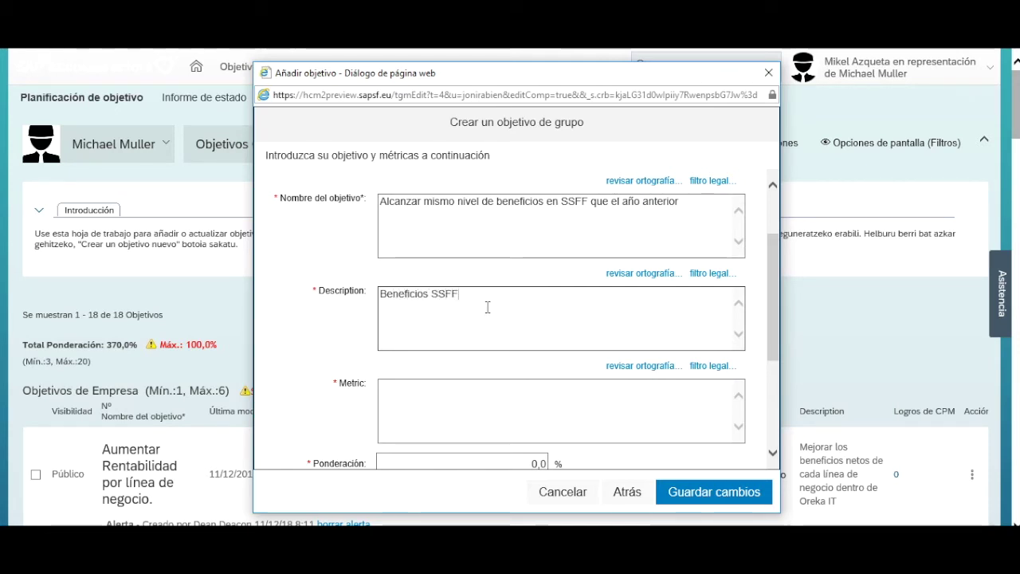
Swap the two texts so the name is "Beneficios SSFF" and the description is "Alcanzar mismo nivel de beneficios en SSFF que el año anterior".
drag(487, 307, 396, 280)
key(ctrl+c)
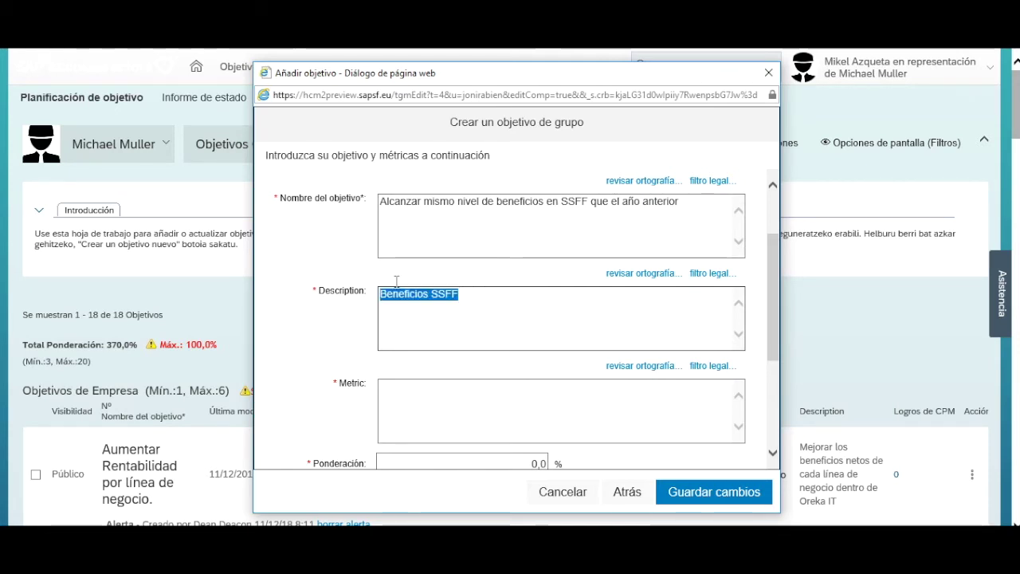
key(BackSpace)
click(699, 200)
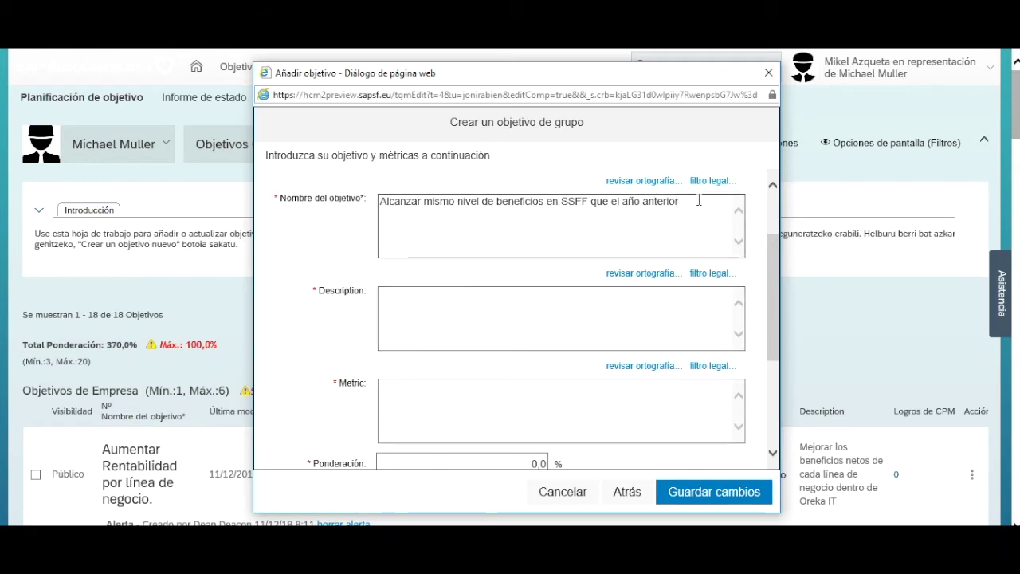
key(Return)
key(ctrl+v)
drag(677, 201, 353, 205)
key(ctrl+c)
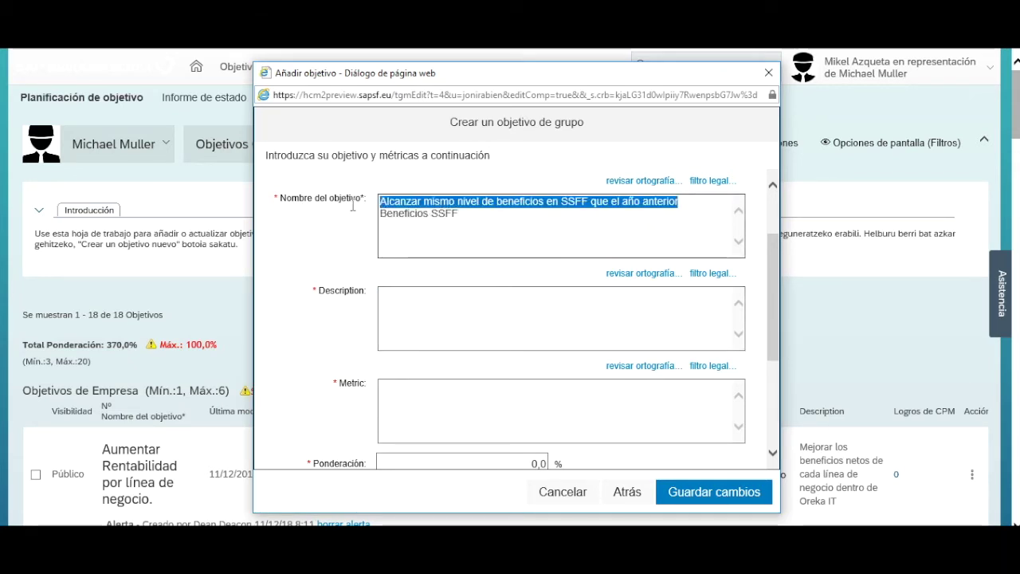
key(BackSpace)
click(439, 311)
key(ctrl+v)
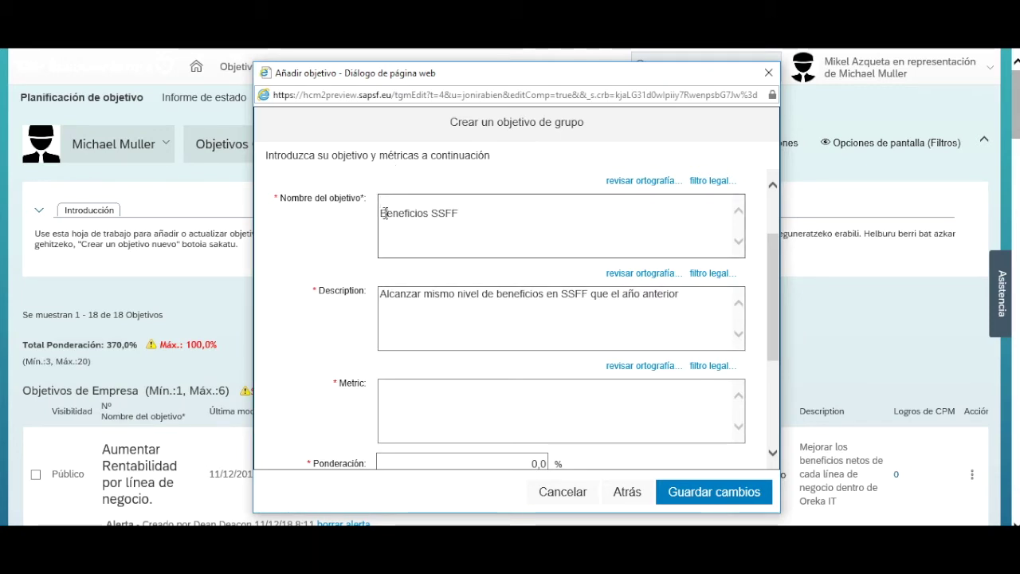
key(BackSpace)
Set the group goal's metric to EUR.
click(447, 419)
text(eur)
key(BackSpace)
key(BackSpace)
key(BackSpace)
text(E)
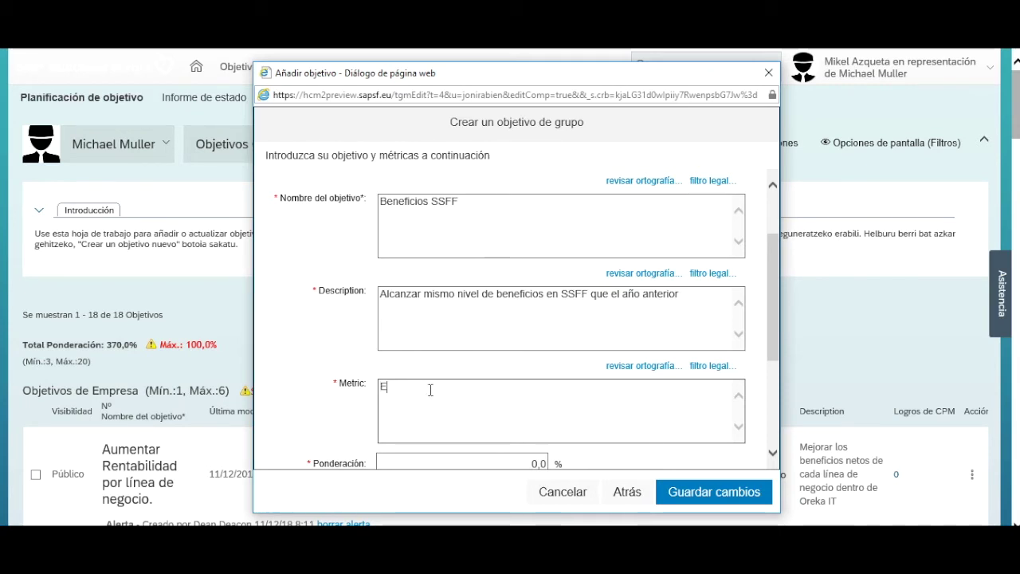
text(UR)
Set the group goal's weighting (Ponderación) to 30,0 %.
scroll(431, 382, down, 1)
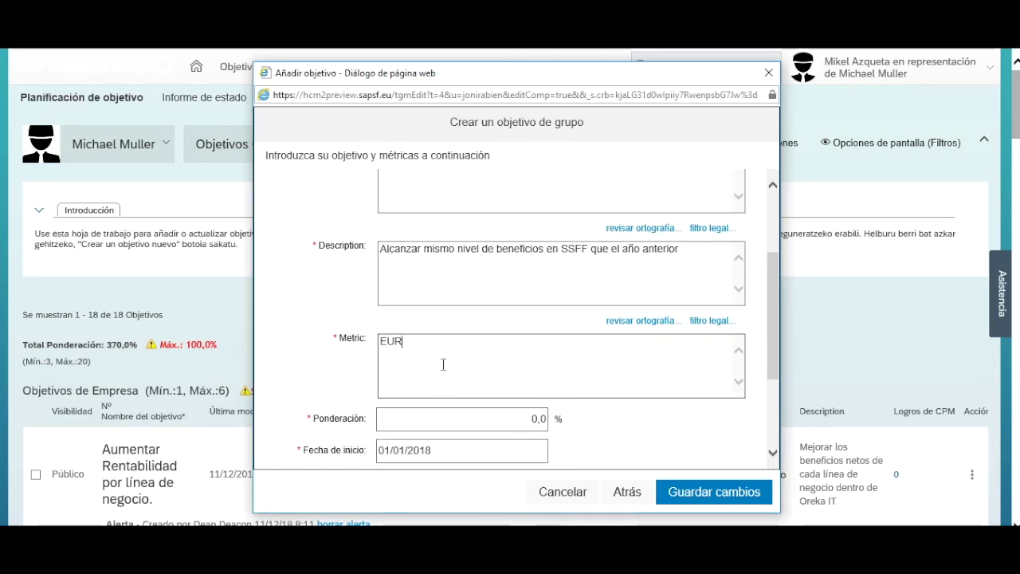
scroll(536, 376, down, 1)
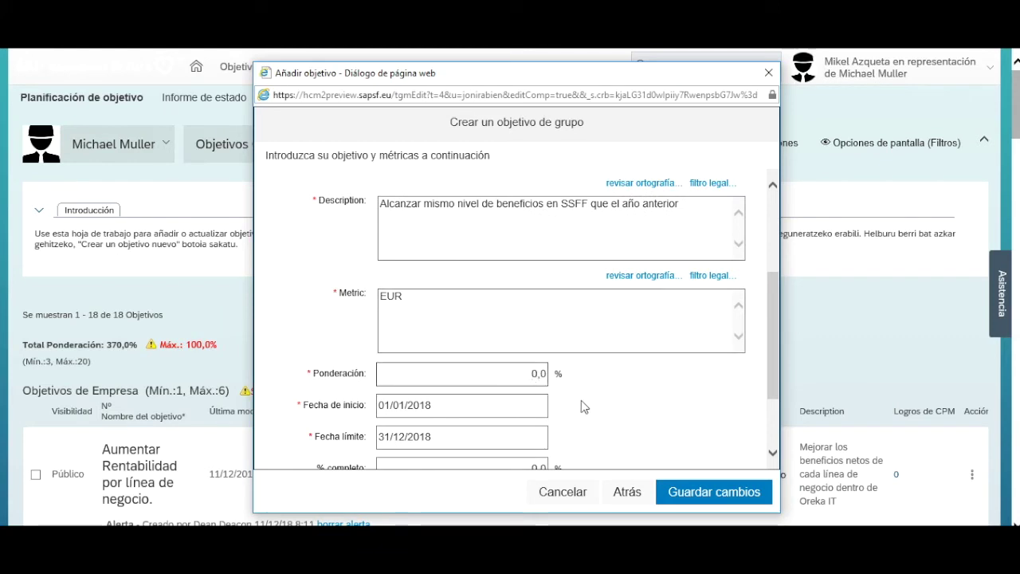
click(531, 373)
text(3)
scroll(518, 318, down, 2)
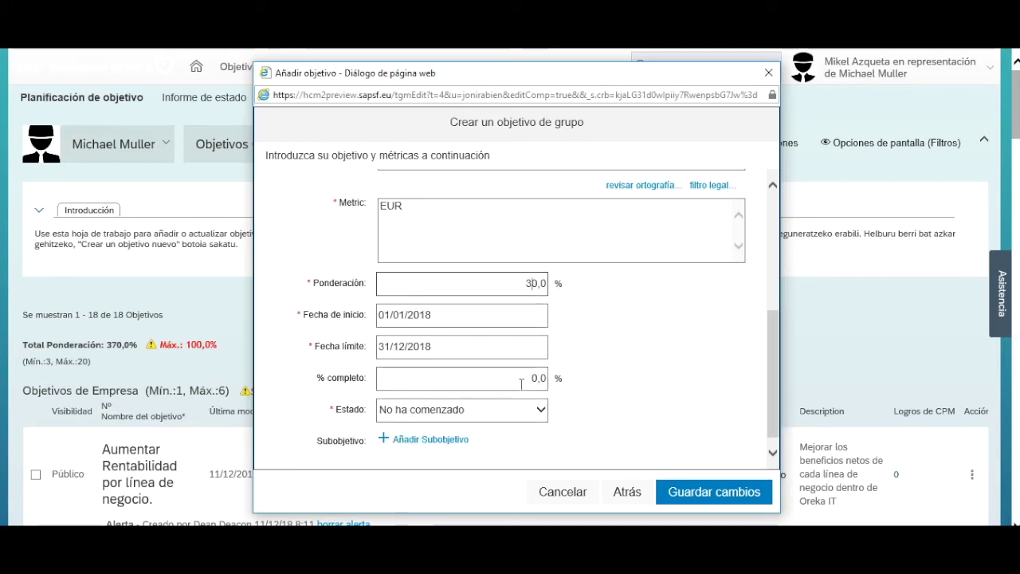
Save the new group goal "Beneficios SSFF" with its entered details.
scroll(521, 381, down, 1)
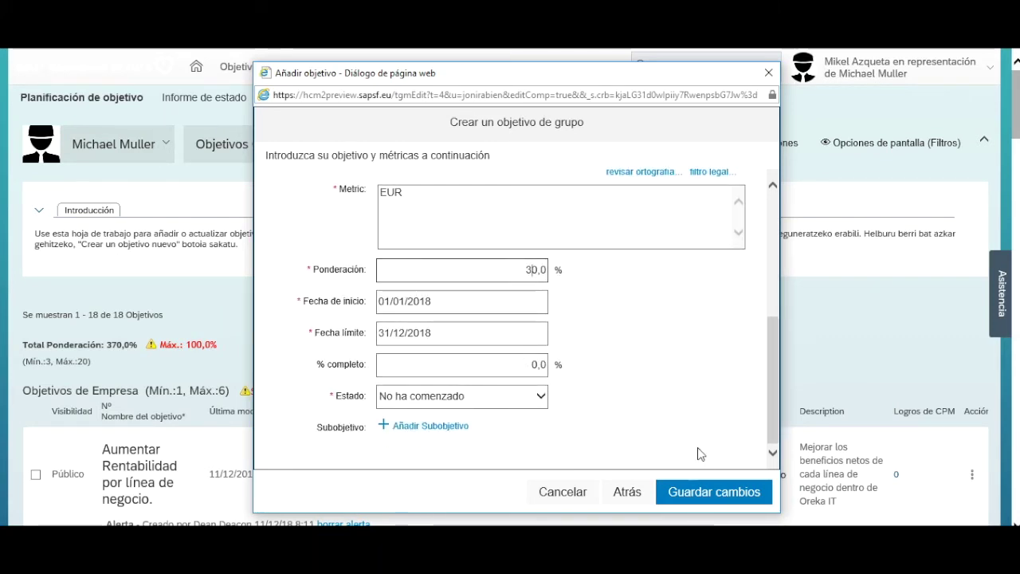
click(740, 499)
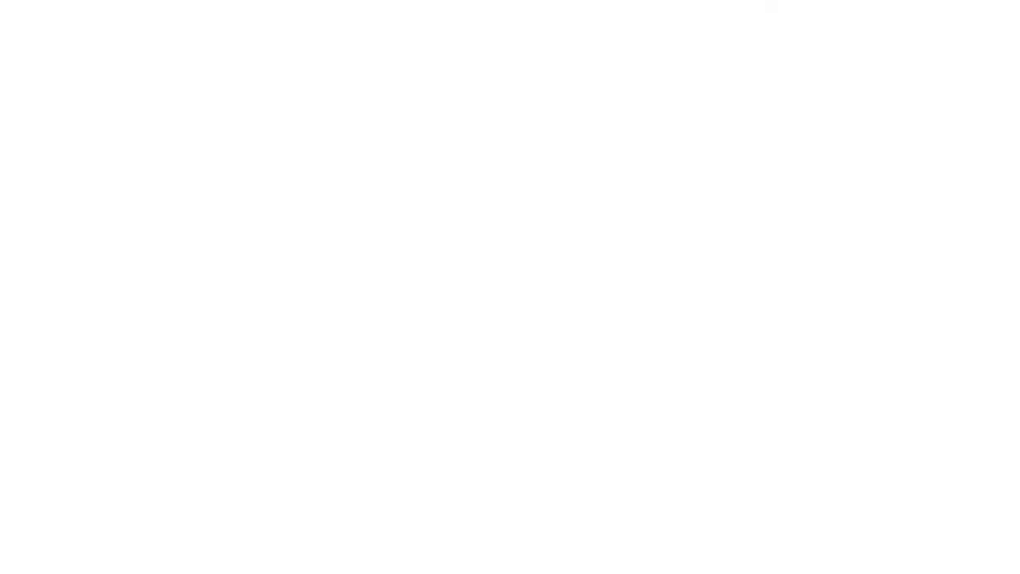
Look through the goal plan down to Objetivos Individuales to check the entry for the group goal "Beneficios SSFF".
scroll(550, 300, down, 5)
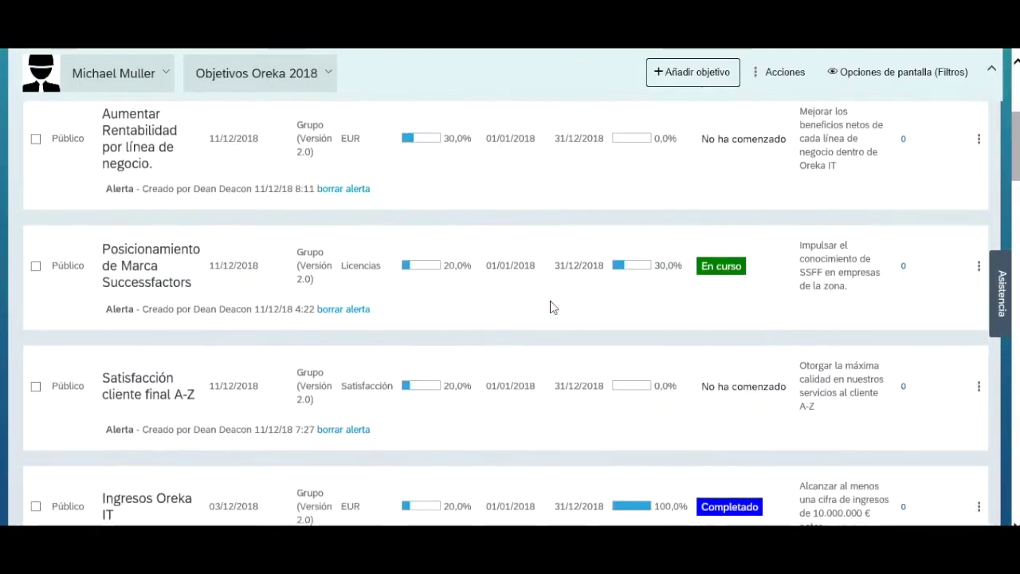
scroll(550, 307, down, 1)
scroll(550, 307, down, 3)
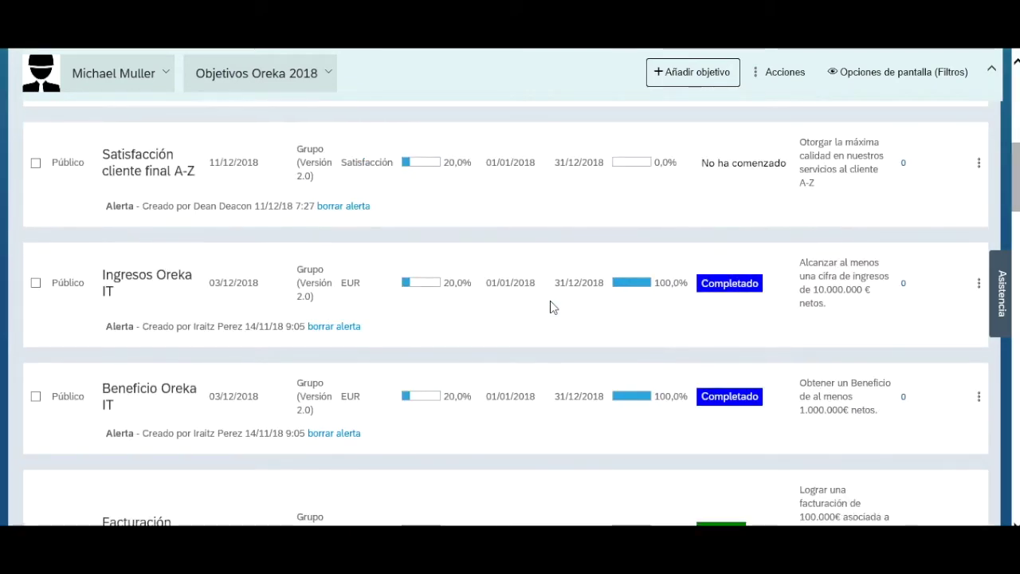
scroll(548, 292, down, 6)
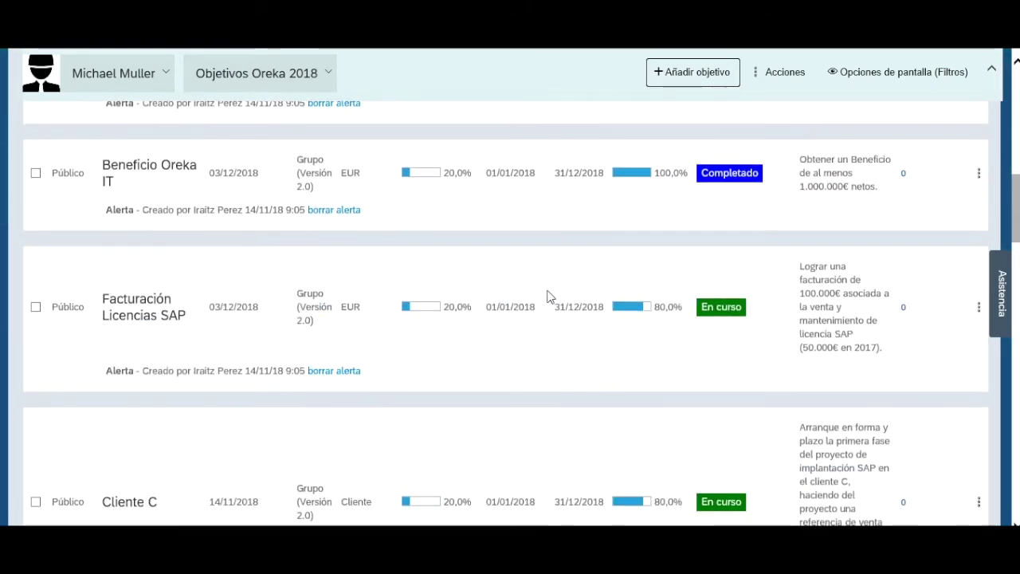
scroll(545, 303, down, 13)
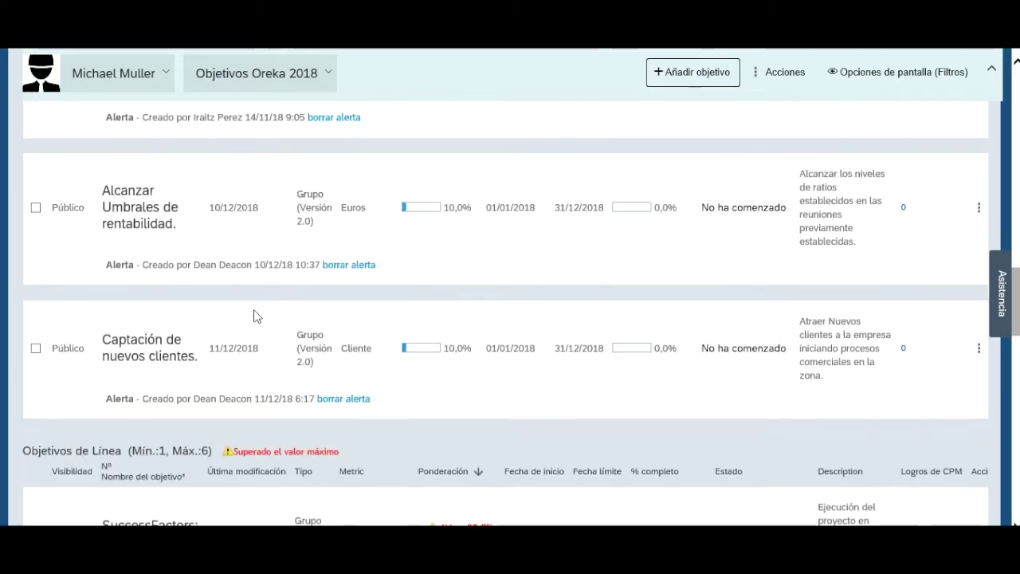
scroll(93, 419, down, 5)
scroll(93, 411, down, 3)
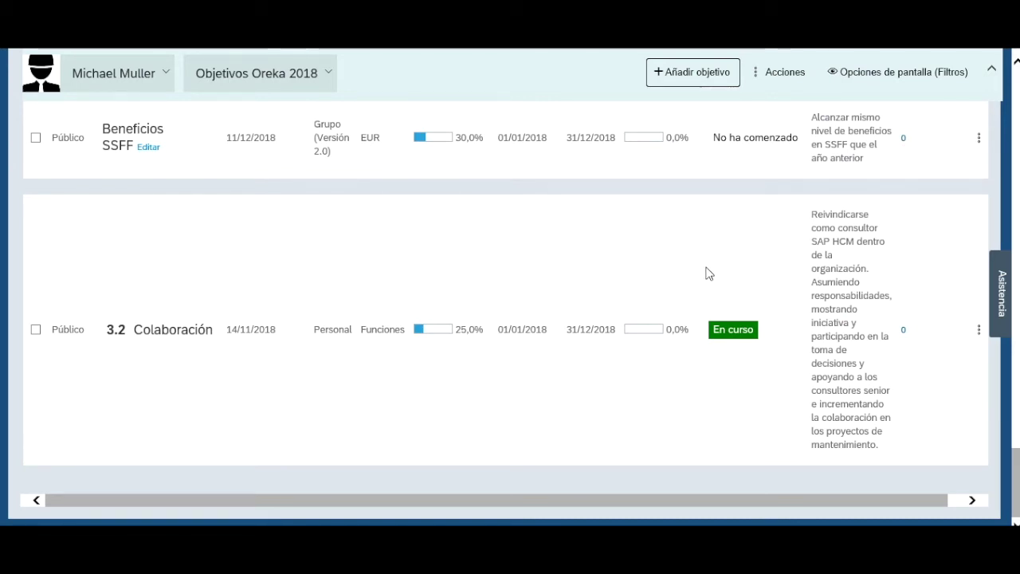
scroll(721, 250, up, 5)
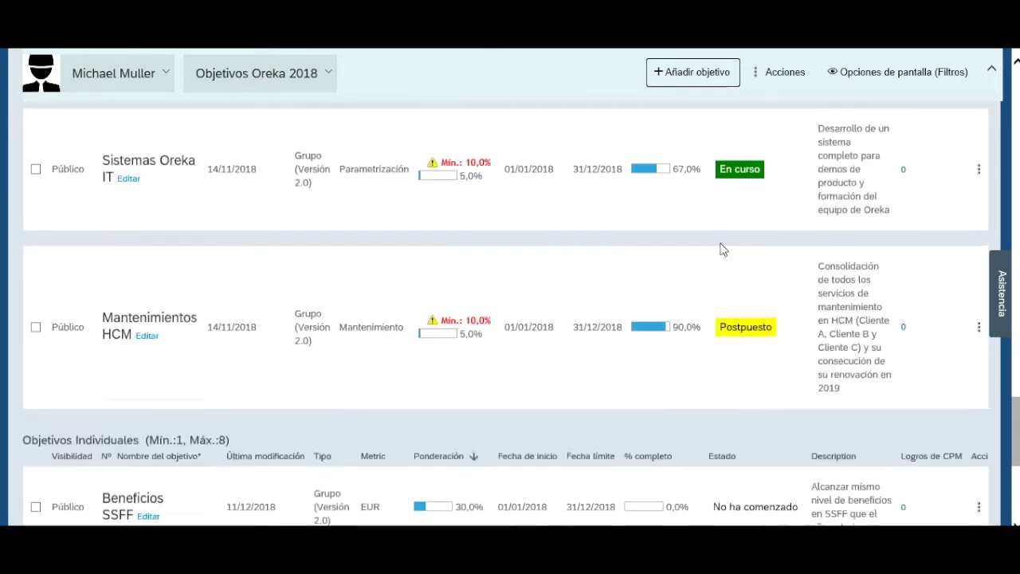
scroll(723, 250, up, 20)
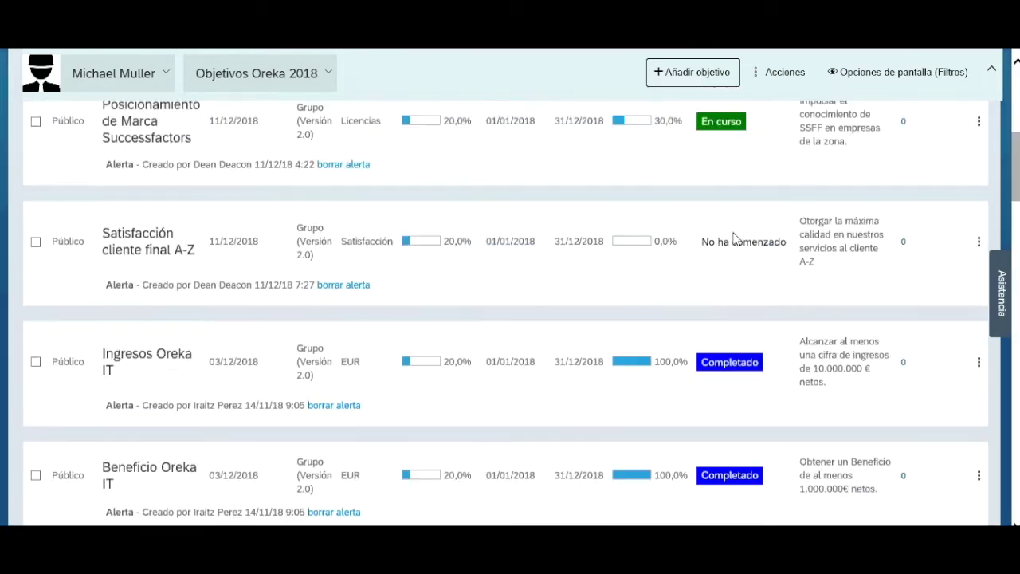
scroll(742, 231, up, 10)
Go to goal management in the Centro de administración and open the tool for transferring goals between employees.
click(965, 80)
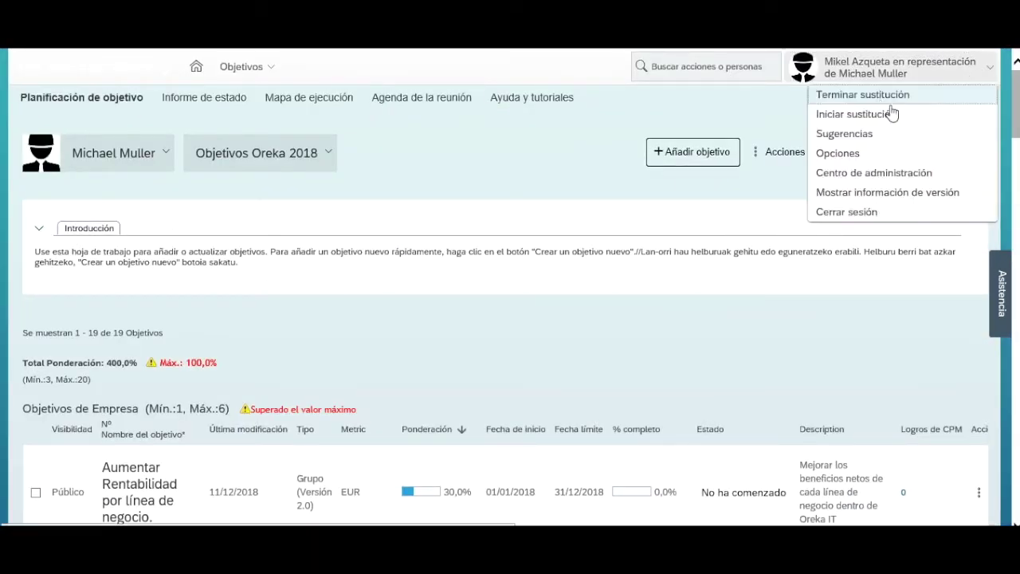
click(853, 182)
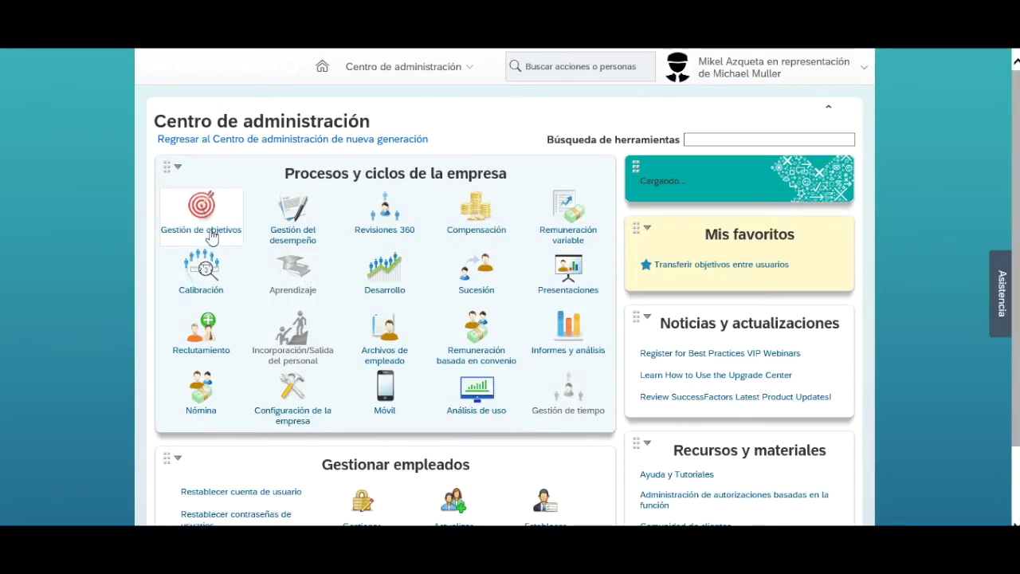
click(211, 238)
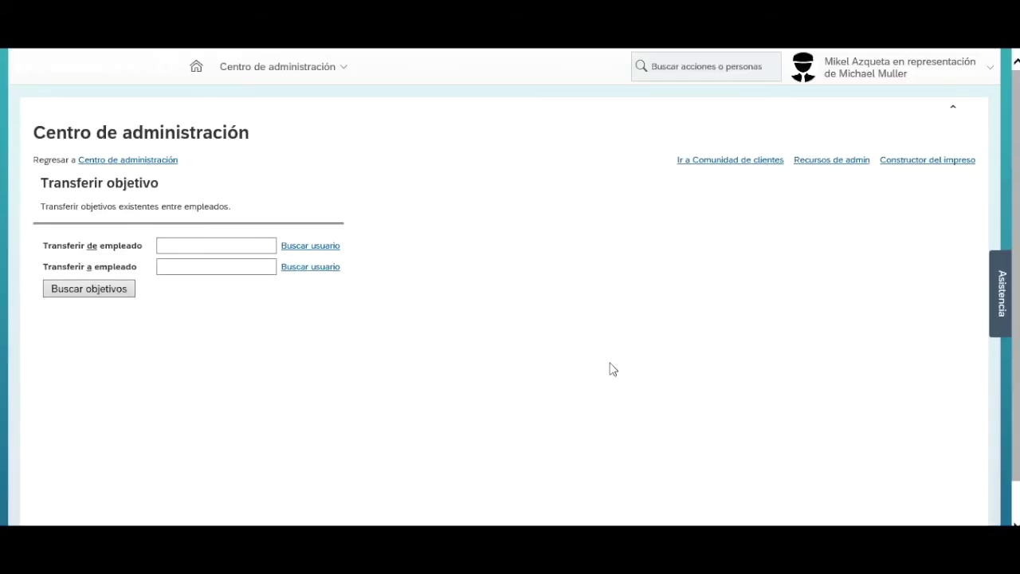
Find the manager who owns the goal through the user search and set that user as the employee to transfer from.
click(307, 247)
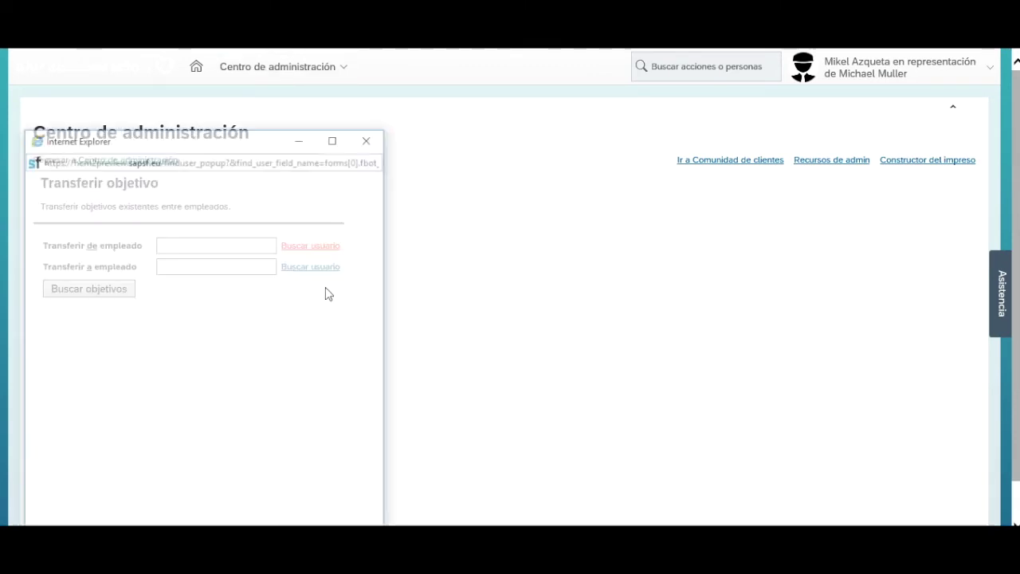
drag(248, 144, 433, 120)
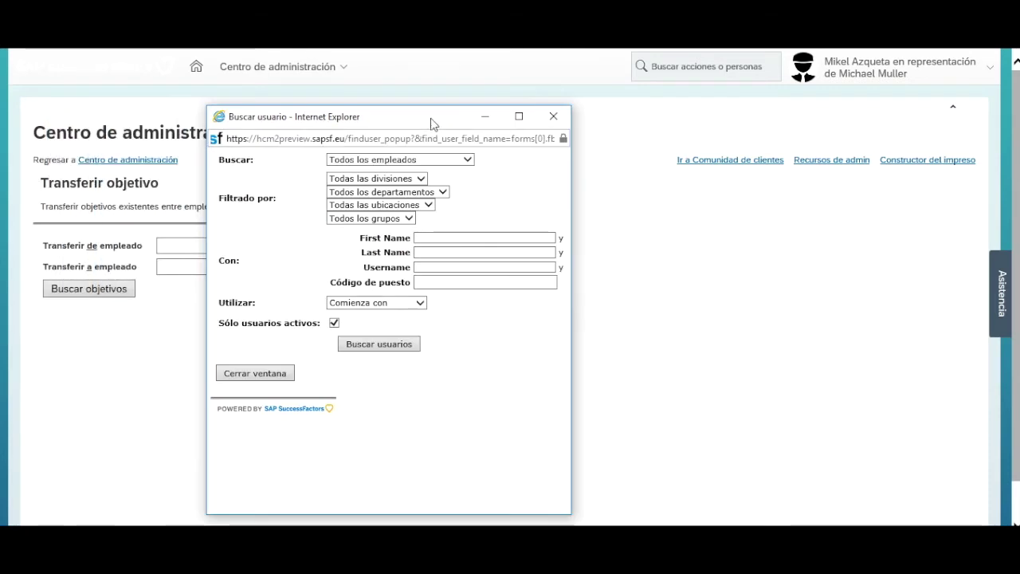
click(457, 237)
text(M)
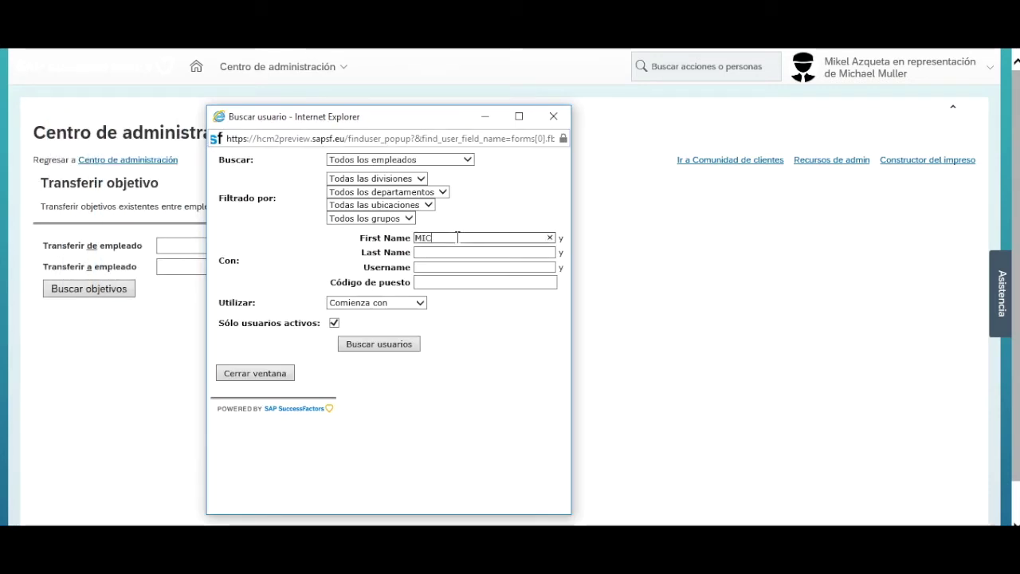
text(IC)
click(456, 257)
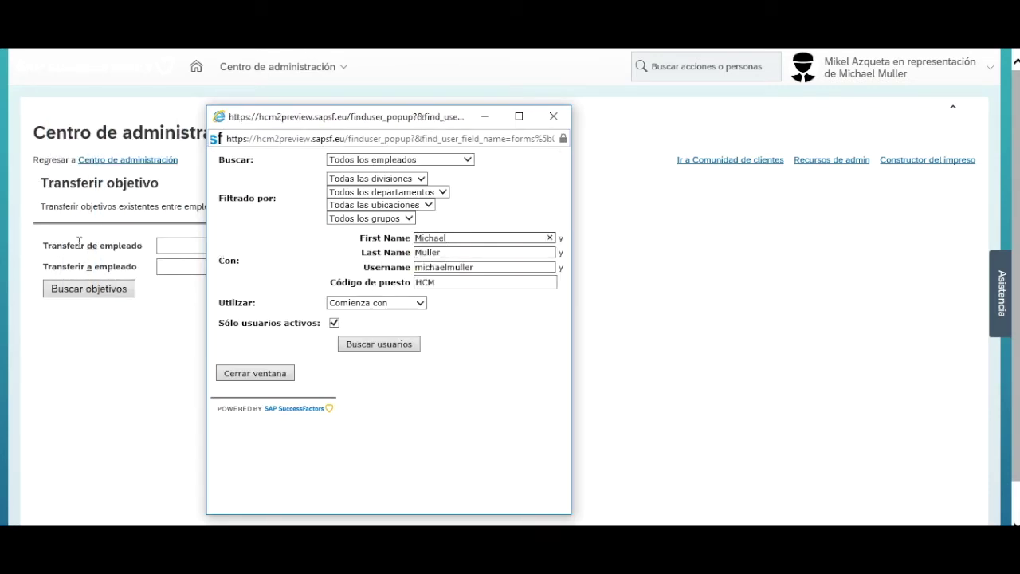
key(Return)
click(239, 386)
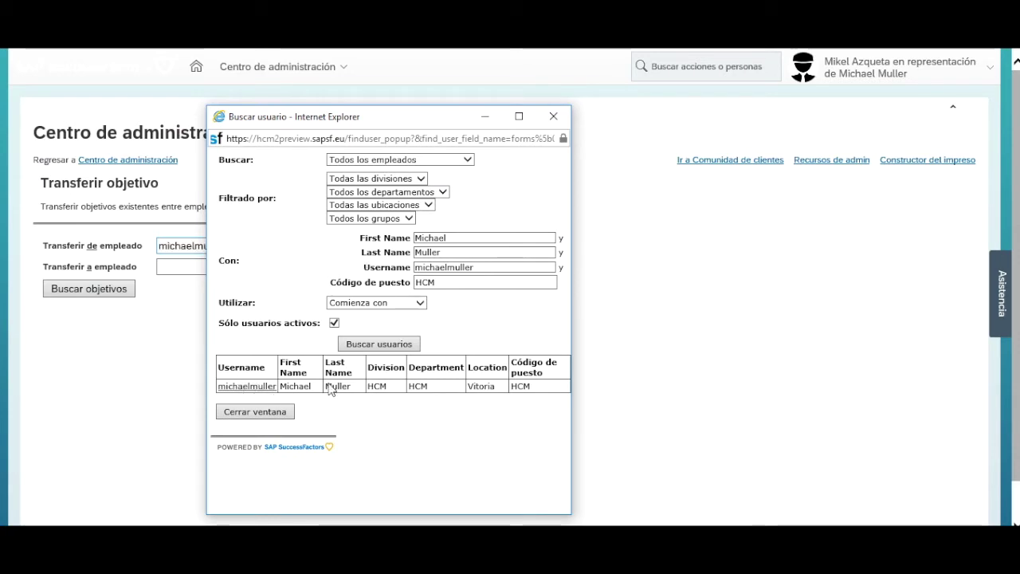
click(283, 412)
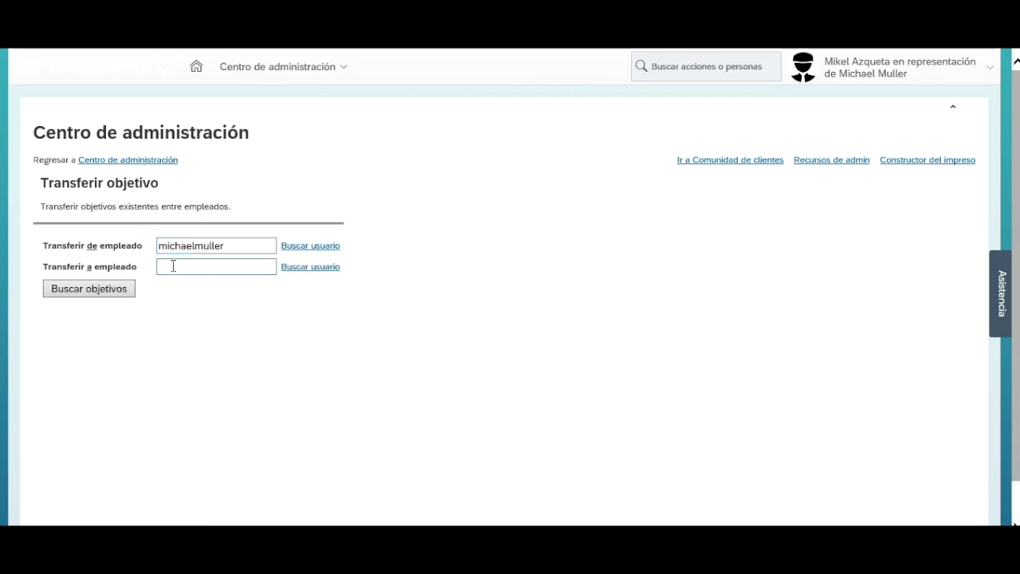
Find the receiving HCM SuccessFactors employee through the user search and set that user as the employee to transfer to.
click(285, 269)
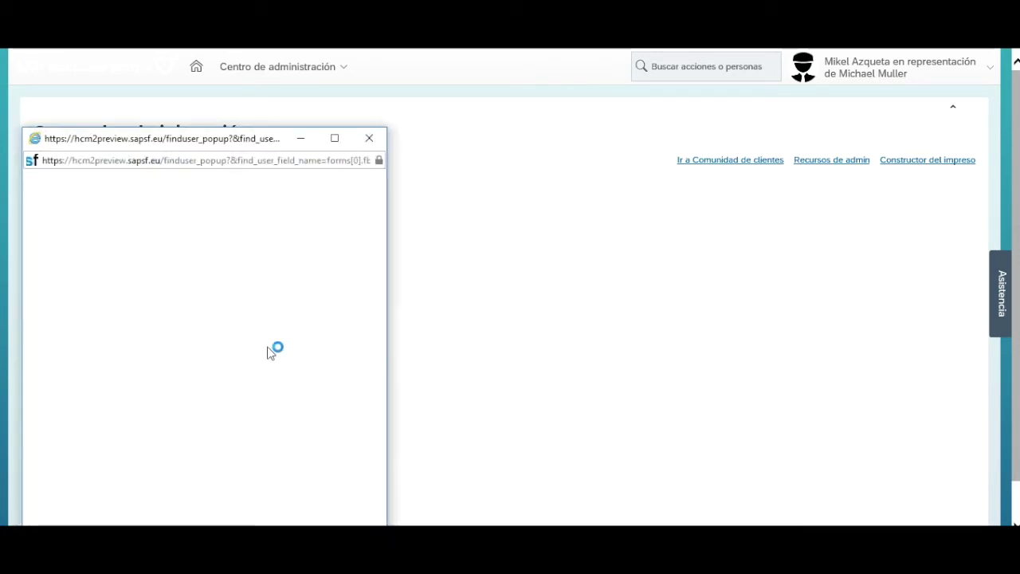
drag(209, 140, 468, 126)
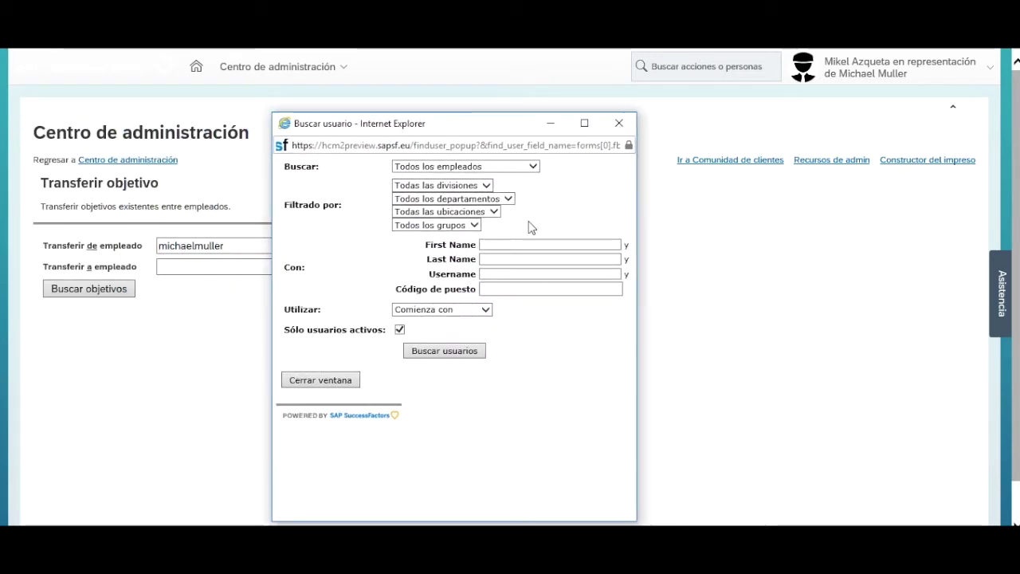
click(522, 244)
text(JOE)
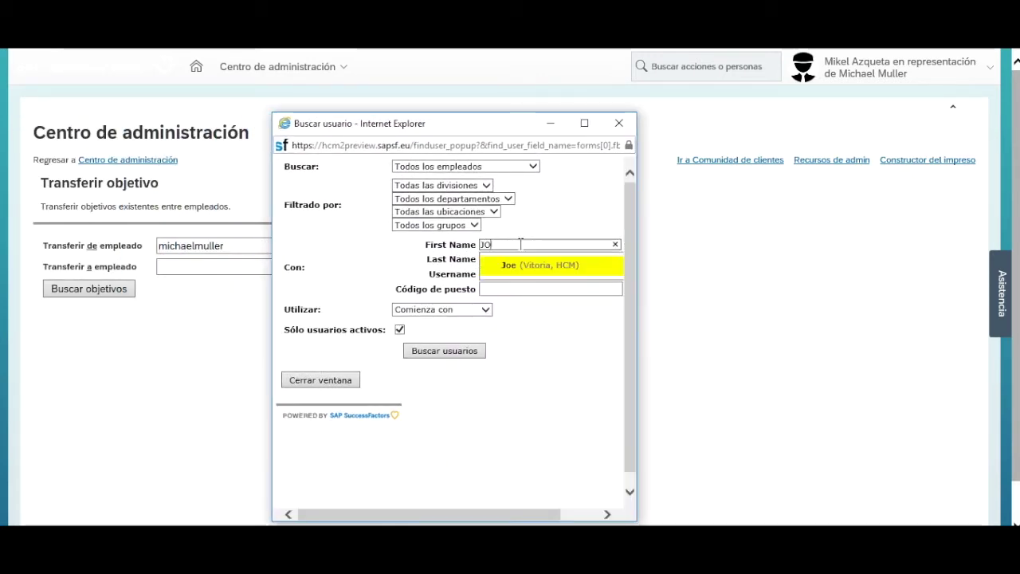
click(516, 264)
click(444, 355)
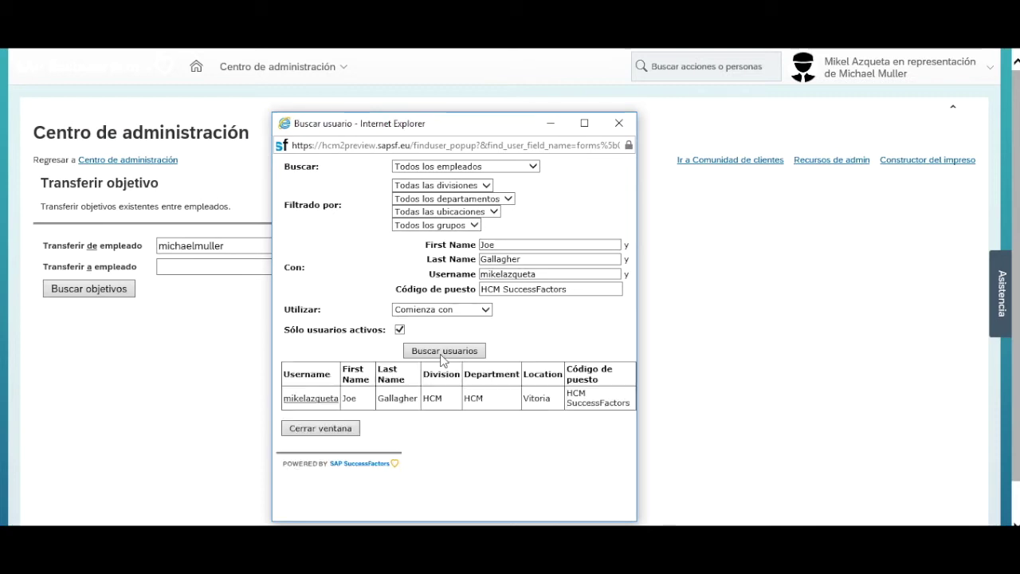
click(327, 399)
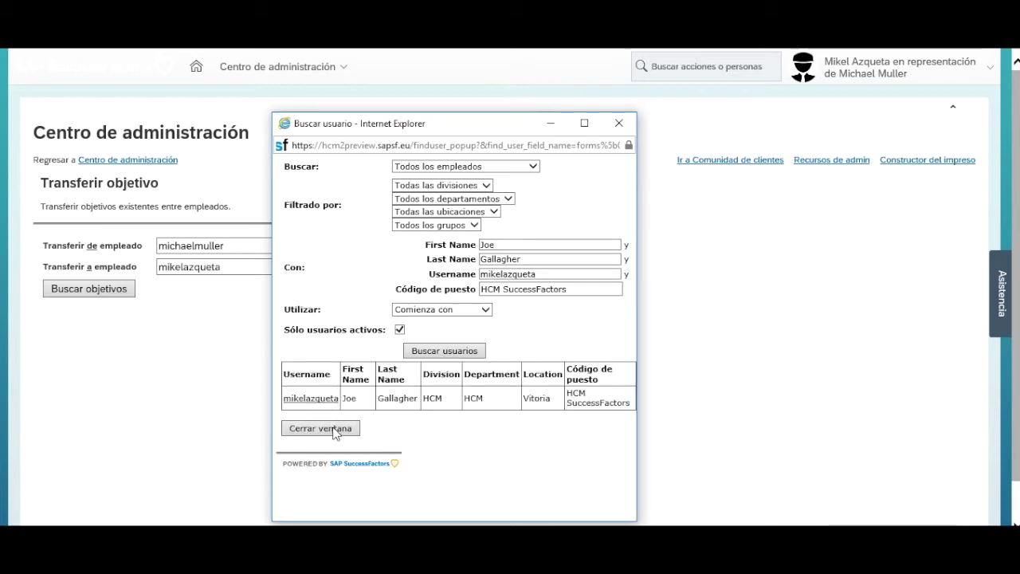
click(321, 429)
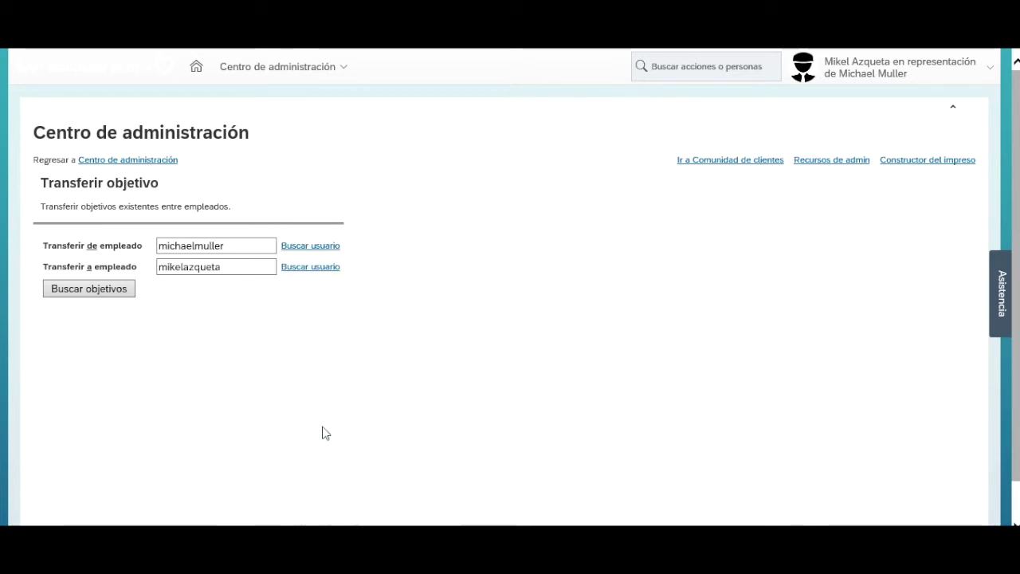
List the source employee's goals, select only "Beneficios SSFF" and transfer it to the receiving employee.
click(89, 288)
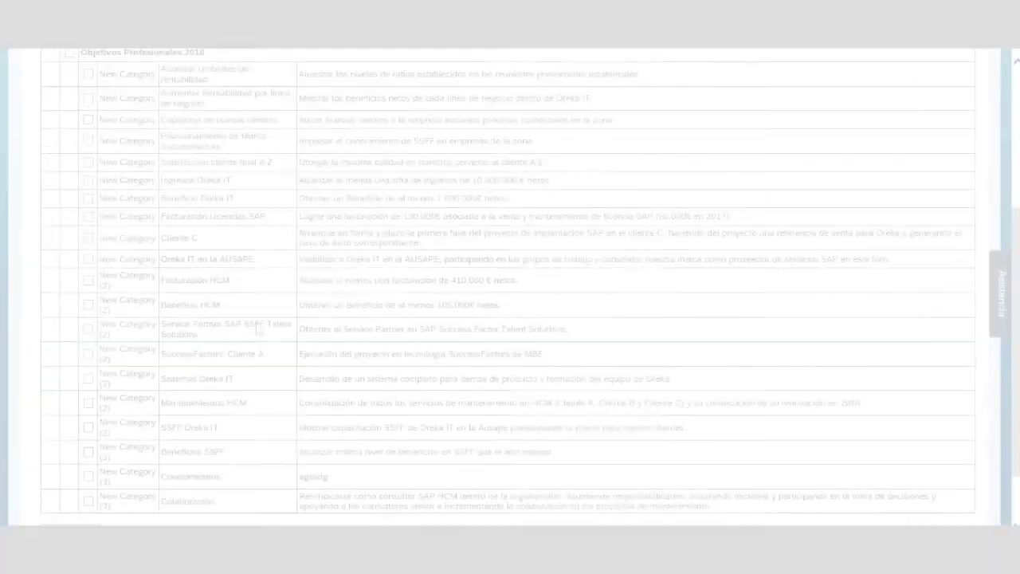
scroll(369, 395, down, 10)
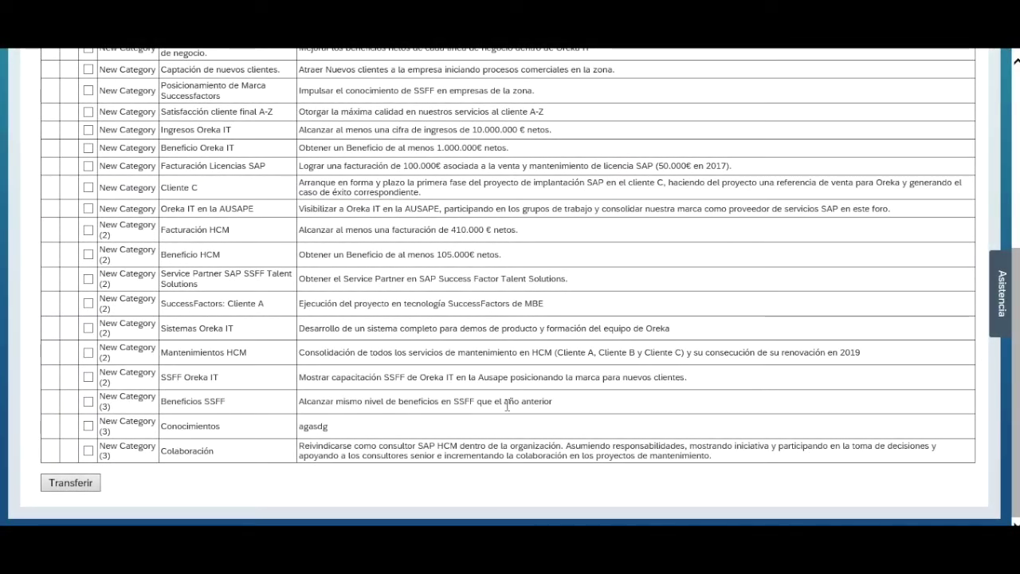
click(88, 402)
scroll(136, 358, up, 5)
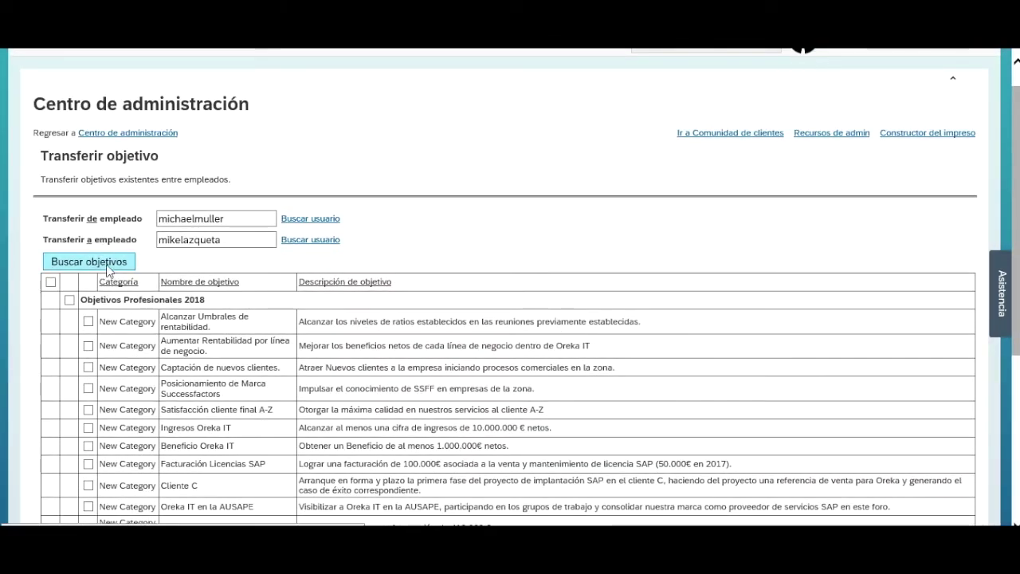
scroll(118, 356, down, 5)
click(64, 482)
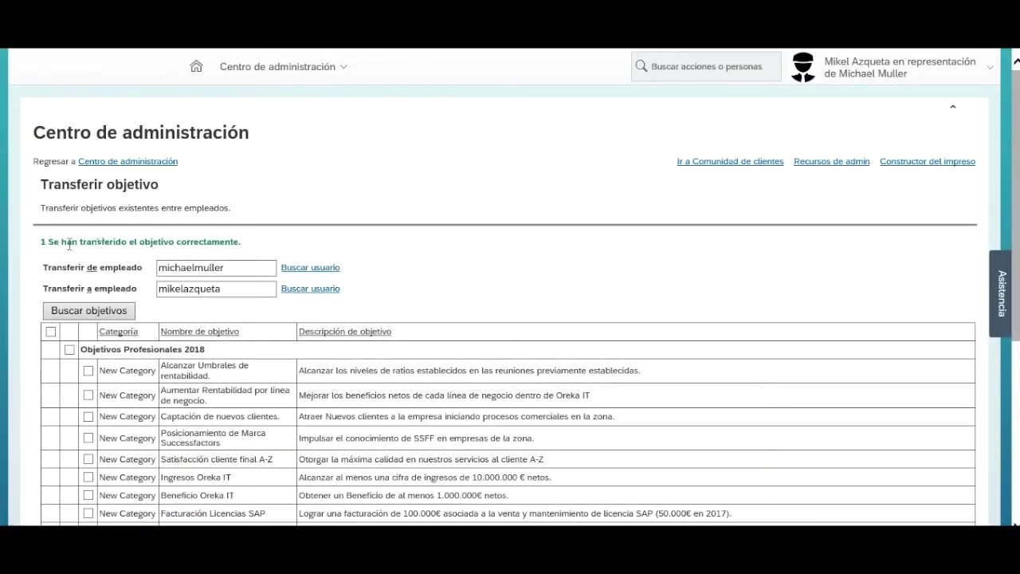
Return to the manager's Objetivos Oreka 2018 plan and check whether Objetivos Individuales still lists "Beneficios SSFF".
click(334, 80)
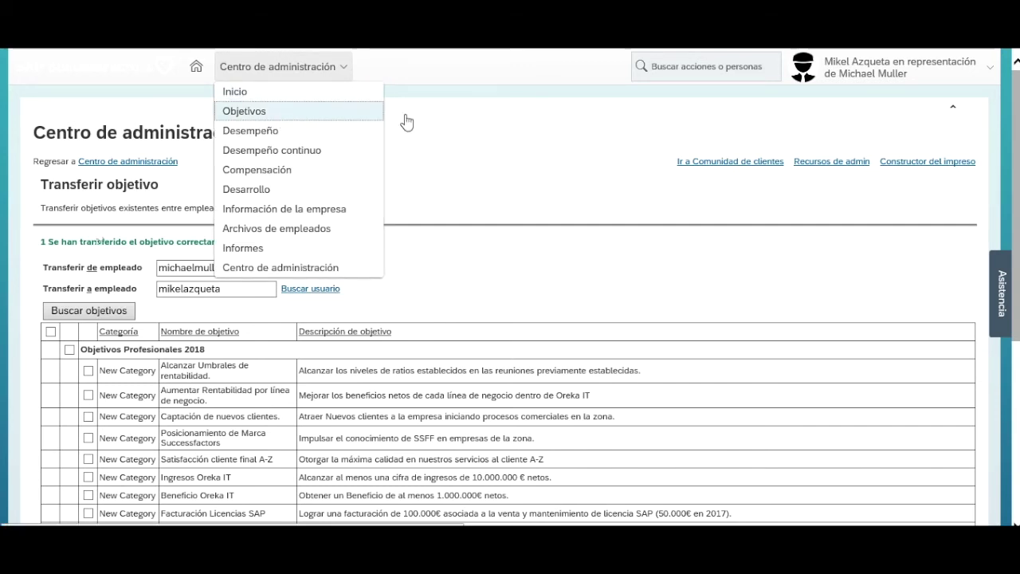
click(293, 112)
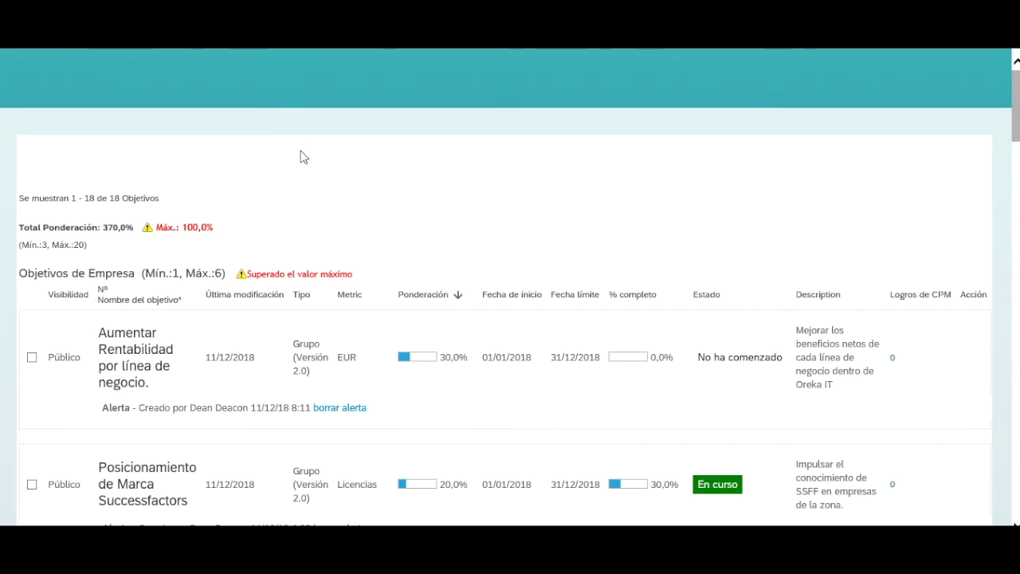
scroll(276, 311, down, 5)
scroll(310, 289, down, 15)
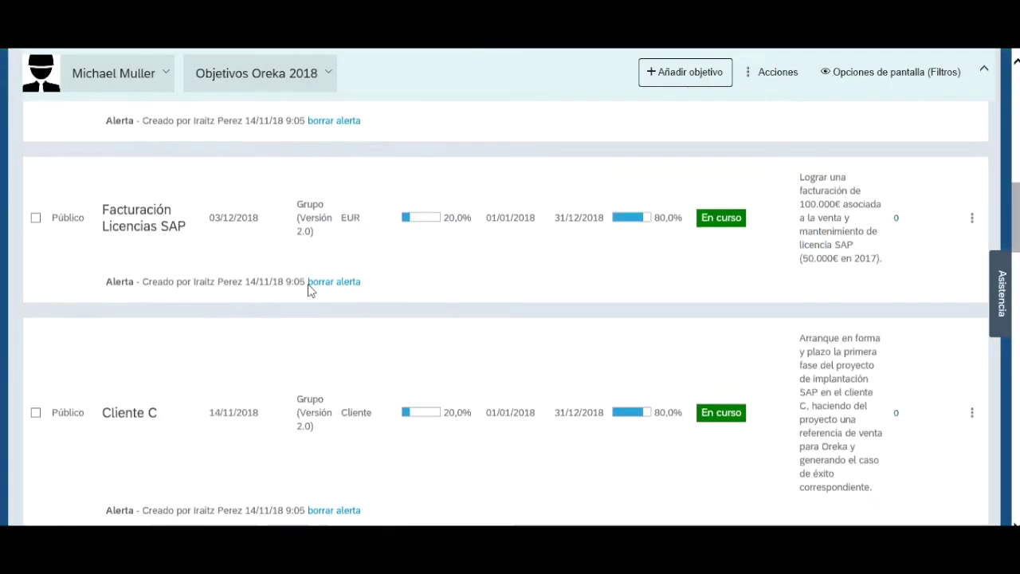
scroll(310, 289, down, 5)
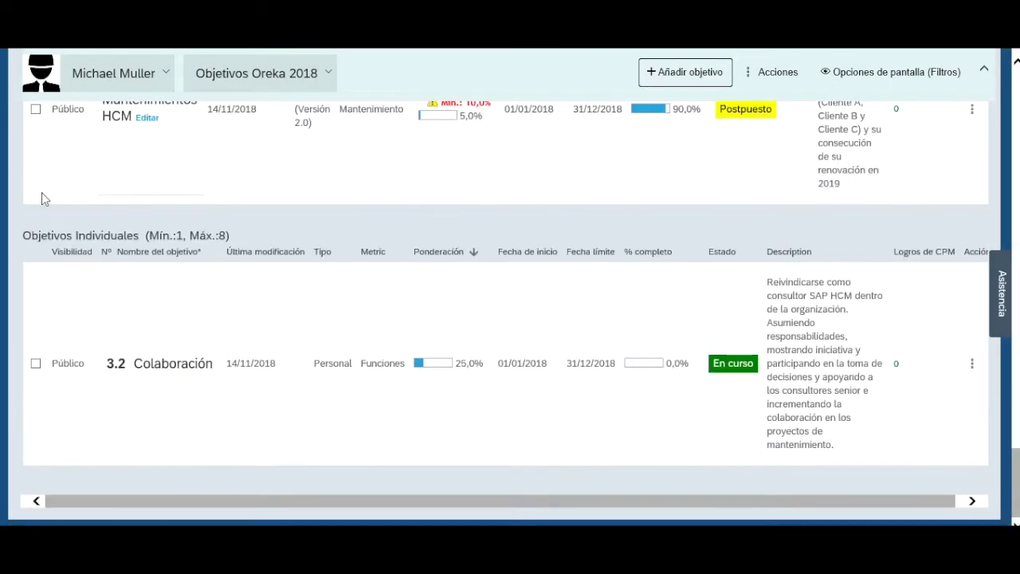
scroll(897, 217, up, 6)
scroll(893, 214, up, 15)
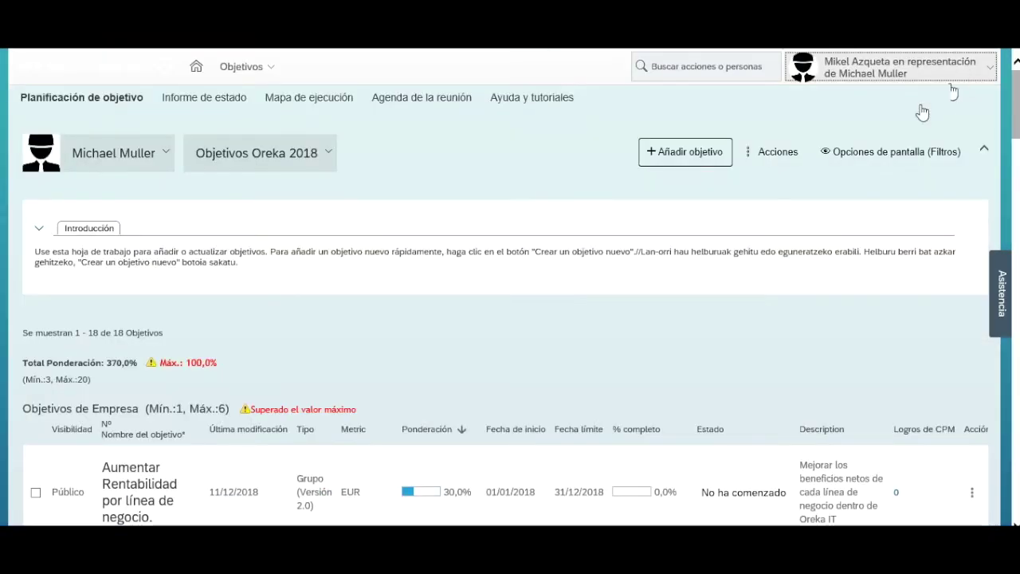
Switch the proxy session to the HCM employee who received the transferred goal.
click(964, 74)
click(891, 120)
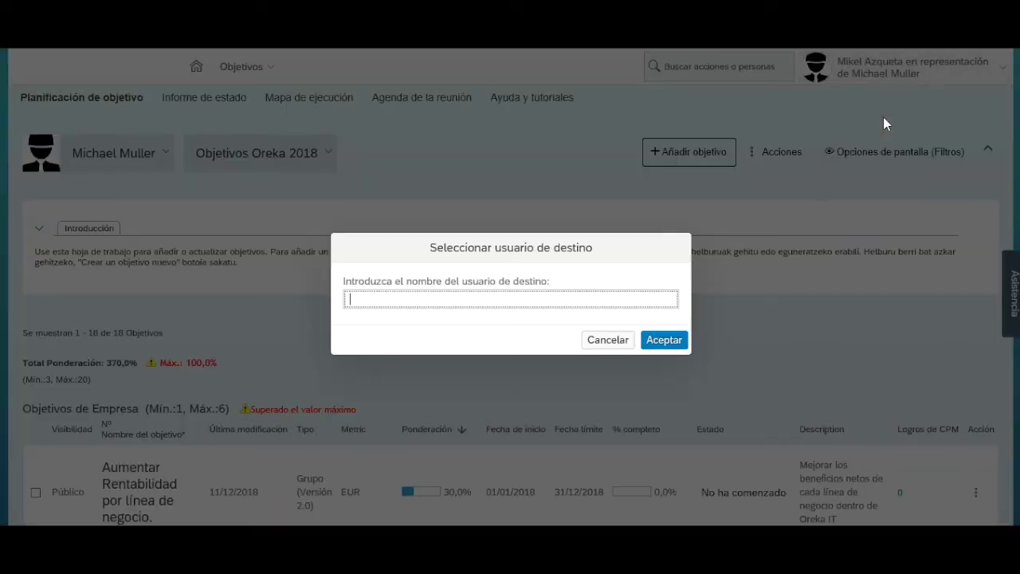
text(JOE)
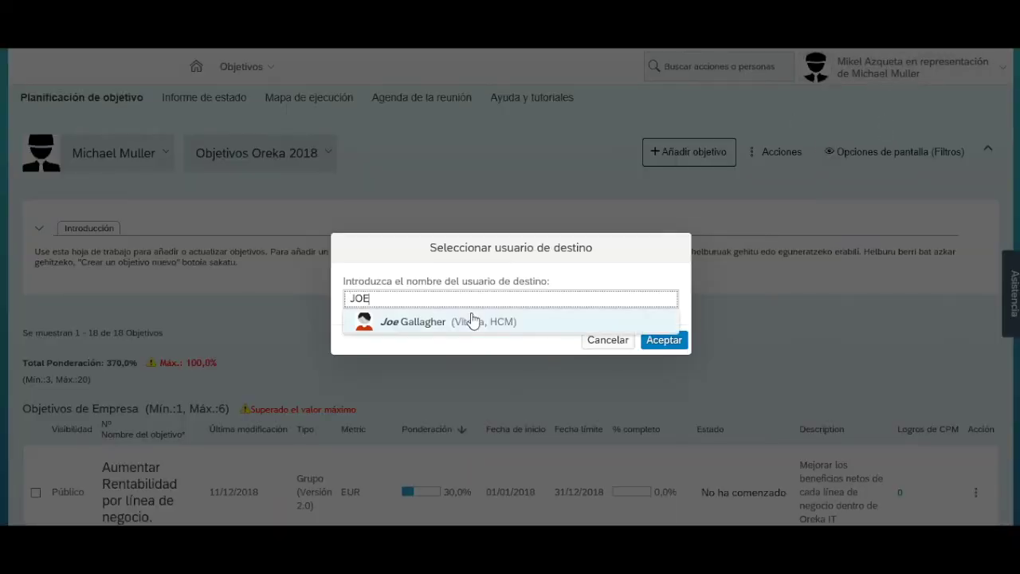
click(463, 321)
click(676, 343)
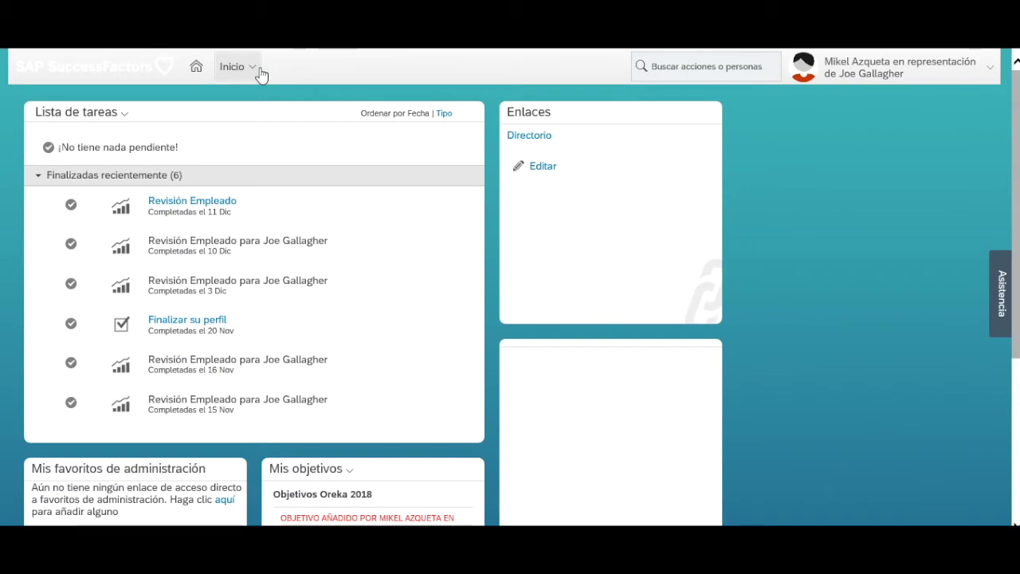
Open the employee's Objetivos Oreka 2018 plan and check Objetivos Individuales for the transferred goal "Beneficios SSFF".
click(259, 70)
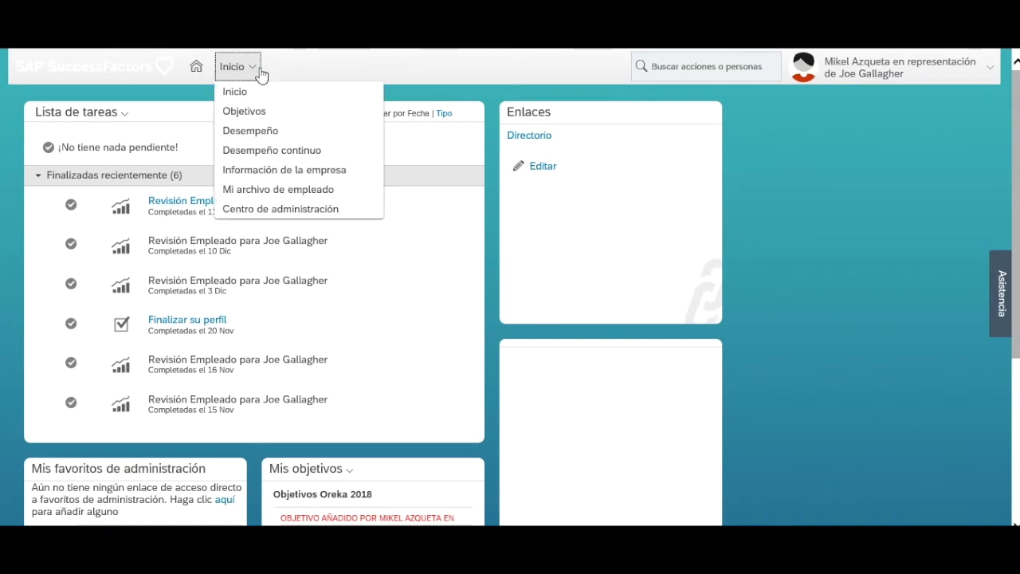
click(255, 119)
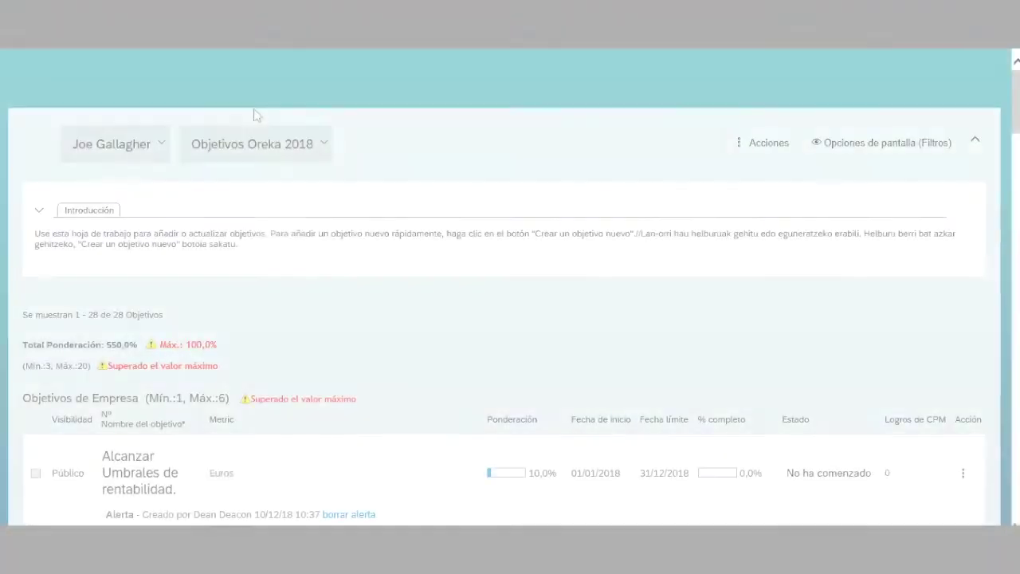
scroll(275, 226, down, 10)
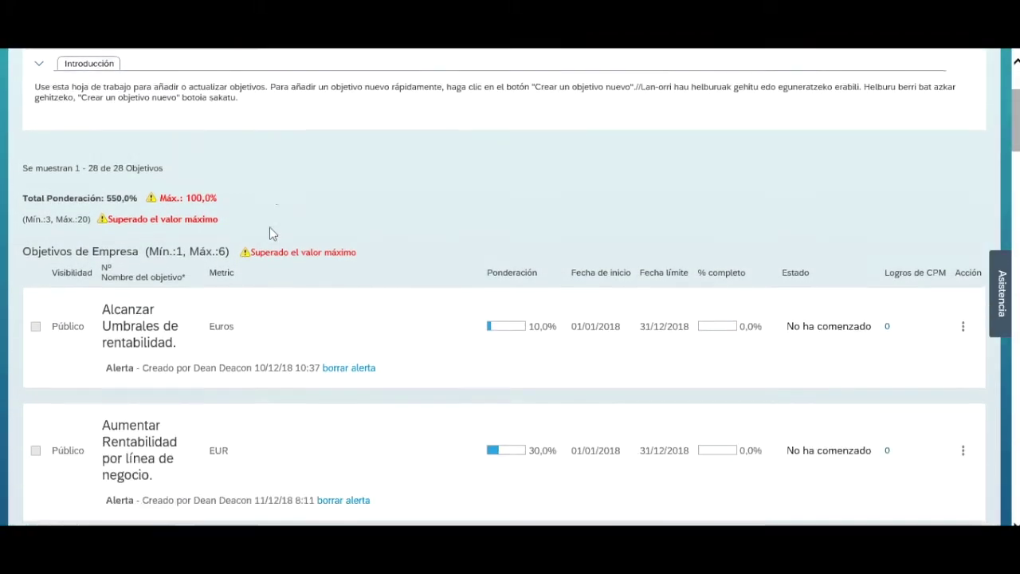
scroll(277, 245, down, 15)
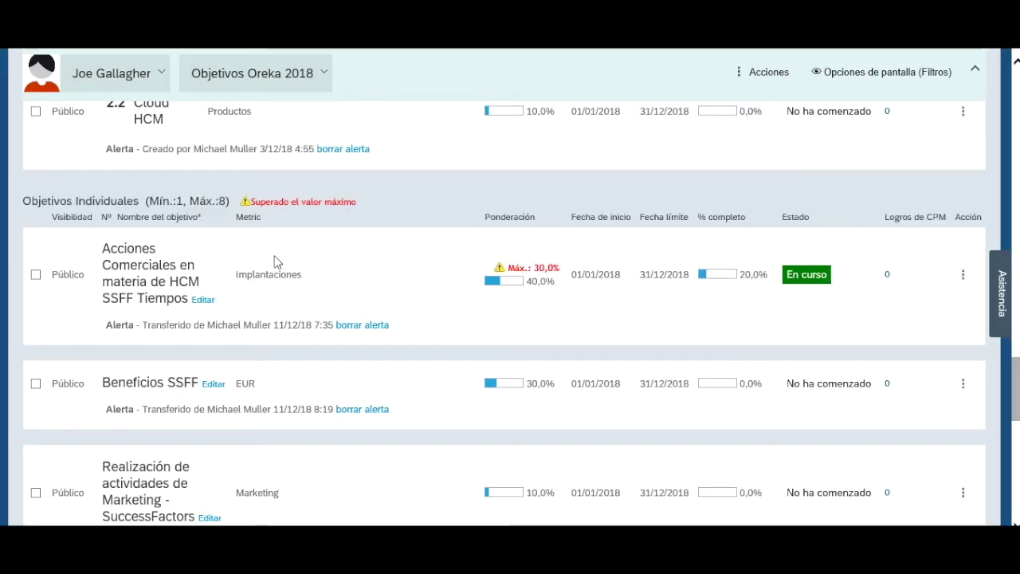
scroll(275, 261, down, 6)
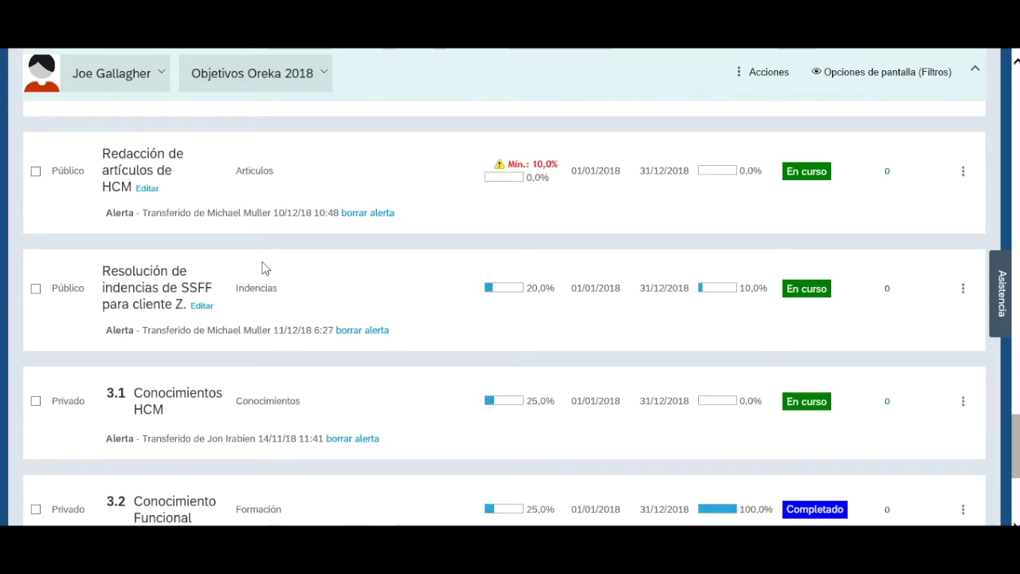
scroll(265, 269, down, 4)
scroll(265, 268, up, 3)
scroll(266, 268, up, 5)
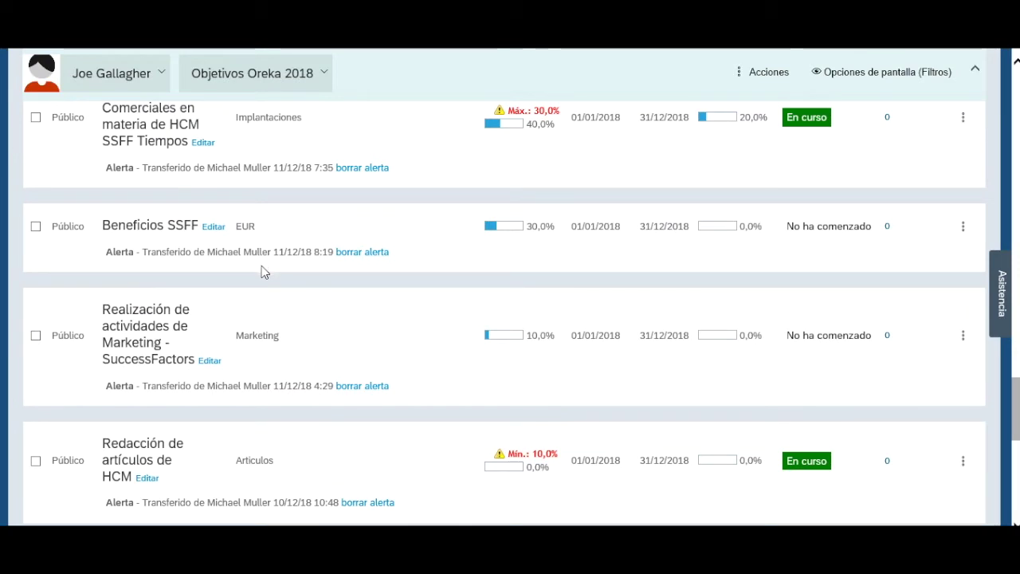
scroll(263, 271, up, 1)
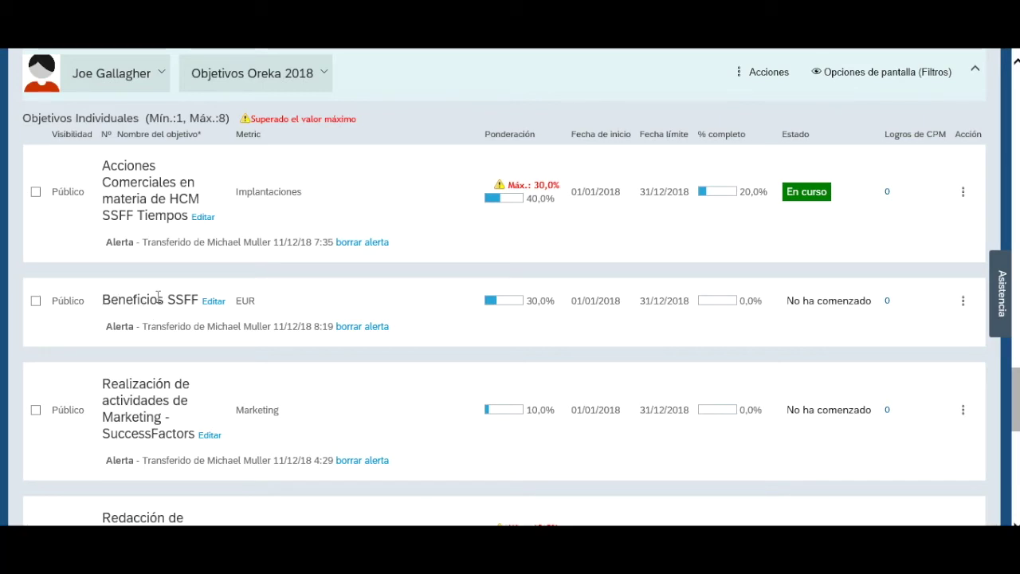
Add the Description column to the goal plan display and review the description of "Beneficios SSFF" under Objetivos Individuales.
click(887, 79)
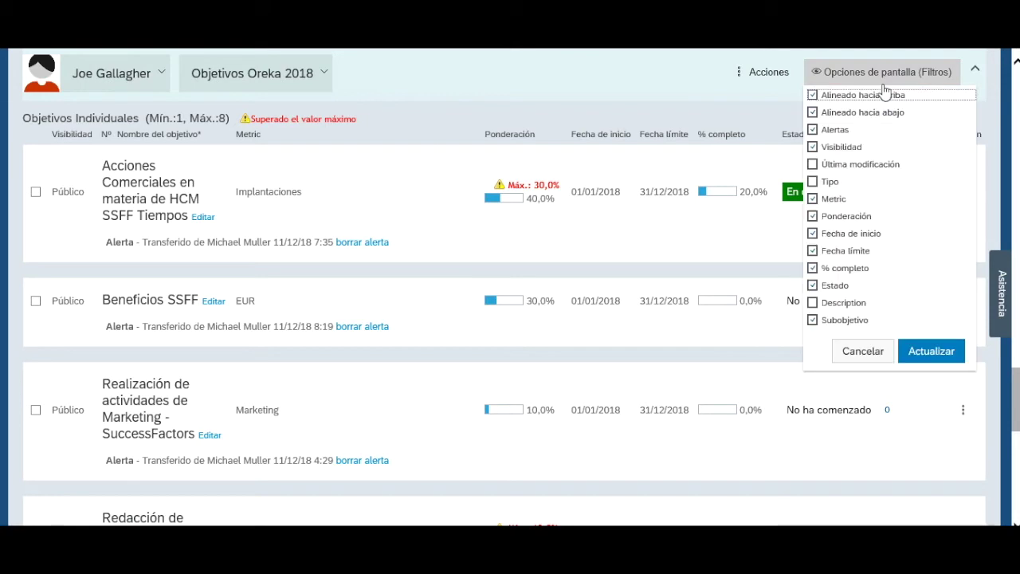
click(837, 303)
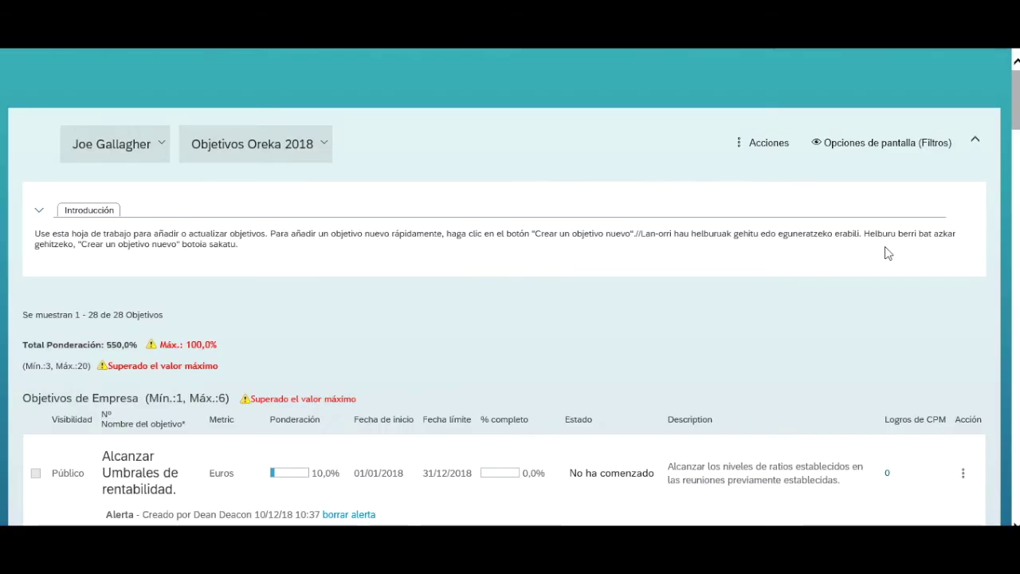
scroll(877, 243, down, 8)
scroll(771, 232, down, 5)
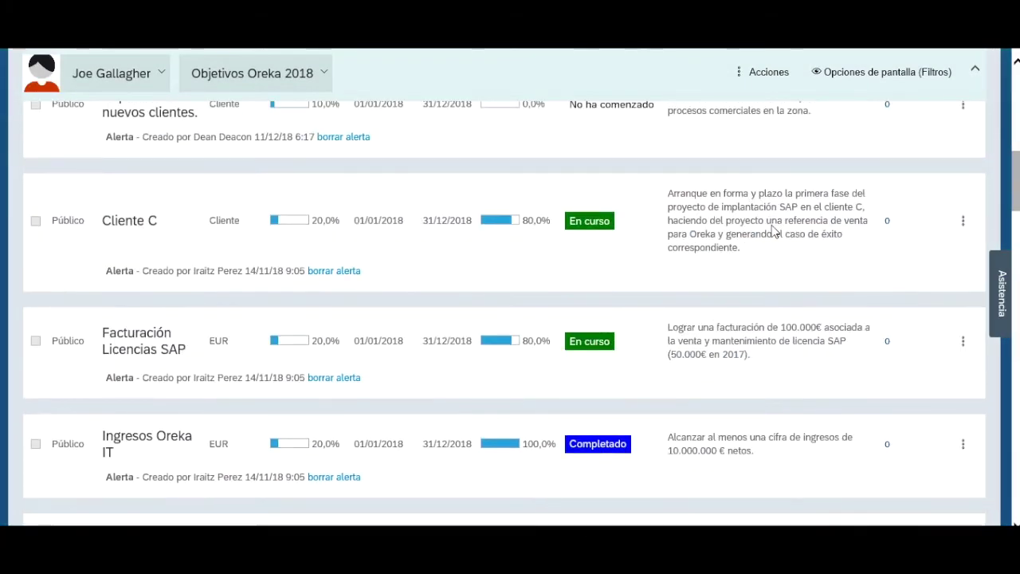
scroll(764, 228, up, 3)
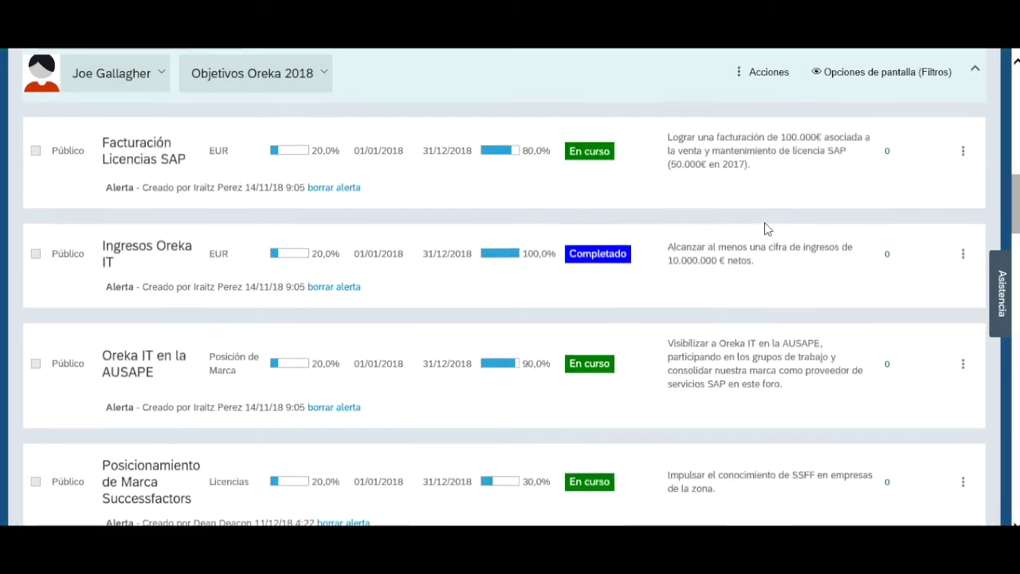
scroll(758, 232, down, 8)
scroll(758, 233, up, 3)
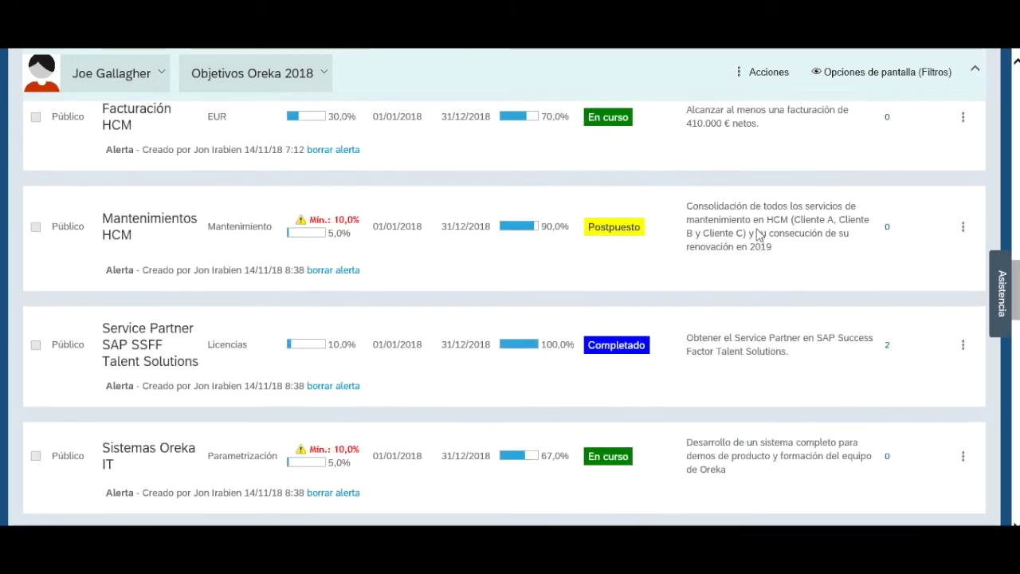
scroll(834, 264, down, 6)
scroll(801, 263, down, 6)
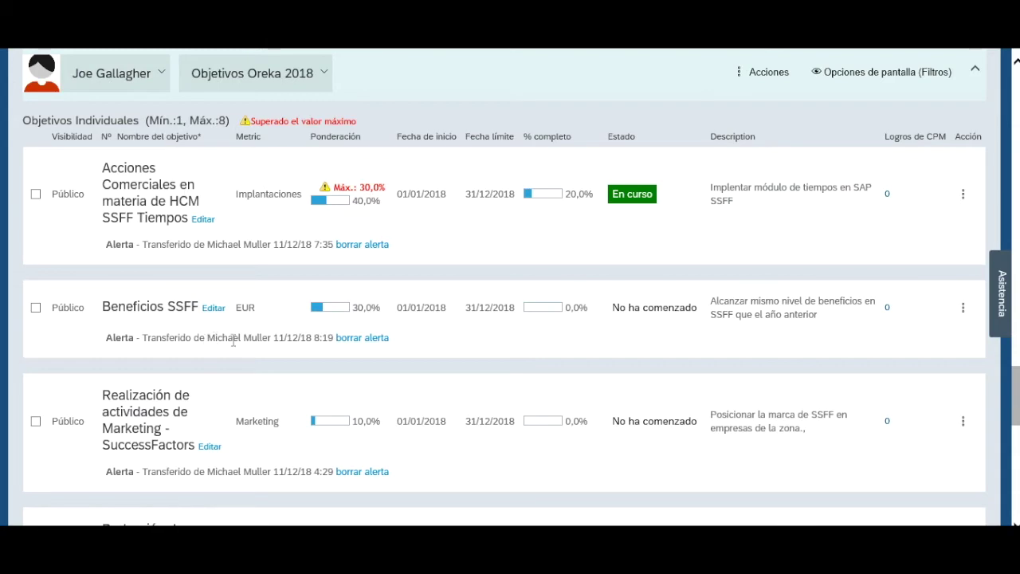
Examine which actions the employee has available for the company goal "Alcanzar Umbrales de rentabilidad".
scroll(752, 300, up, 15)
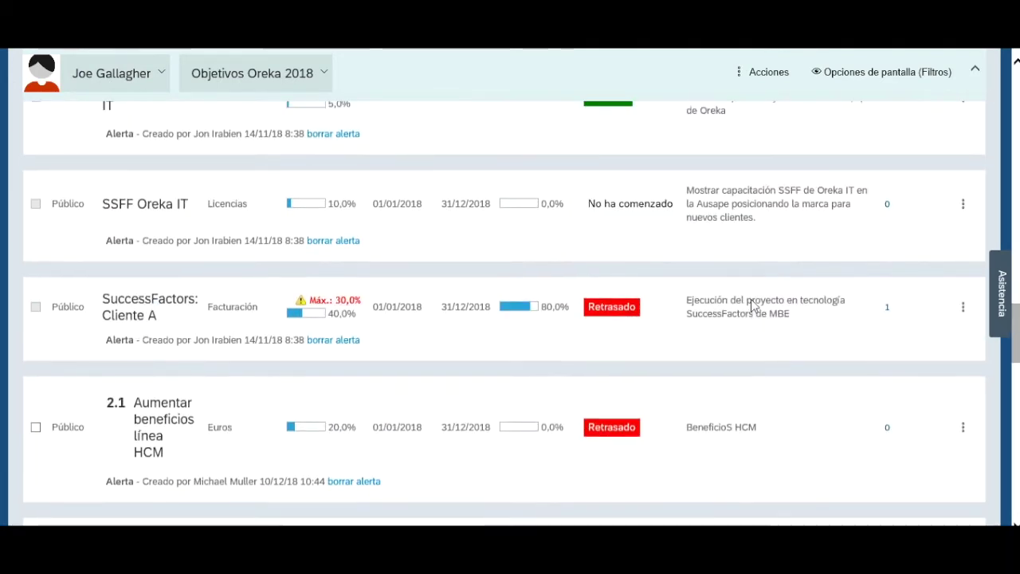
scroll(752, 302, up, 15)
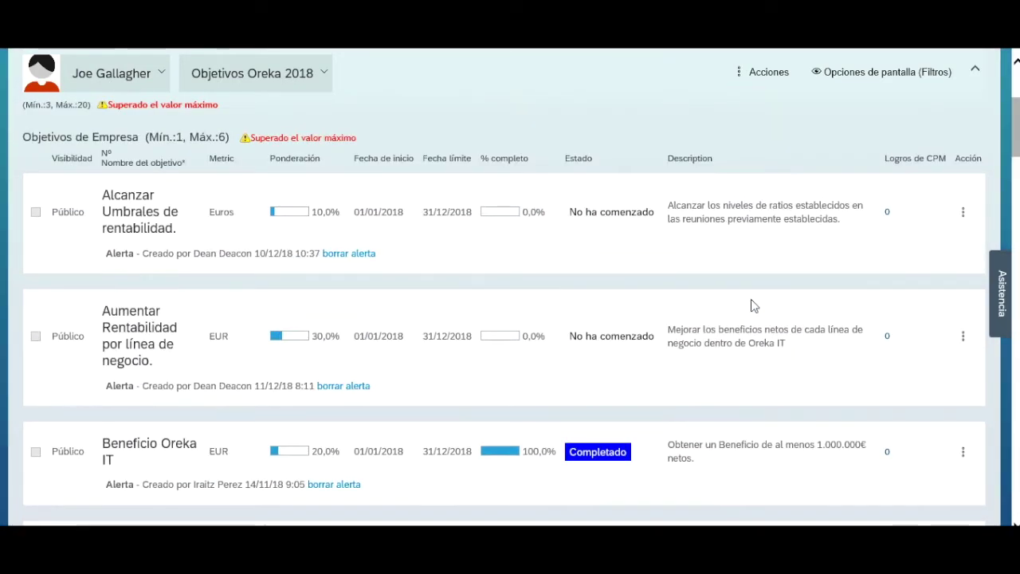
click(963, 212)
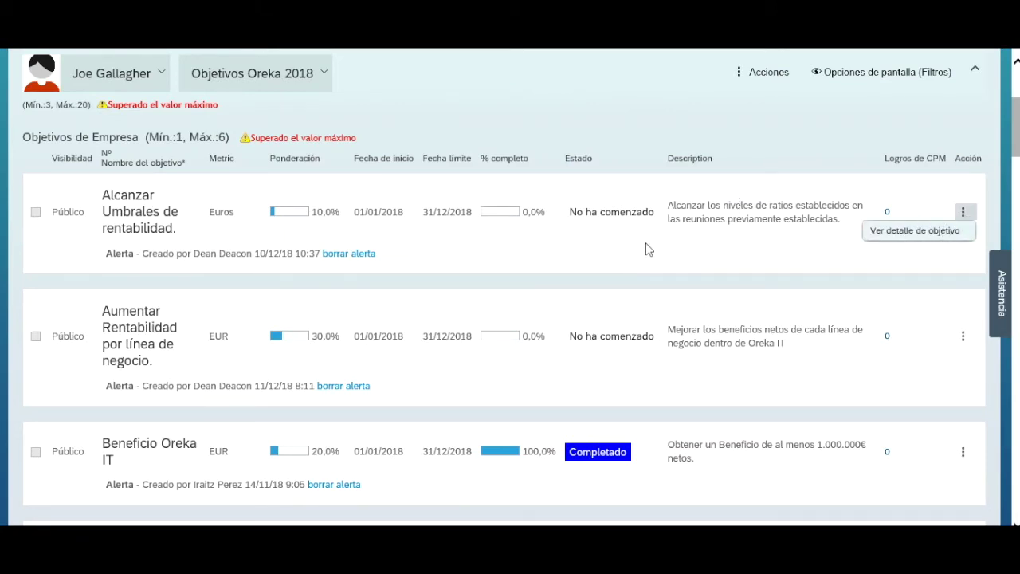
scroll(646, 247, up, 4)
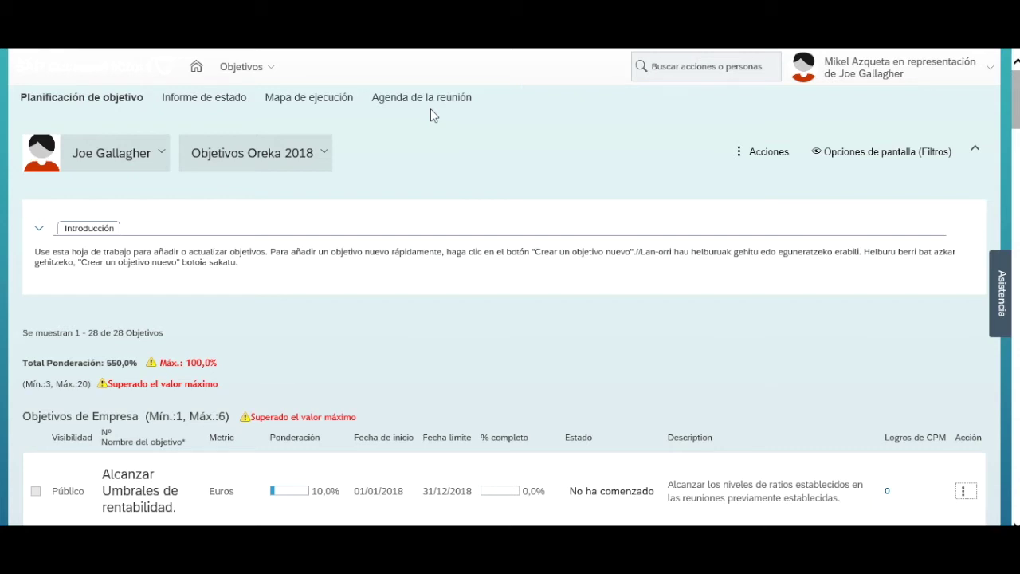
Switch the proxy session to the employee in the ADMINISTRACION department.
click(880, 88)
click(879, 110)
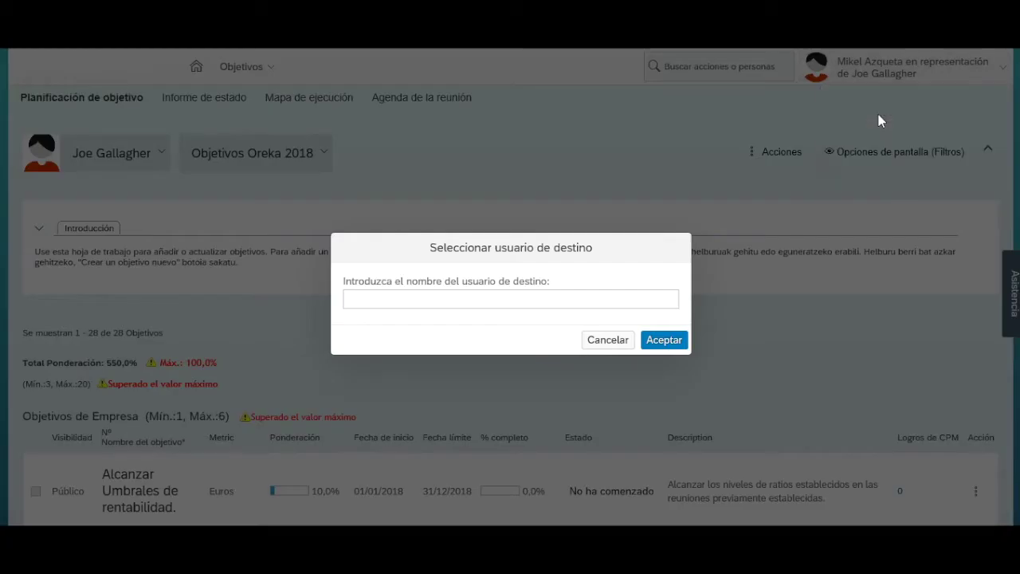
text(MARTA)
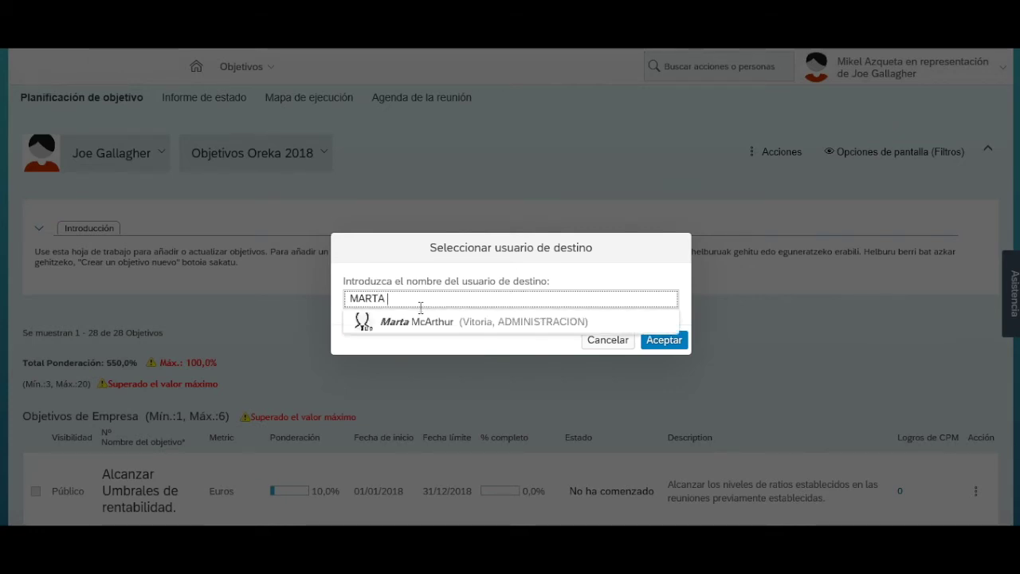
click(421, 320)
click(682, 342)
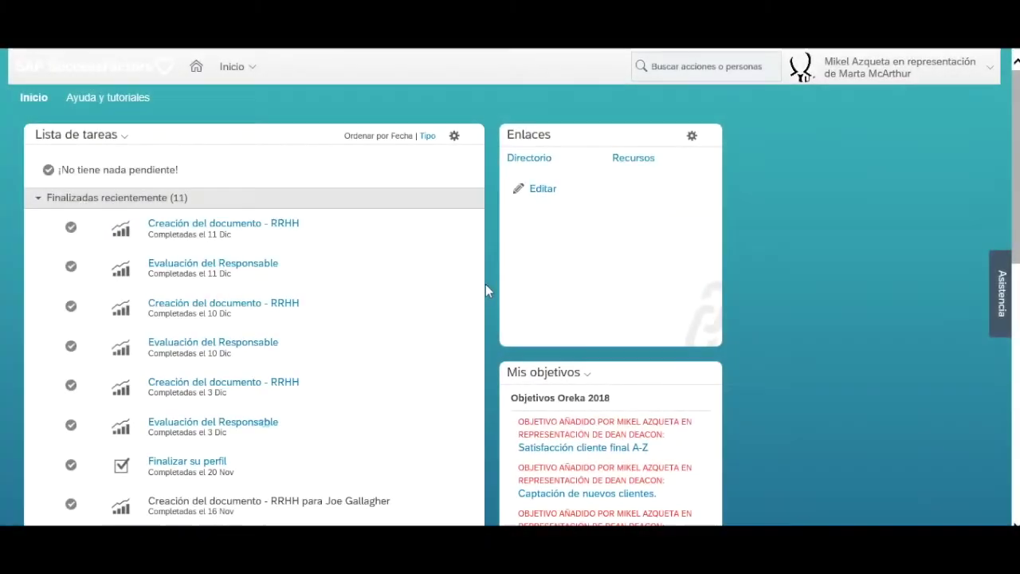
Start Iniciar formularios from the administration favourites and choose the Gestión del desempeño template "Oreka V".
scroll(441, 290, down, 5)
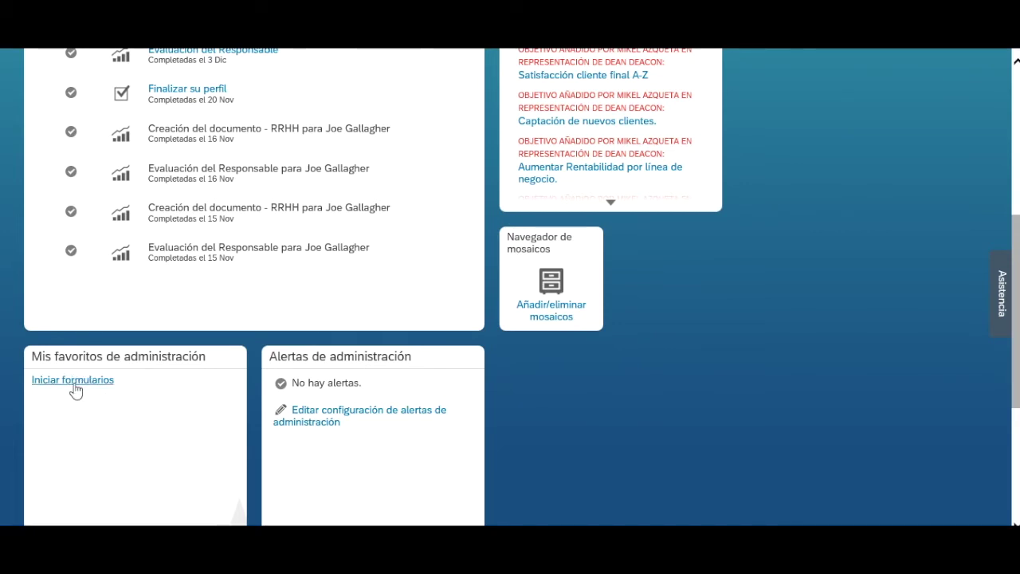
scroll(76, 379, up, 5)
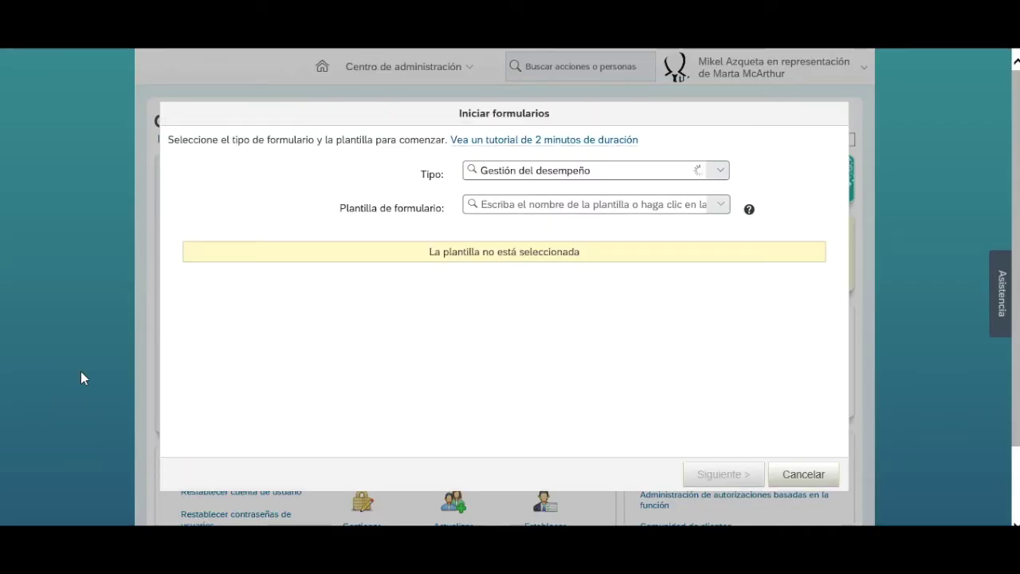
click(720, 209)
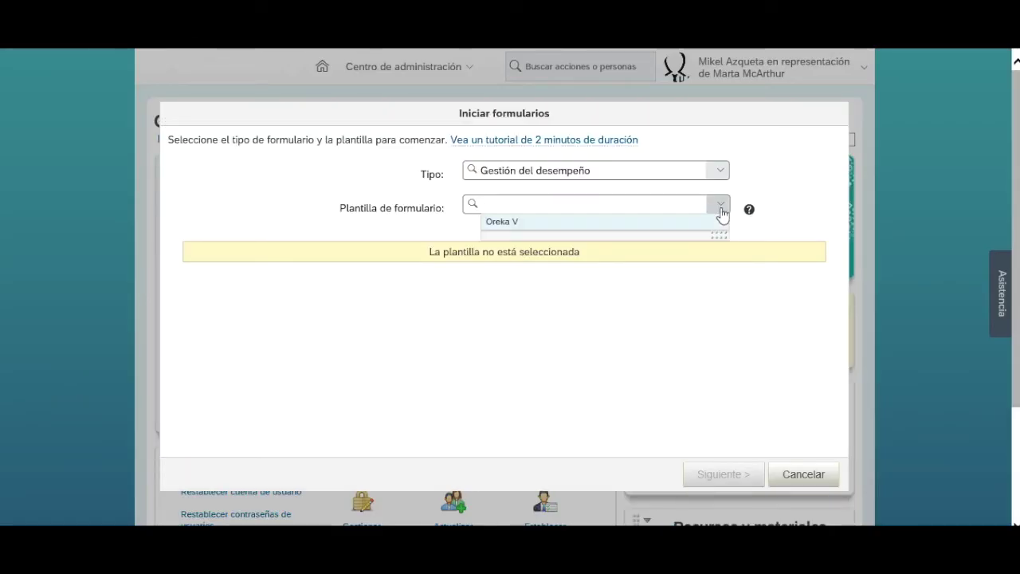
click(520, 222)
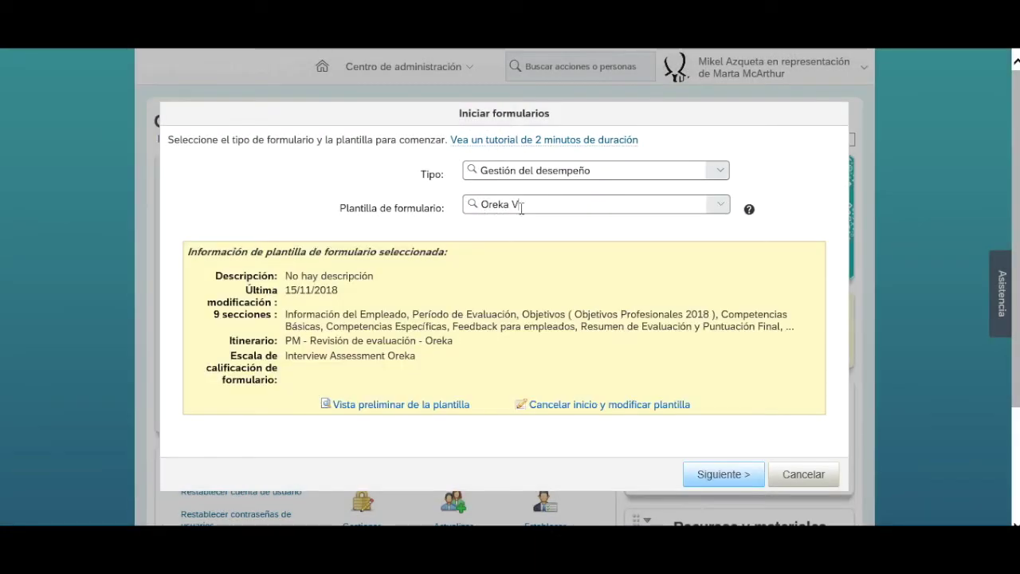
click(699, 473)
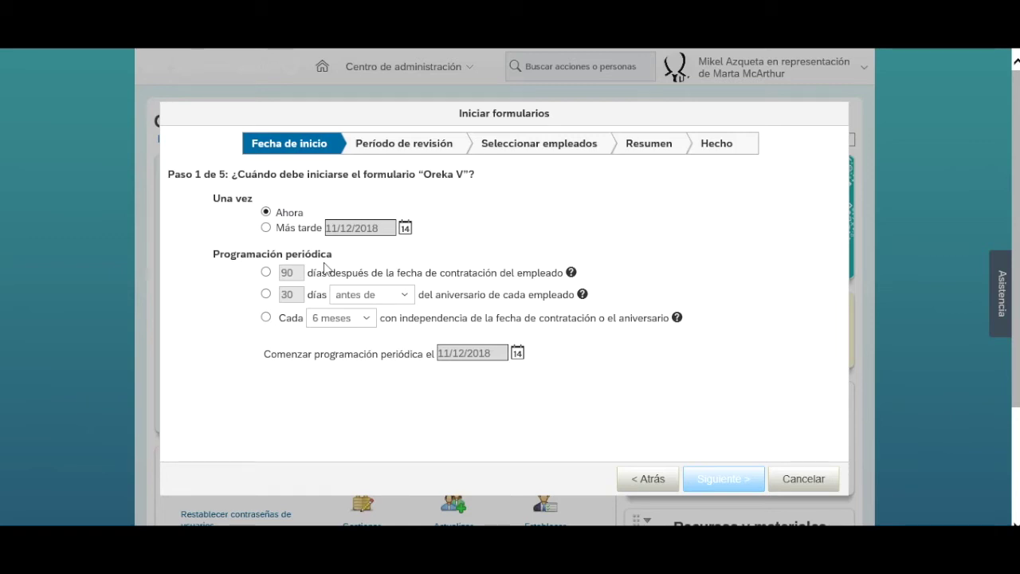
Accept an immediate one-time launch (Ahora) and the review period option "Fechas configuradas para el formulario".
click(725, 488)
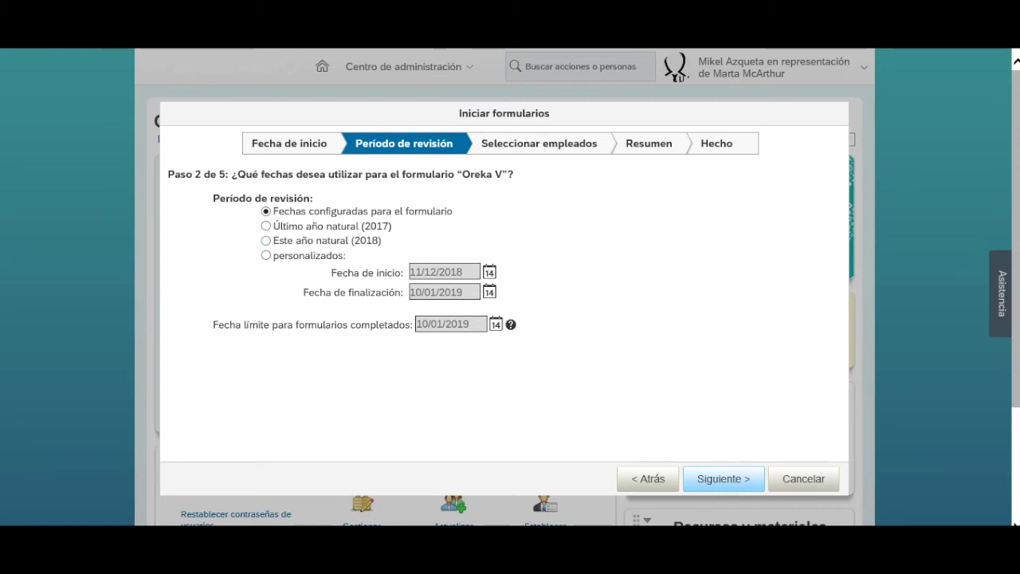
click(708, 488)
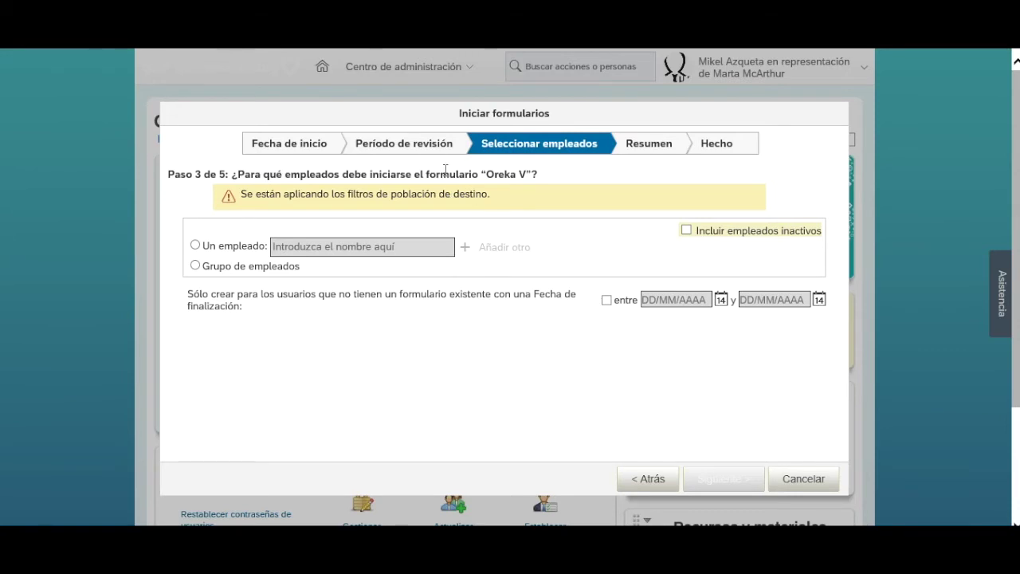
Select recipients by individual employee, add the two HCM employees for the form and continue to the launch summary.
click(196, 245)
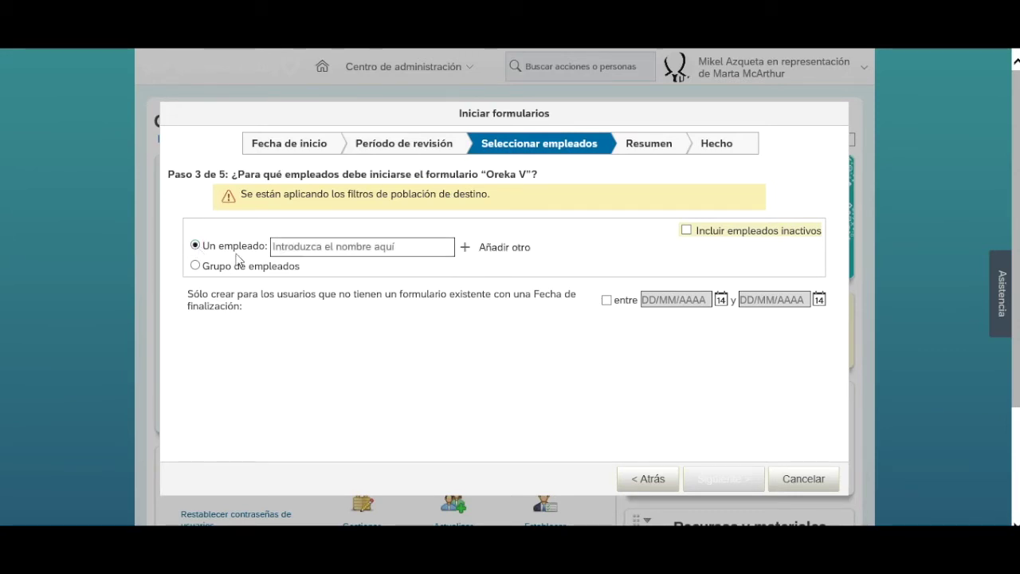
click(473, 254)
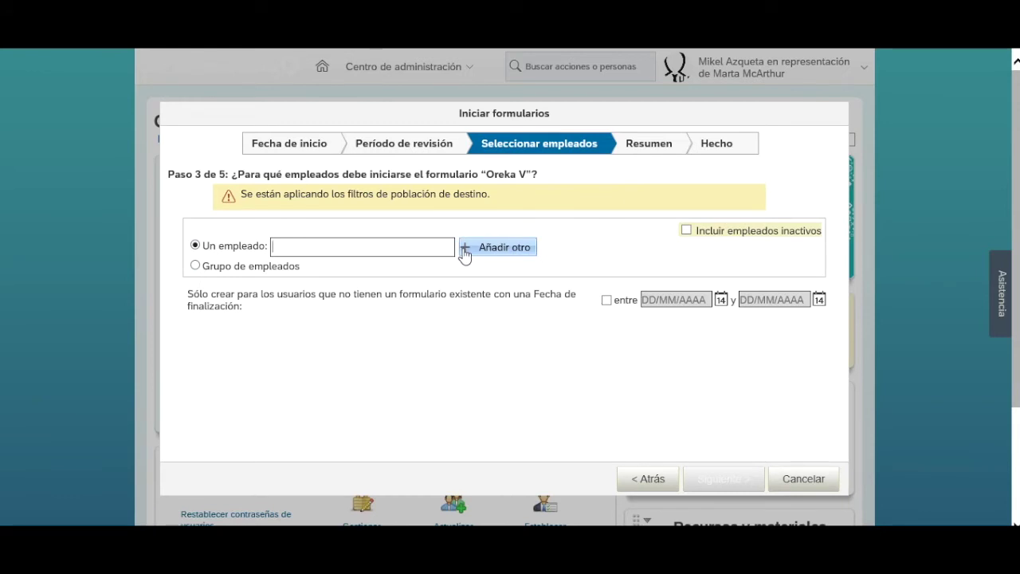
click(311, 267)
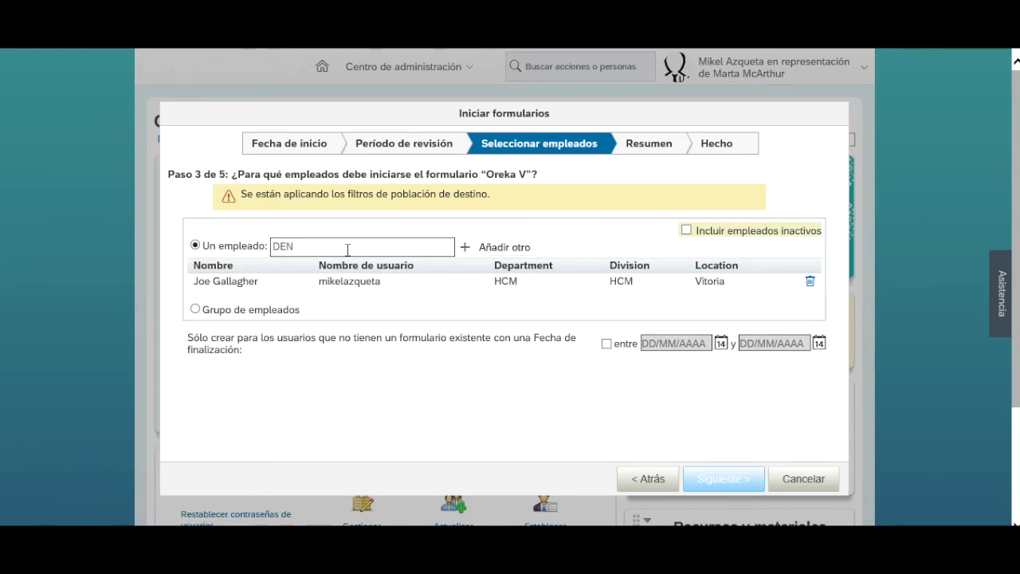
click(337, 267)
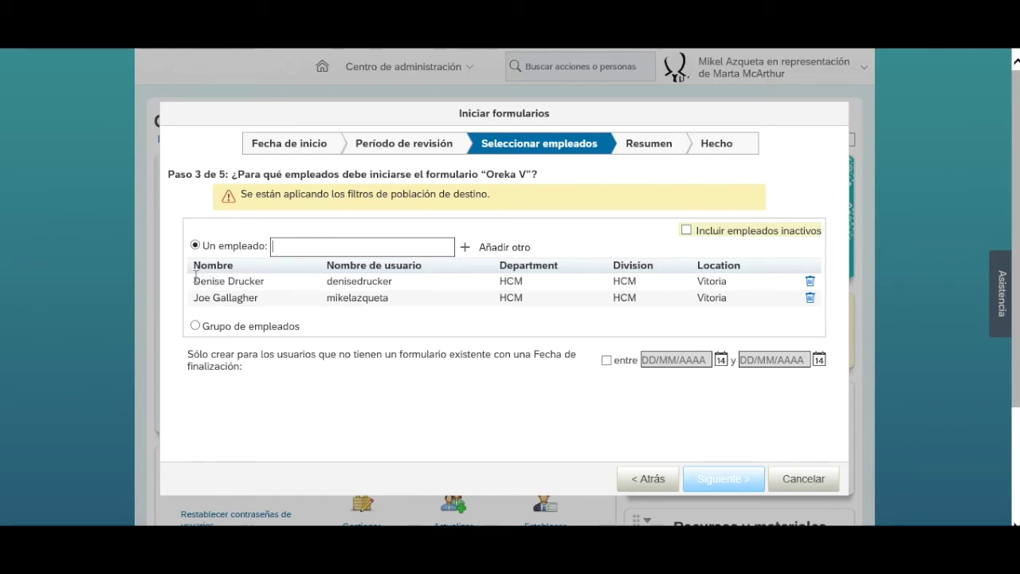
click(712, 481)
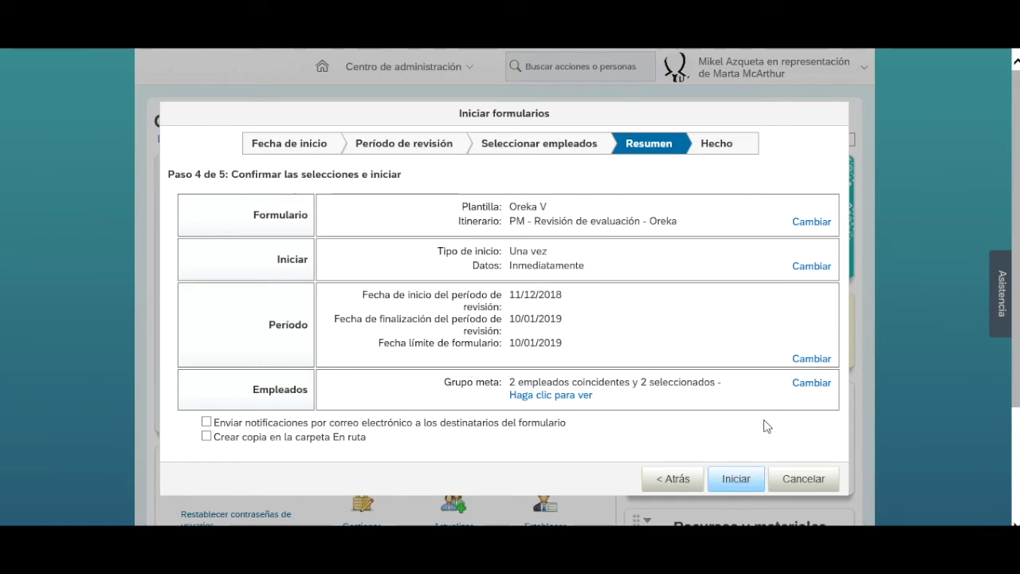
Launch the Oreka V forms, accept the confirmation, close the wizard and return to the home page.
click(734, 481)
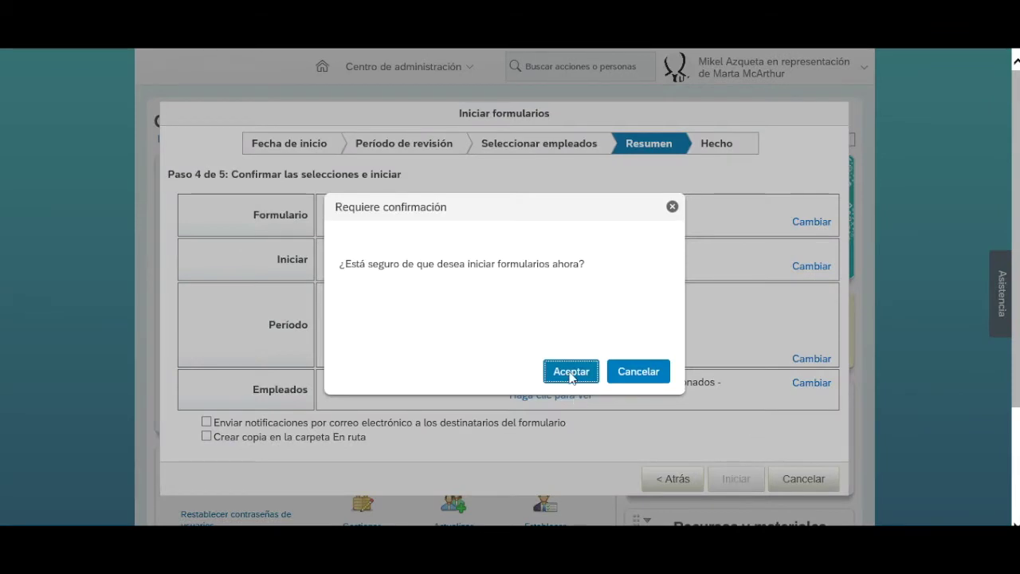
click(570, 372)
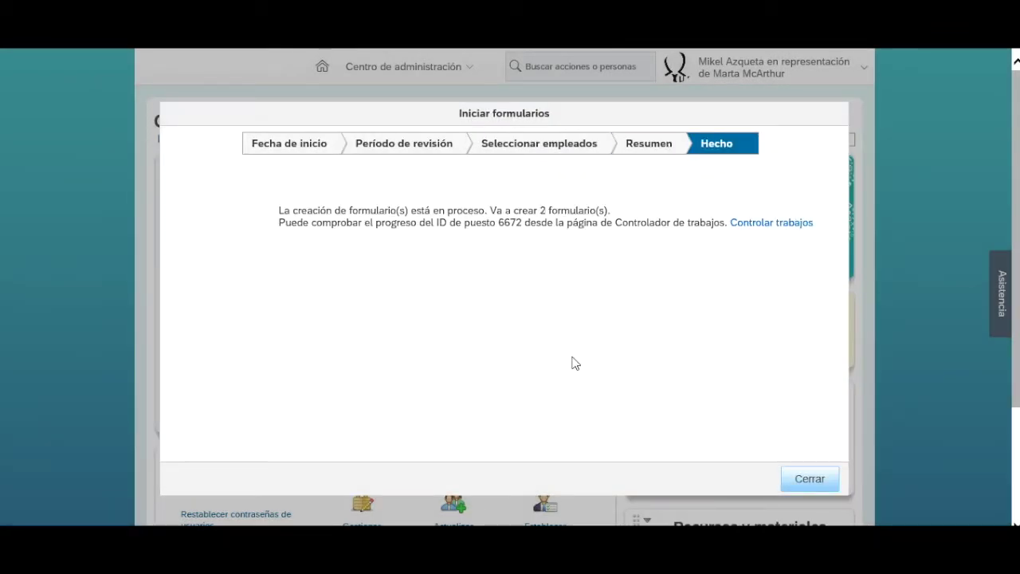
click(808, 478)
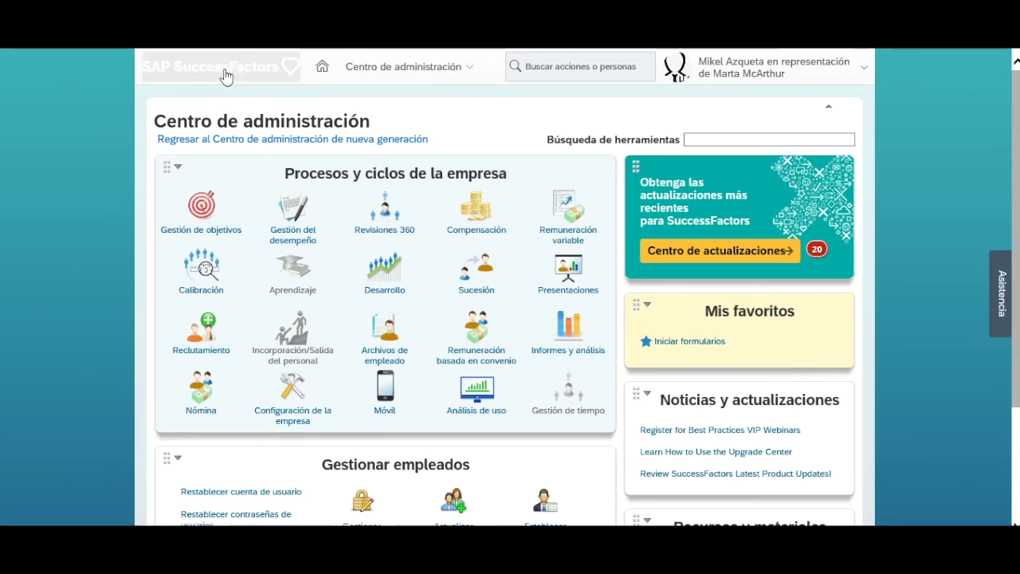
click(483, 234)
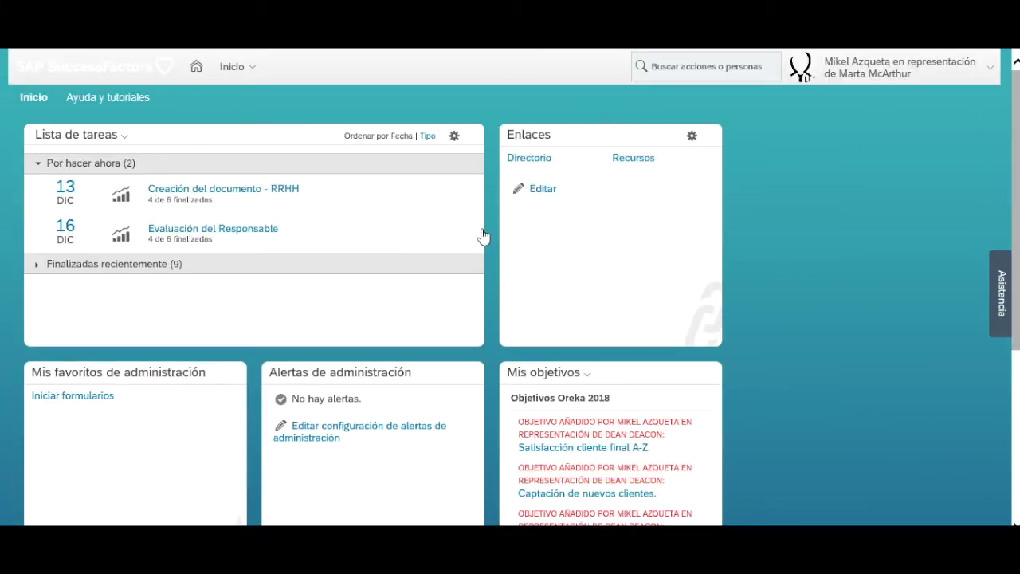
click(244, 69)
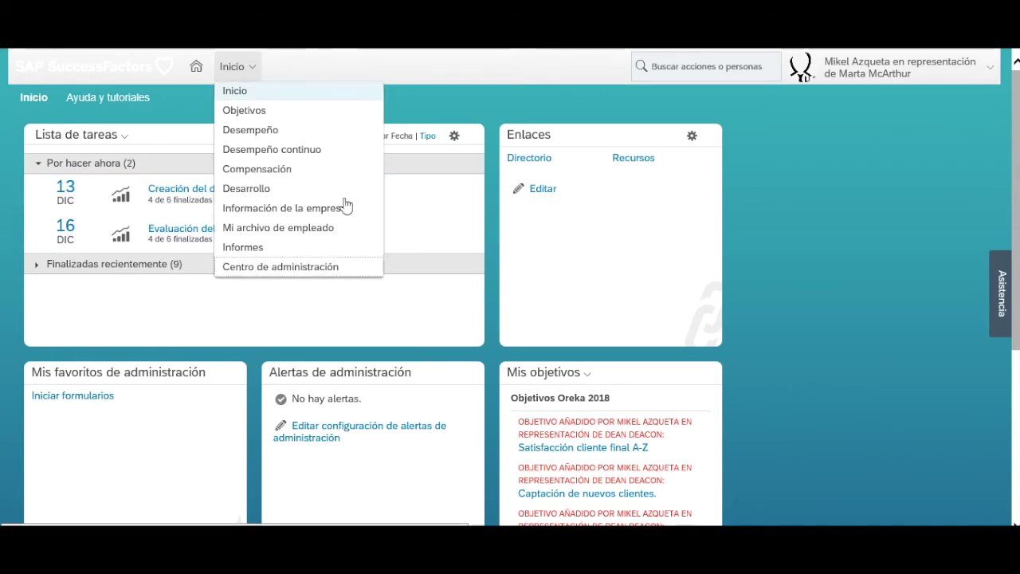
click(430, 108)
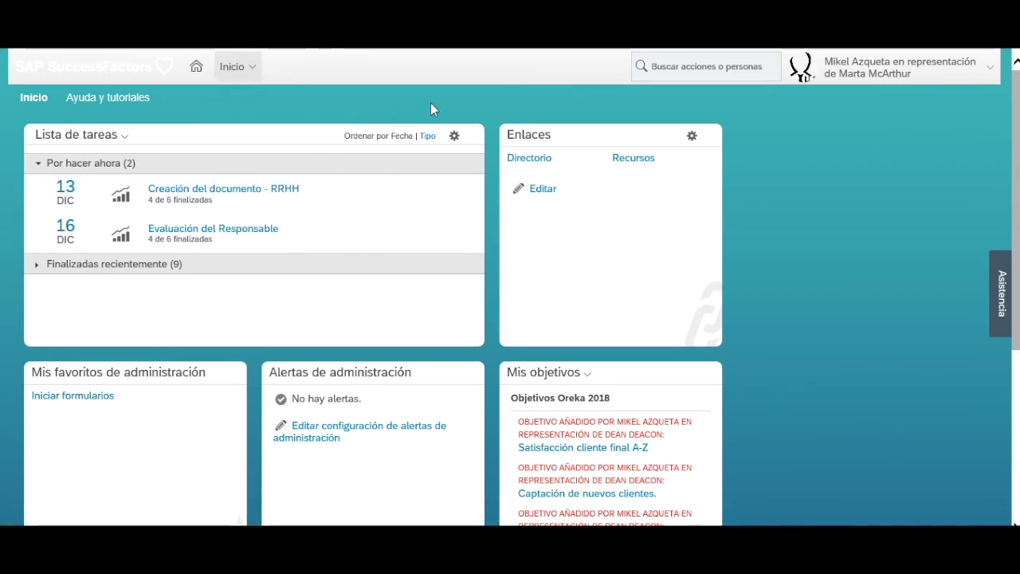
click(246, 74)
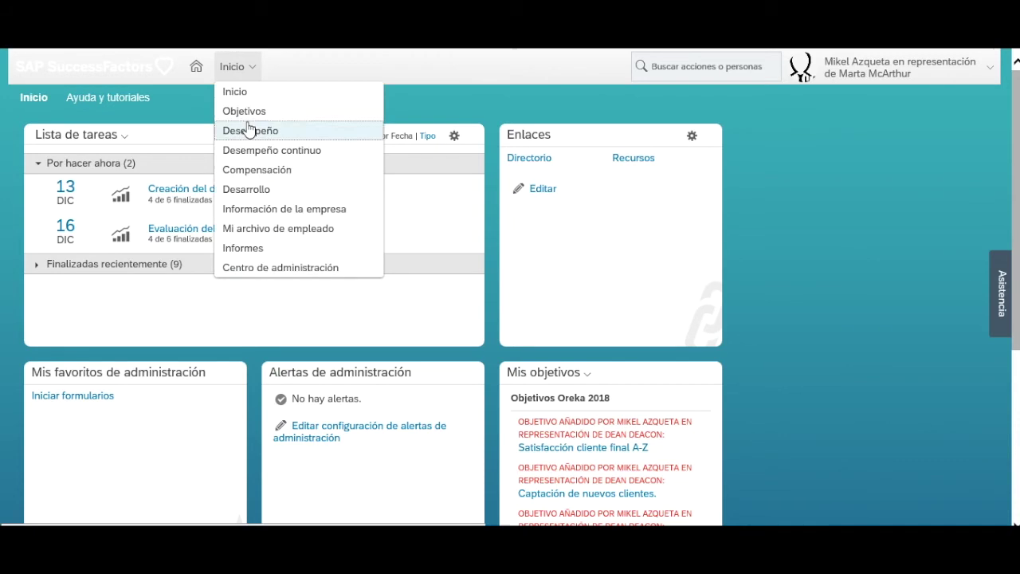
click(439, 120)
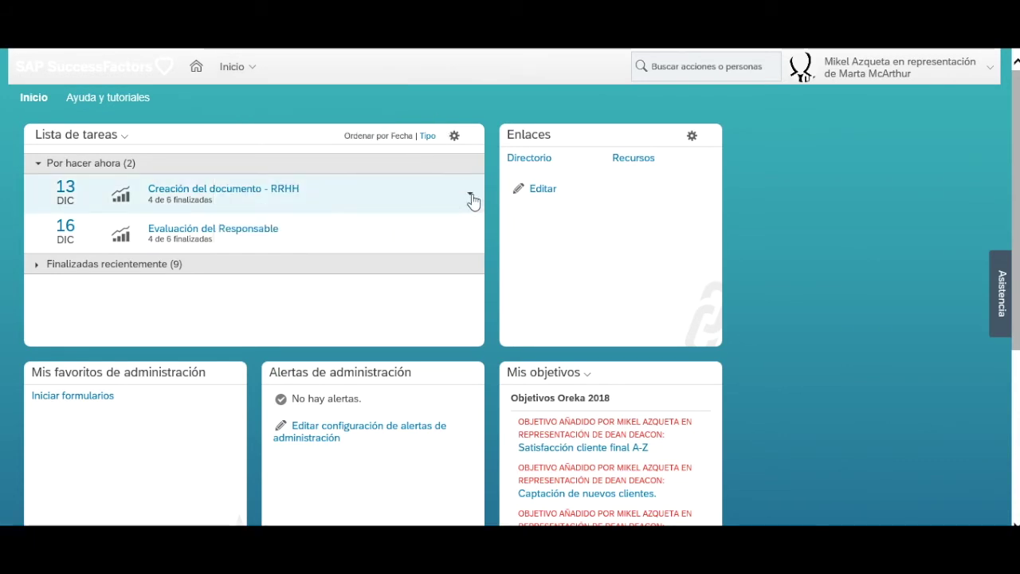
Open the first employee's form from the "Creación del documento - RRHH" task and review the stages of its Itinerario.
click(471, 196)
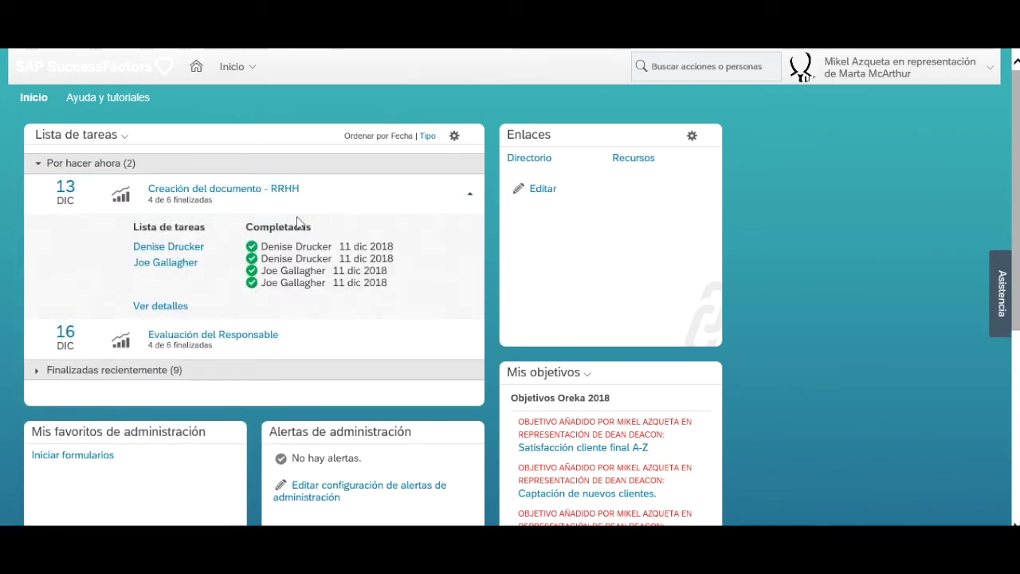
click(153, 257)
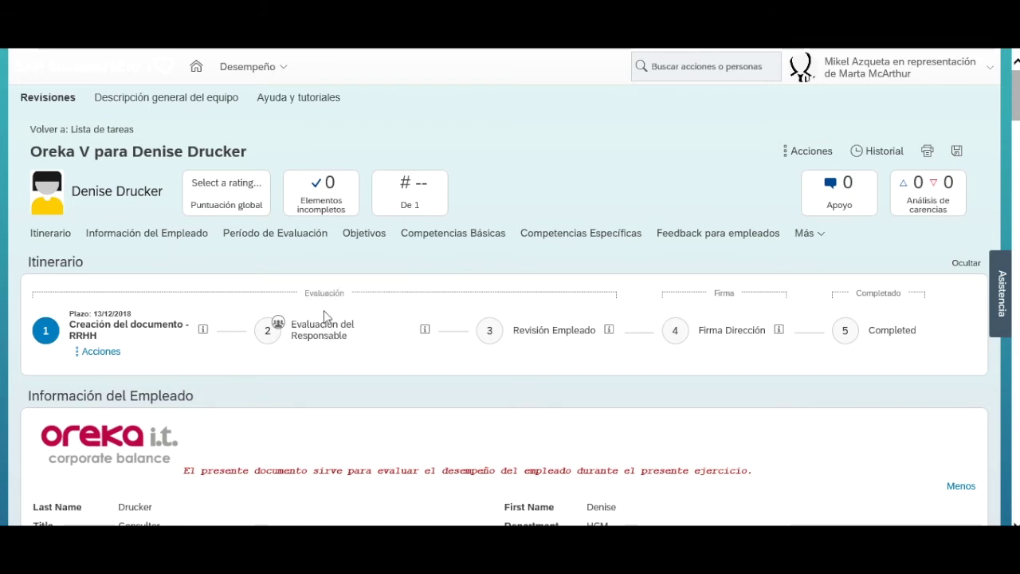
scroll(327, 319, down, 2)
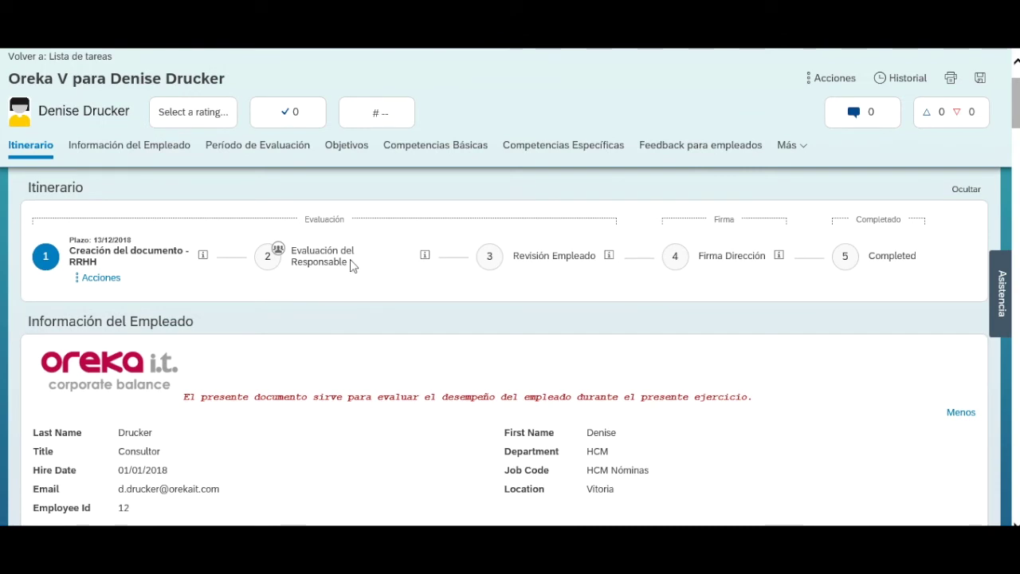
scroll(288, 272, up, 1)
scroll(288, 272, up, 1)
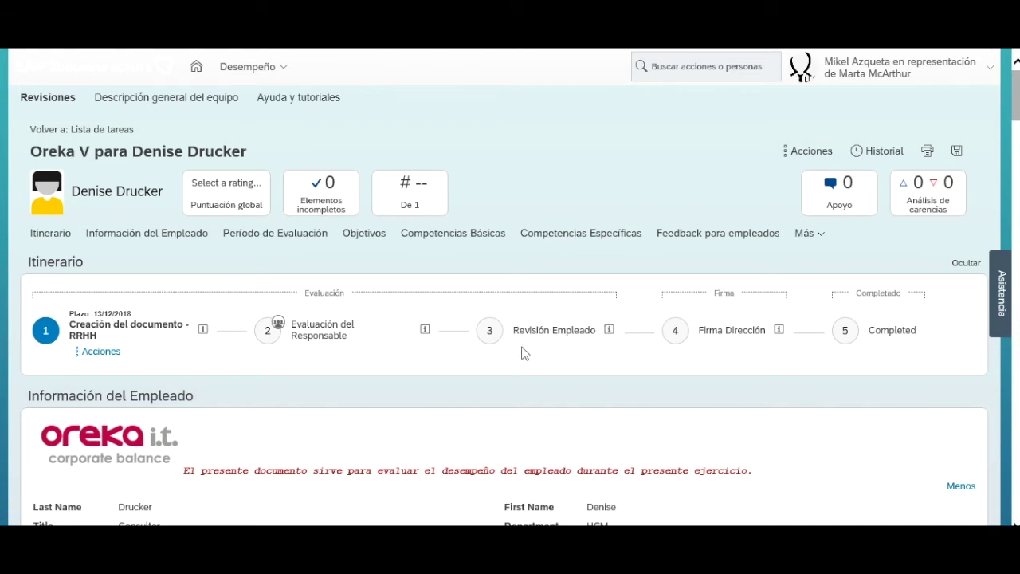
scroll(646, 367, down, 1)
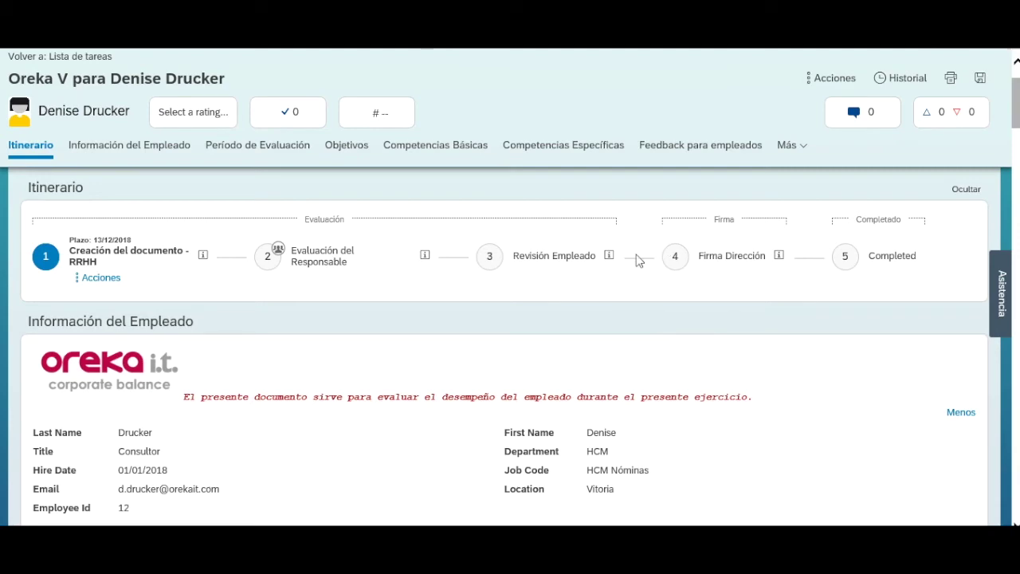
scroll(417, 283, down, 2)
scroll(412, 269, up, 1)
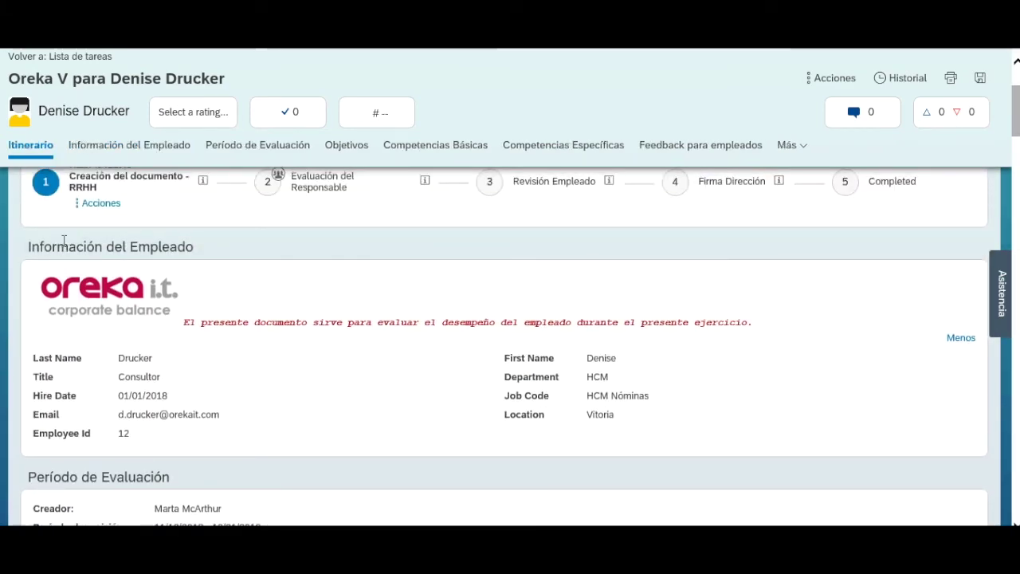
scroll(206, 237, up, 1)
Review the Información del Empleado and Período de Evaluación sections of the form.
scroll(207, 242, down, 2)
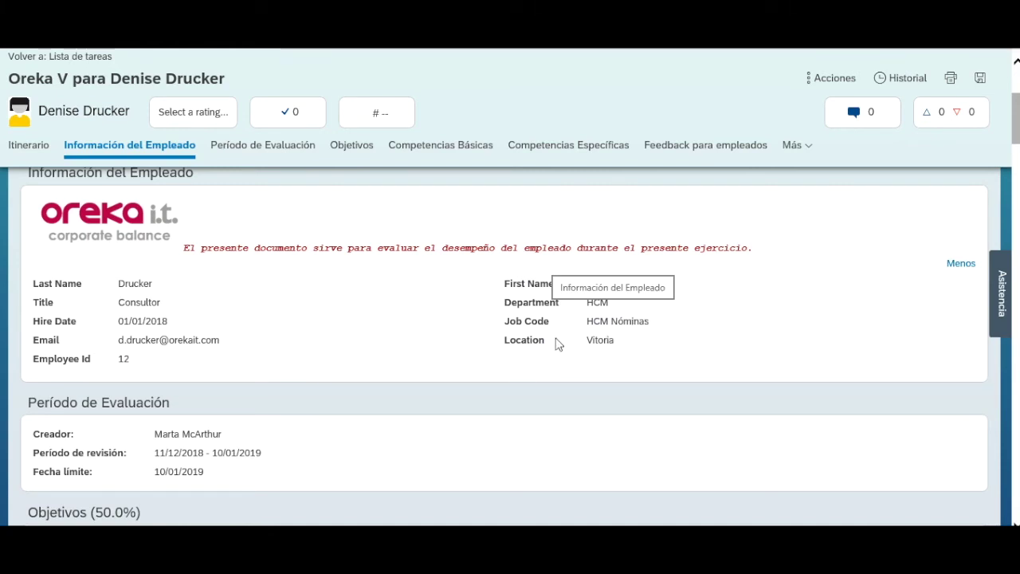
scroll(153, 341, down, 3)
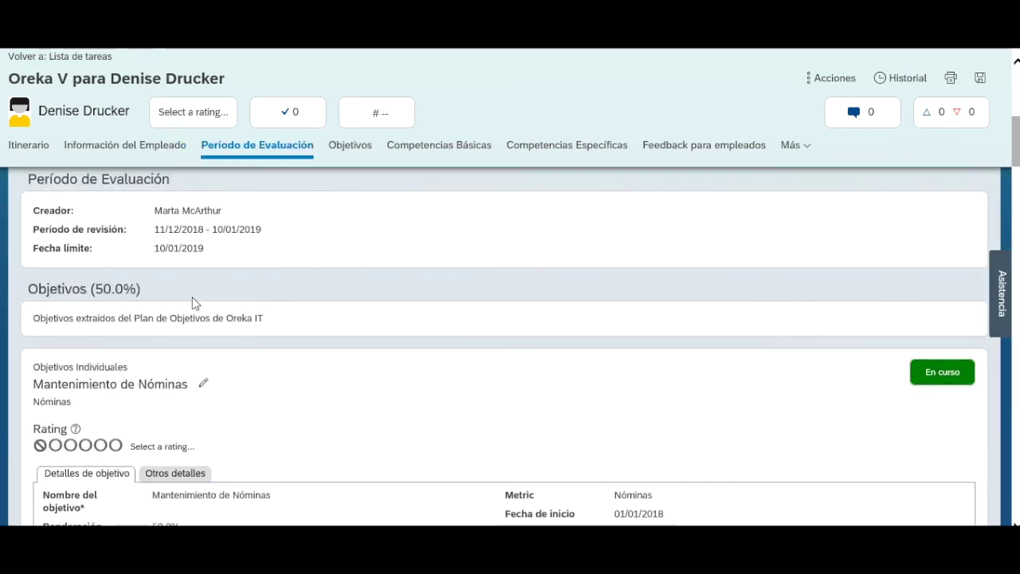
scroll(162, 233, up, 3)
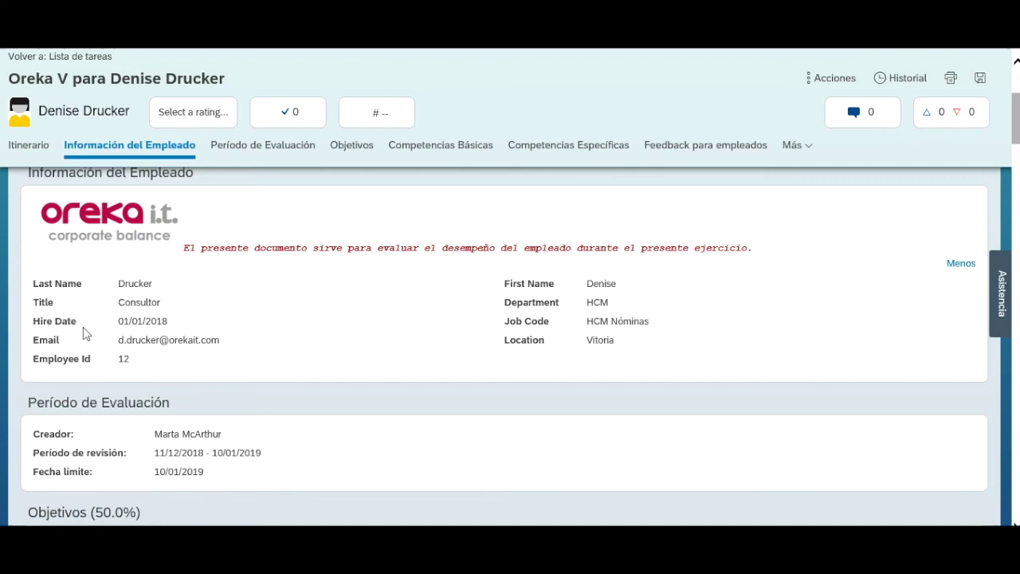
scroll(82, 334, down, 1)
scroll(76, 332, down, 1)
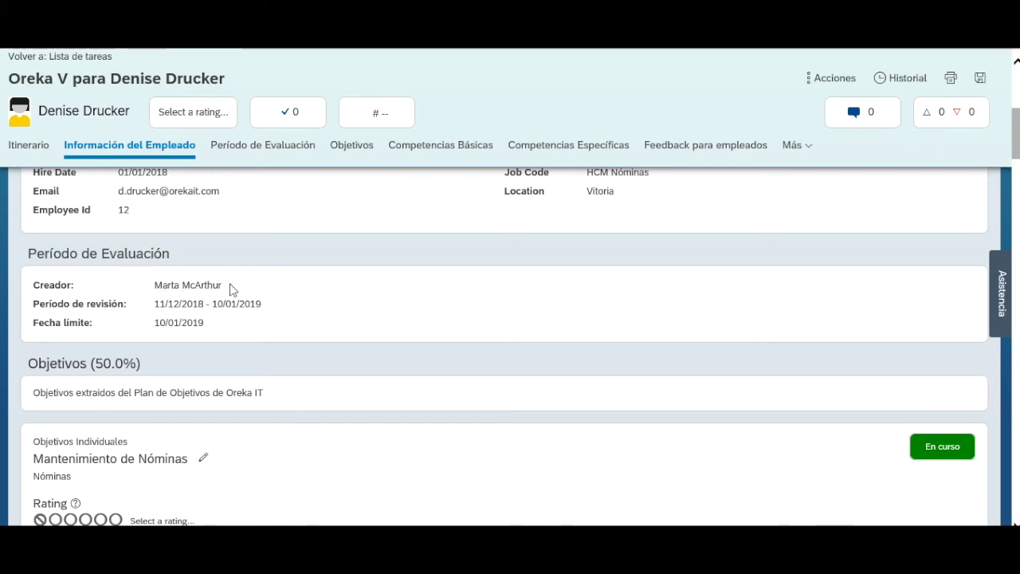
scroll(228, 292, down, 1)
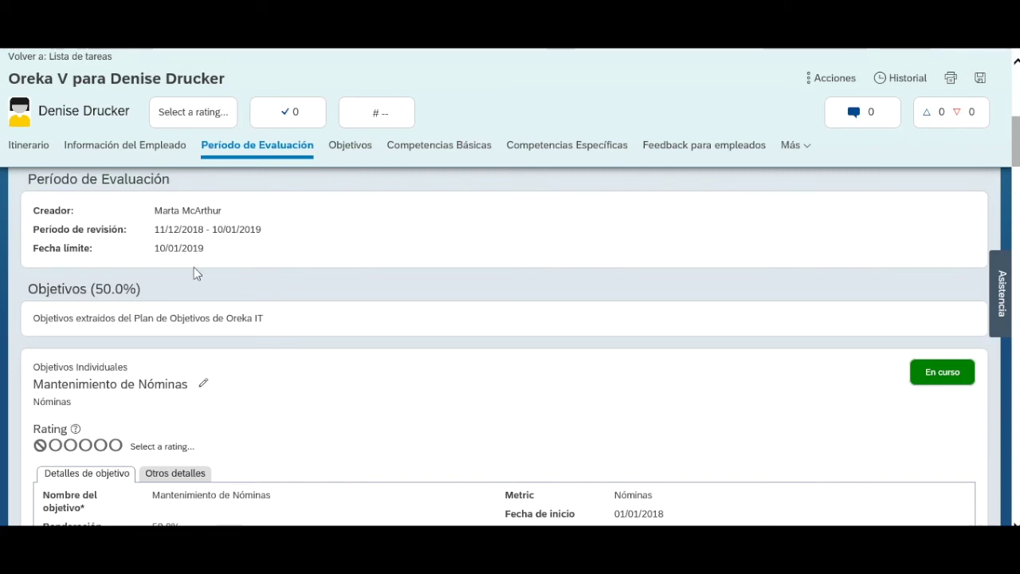
Go through the individual goals in the Objetivos section, including their ratings, details and overall comments area.
scroll(219, 258, down, 1)
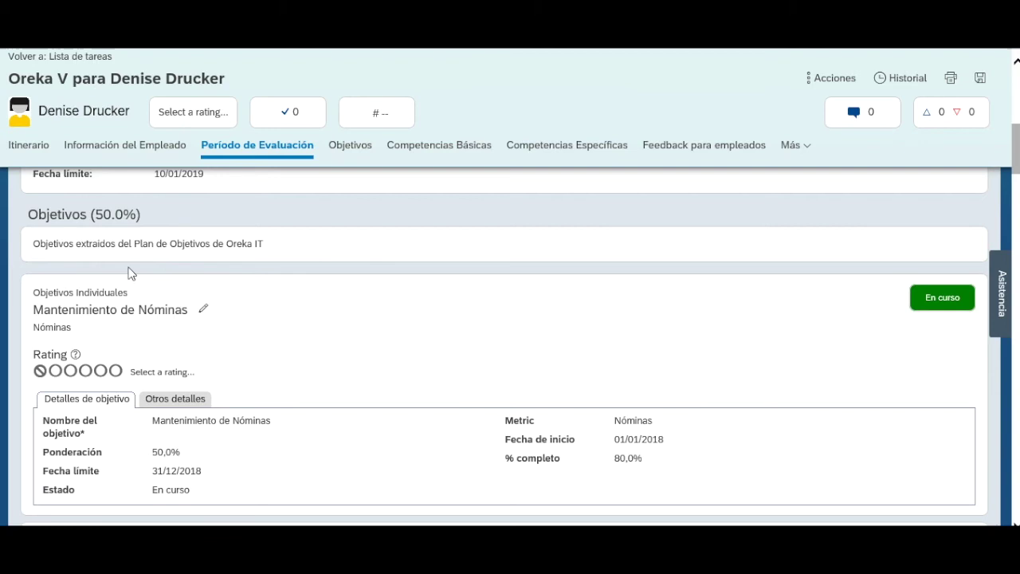
scroll(252, 256, down, 1)
scroll(239, 257, up, 1)
scroll(151, 228, down, 1)
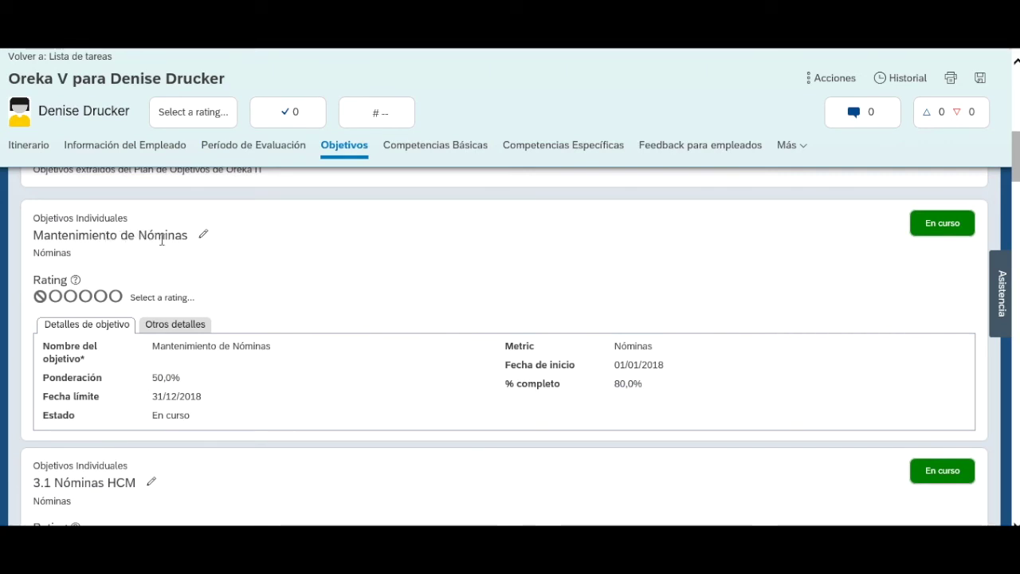
click(129, 110)
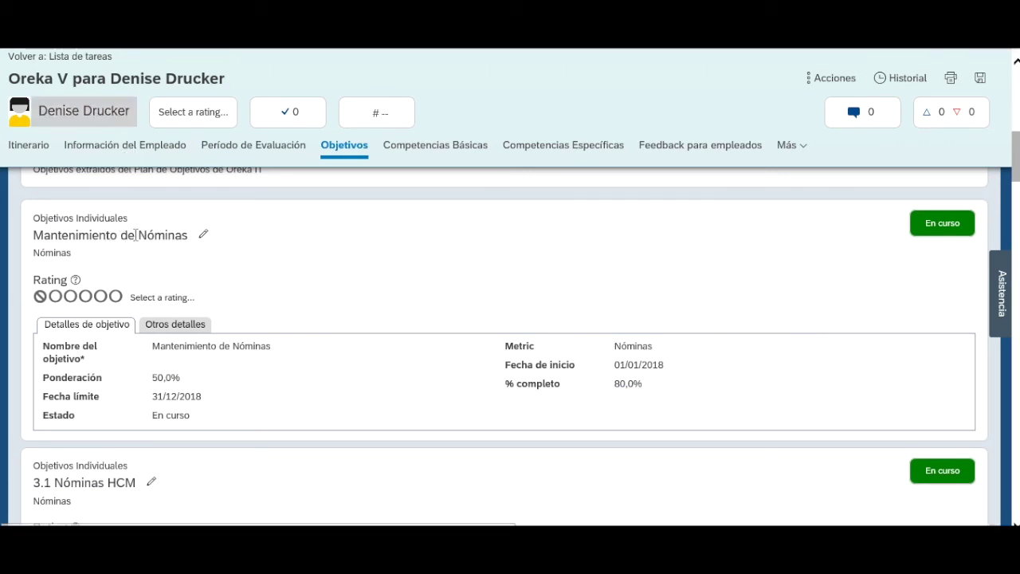
scroll(112, 287, down, 1)
scroll(111, 287, down, 6)
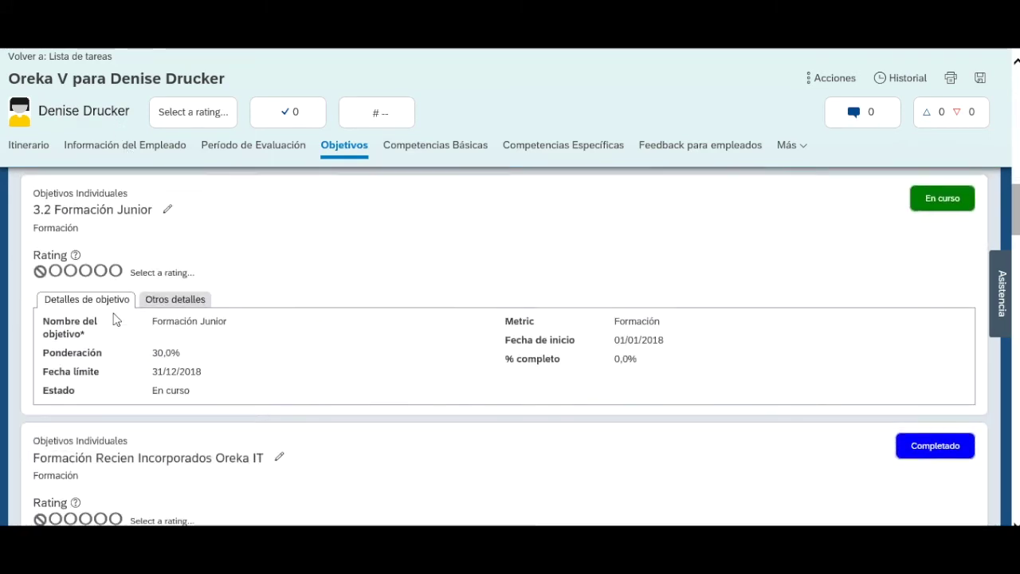
scroll(113, 318, down, 2)
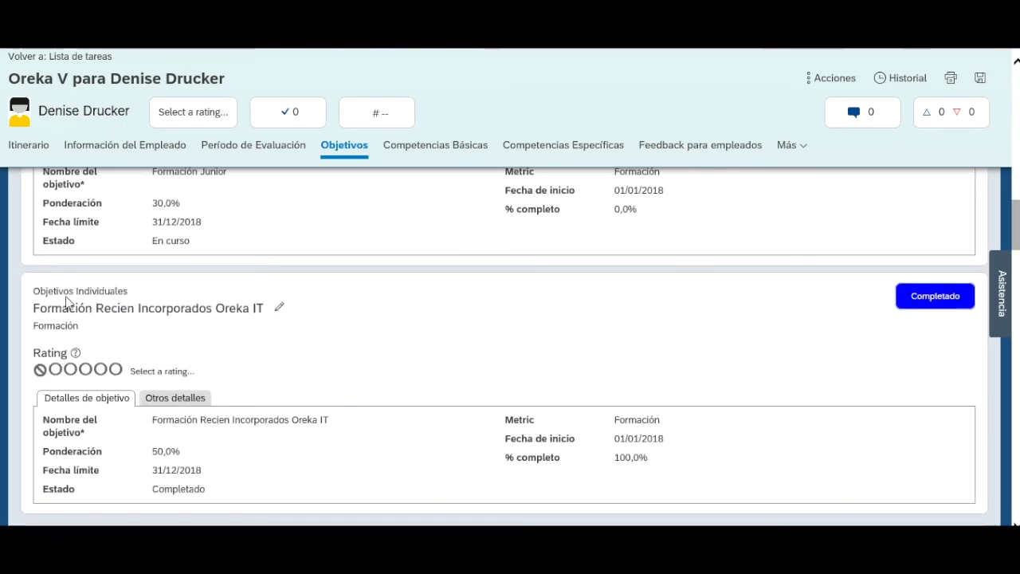
scroll(67, 301, down, 5)
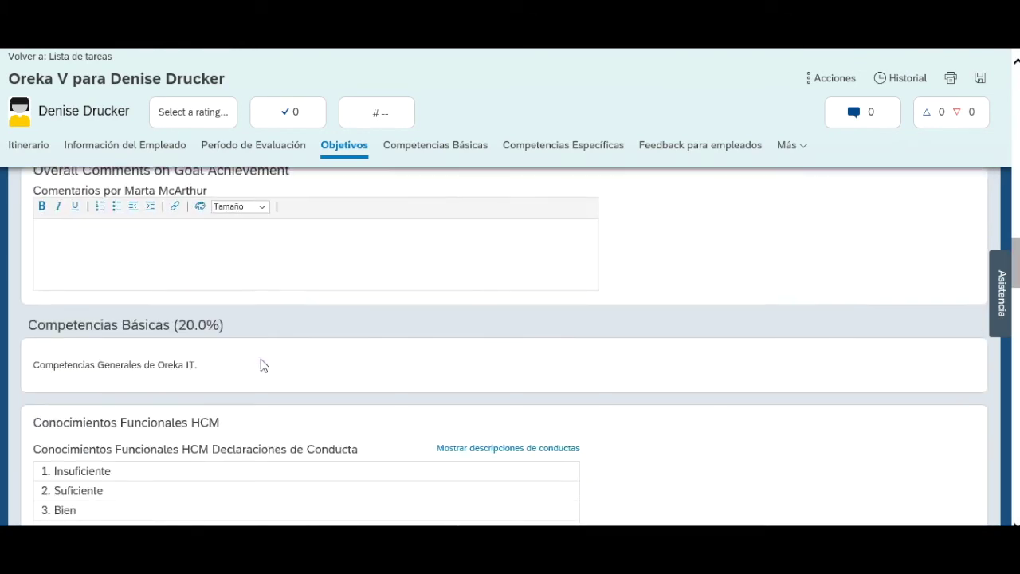
Show the behaviour descriptions of the Inglés competency under Competencias Básicas and read its levels from Insuficiente to Excelente.
scroll(264, 365, down, 3)
scroll(257, 355, up, 1)
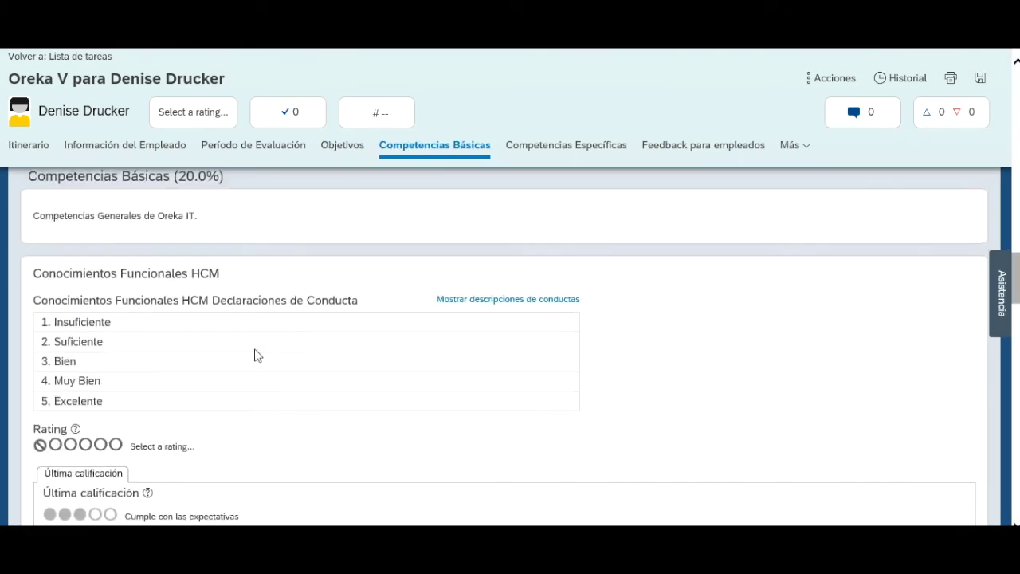
scroll(134, 277, down, 4)
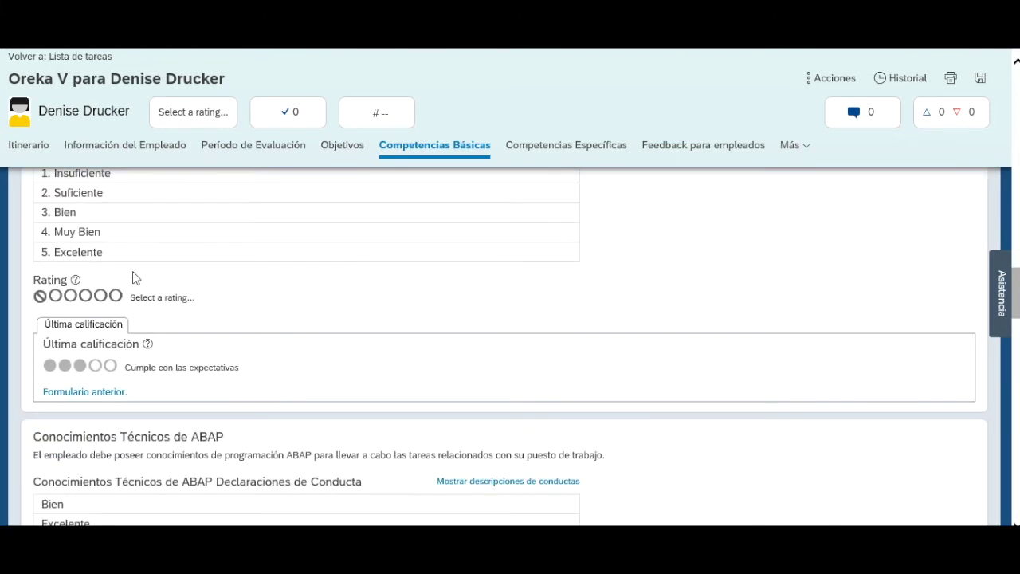
scroll(134, 277, down, 4)
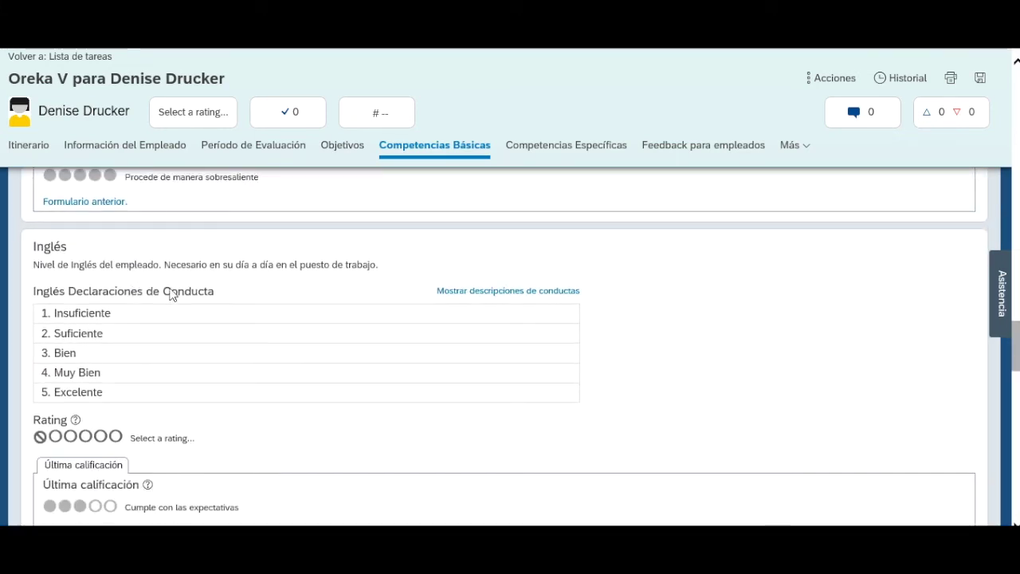
scroll(174, 289, down, 1)
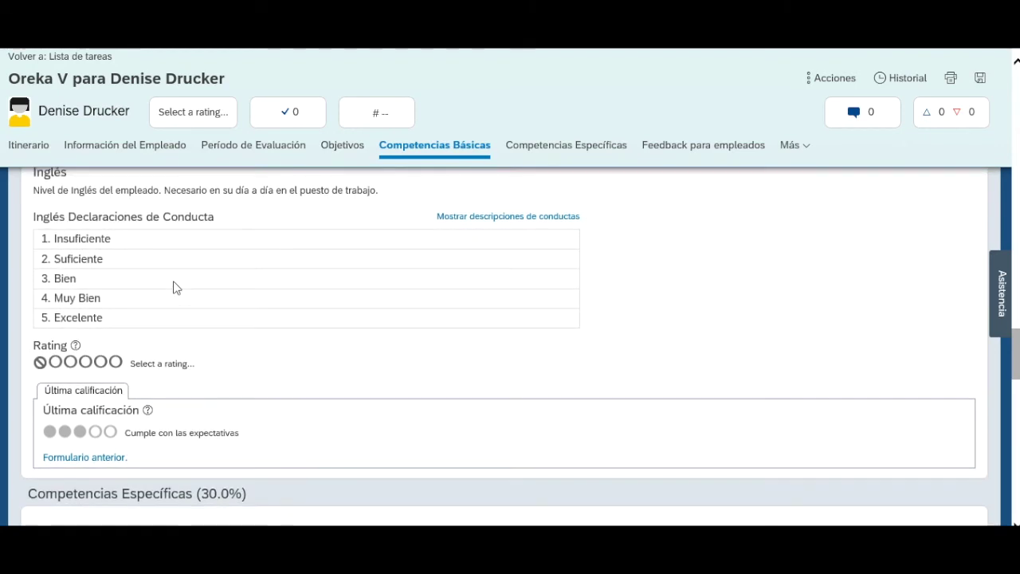
click(537, 220)
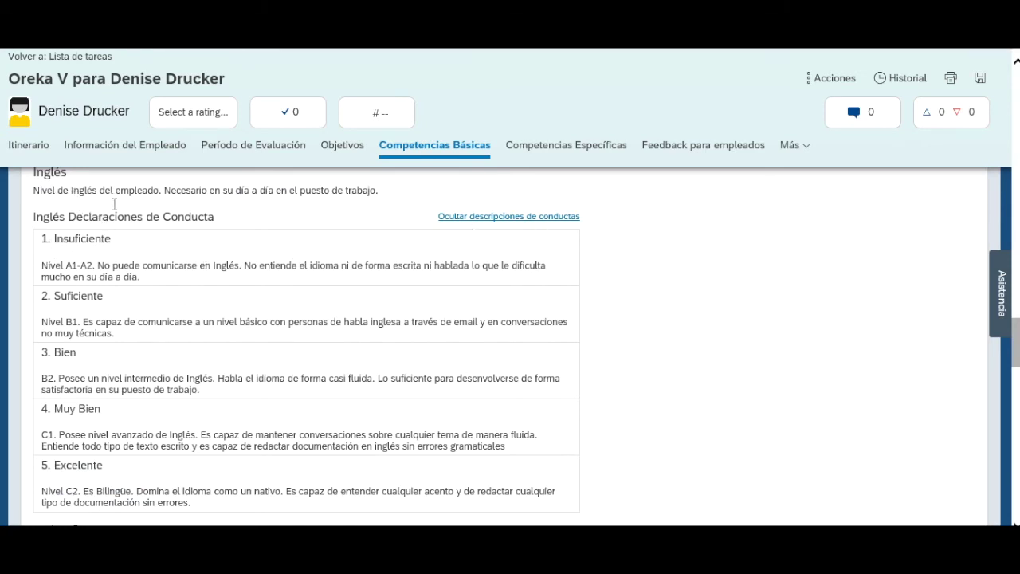
drag(42, 266, 99, 271)
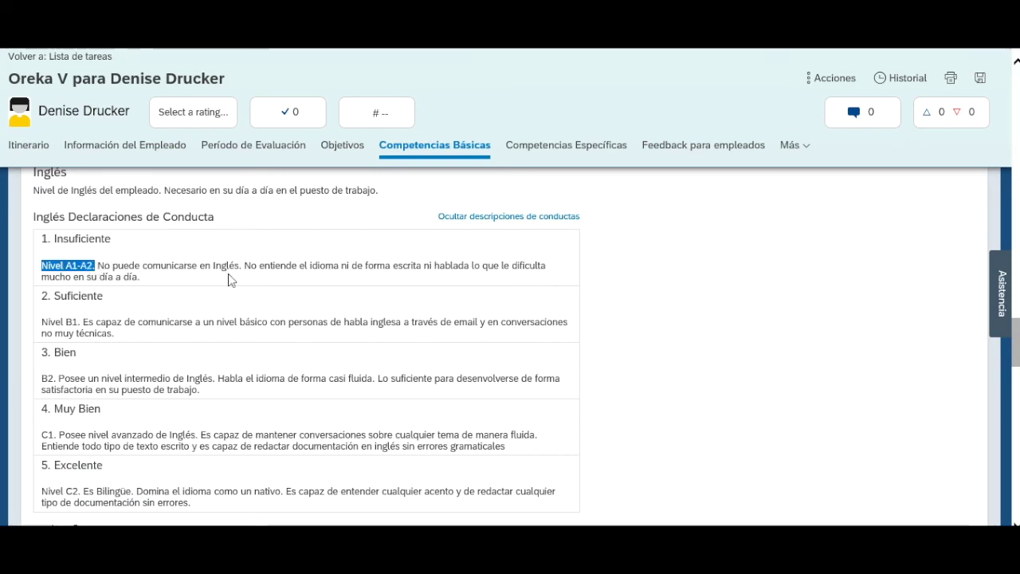
scroll(121, 359, down, 1)
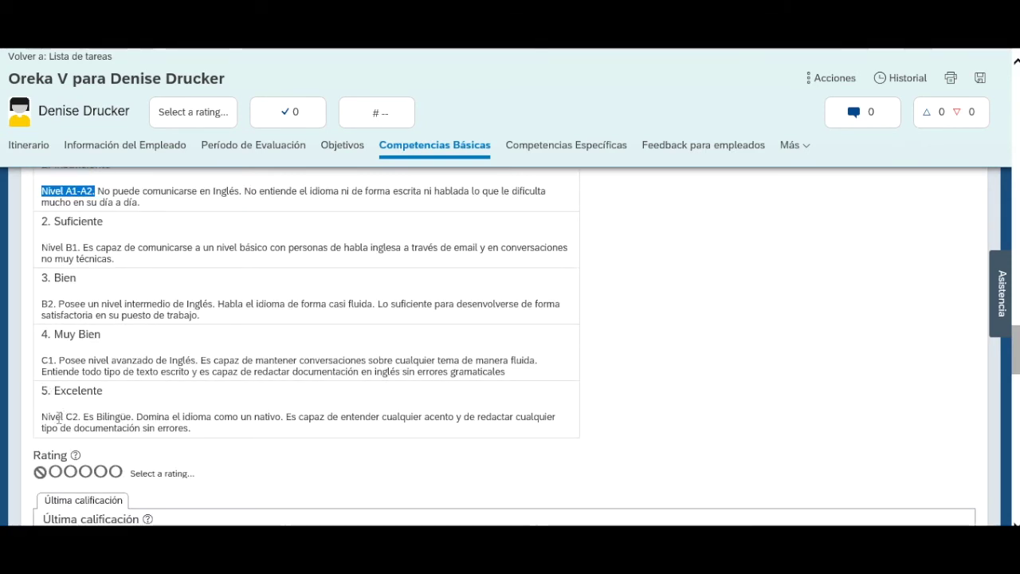
Show the behaviour descriptions of the Conocimientos Técnicos de ABAP competency and read its levels.
scroll(221, 402, up, 5)
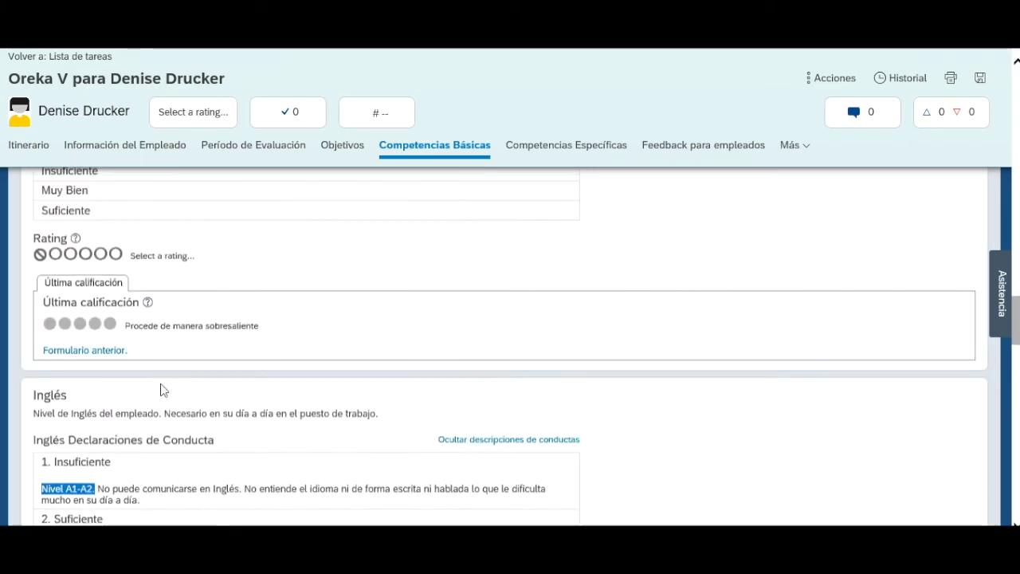
scroll(295, 399, up, 2)
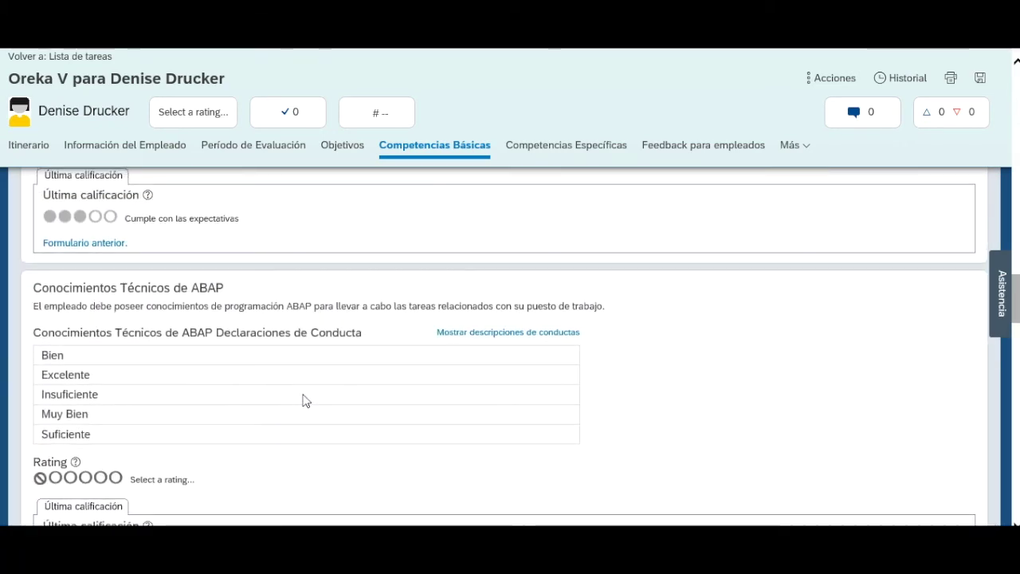
click(535, 338)
scroll(279, 321, down, 1)
scroll(279, 322, down, 5)
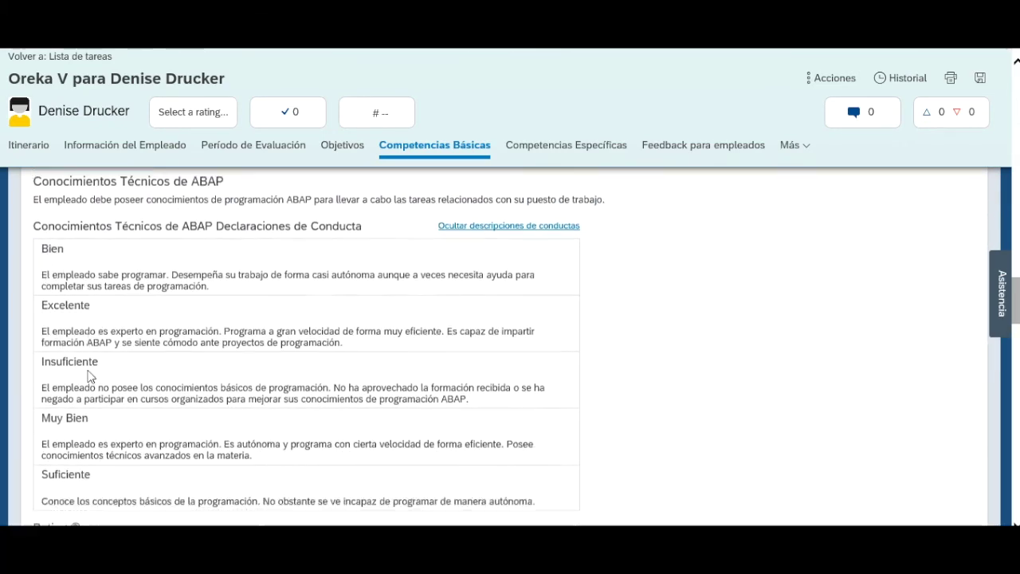
Compare the order of the Conocimientos Técnicos de ABAP behaviour levels with those of the Inglés competency.
scroll(204, 415, up, 7)
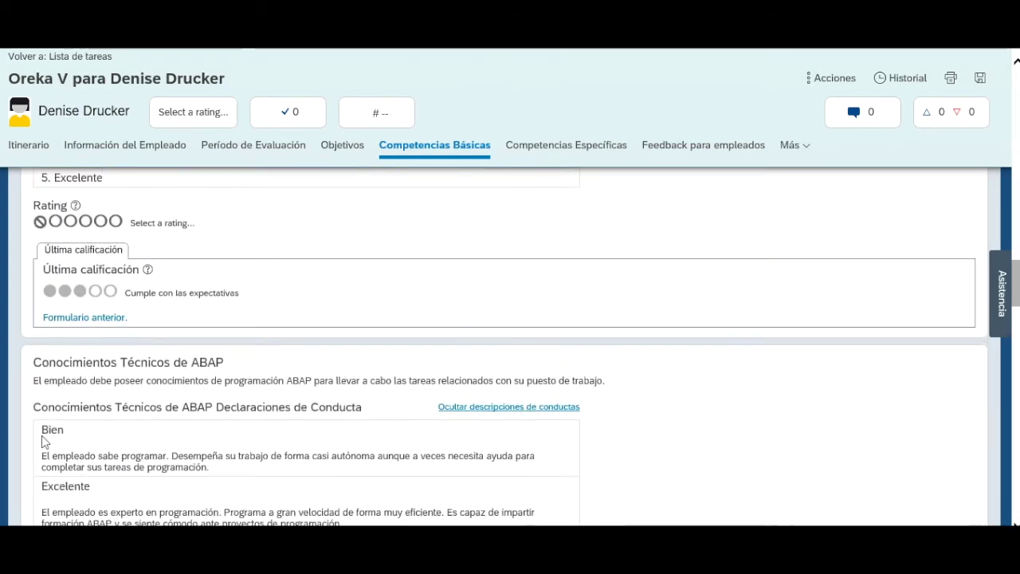
scroll(45, 440, down, 1)
scroll(139, 415, down, 8)
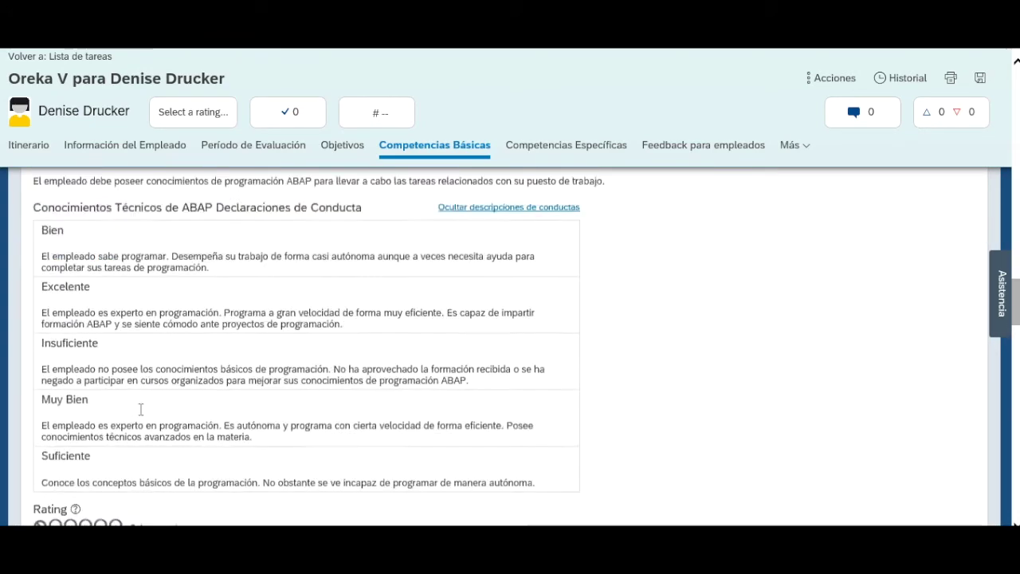
scroll(138, 413, down, 5)
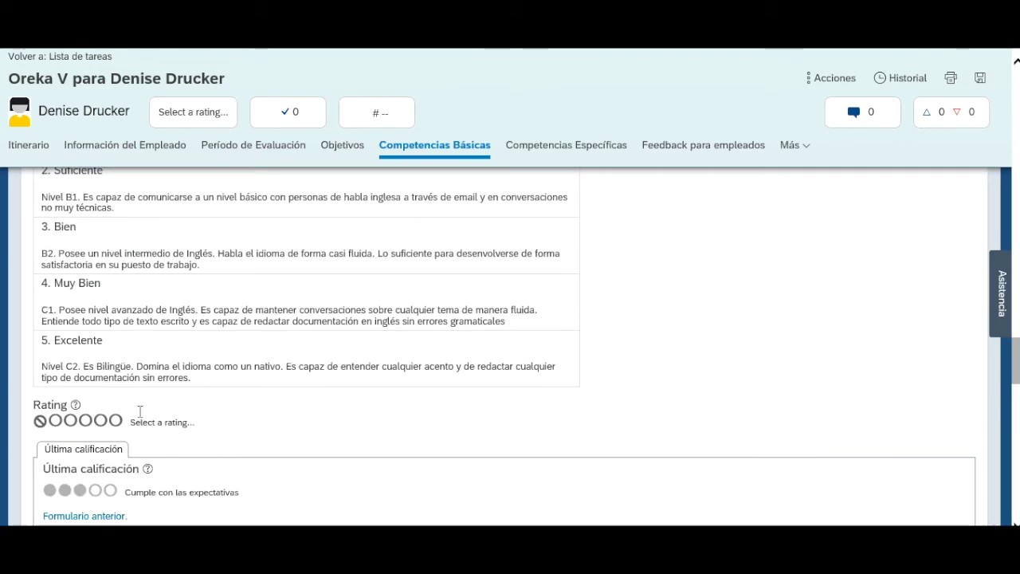
Review the Conocimientos Nóminas y Seguros Sociales competency under Competencias Específicas, including its levels, last rating and the highest rating option.
scroll(138, 411, down, 1)
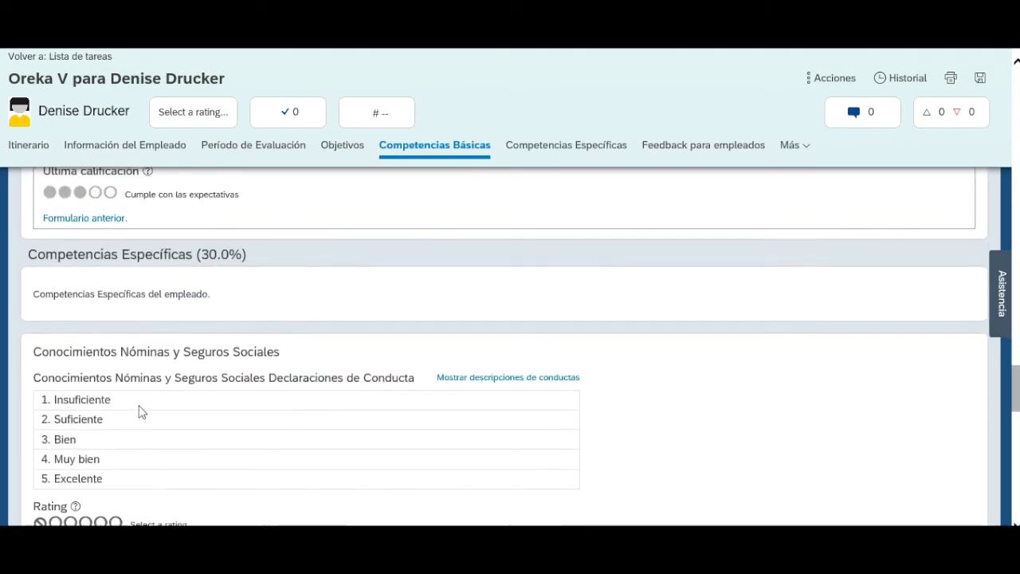
scroll(142, 410, down, 1)
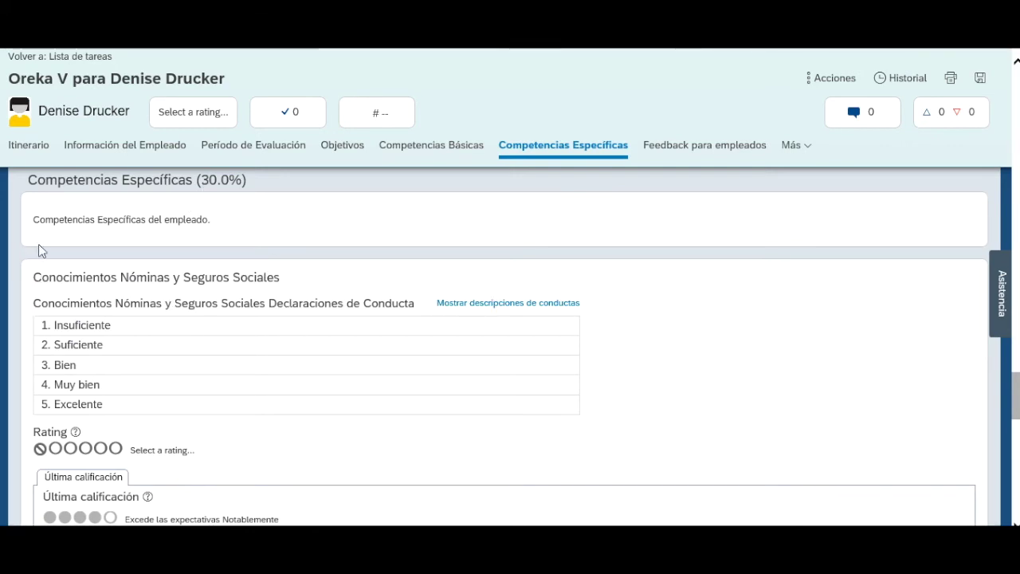
scroll(141, 300, down, 1)
scroll(142, 300, up, 1)
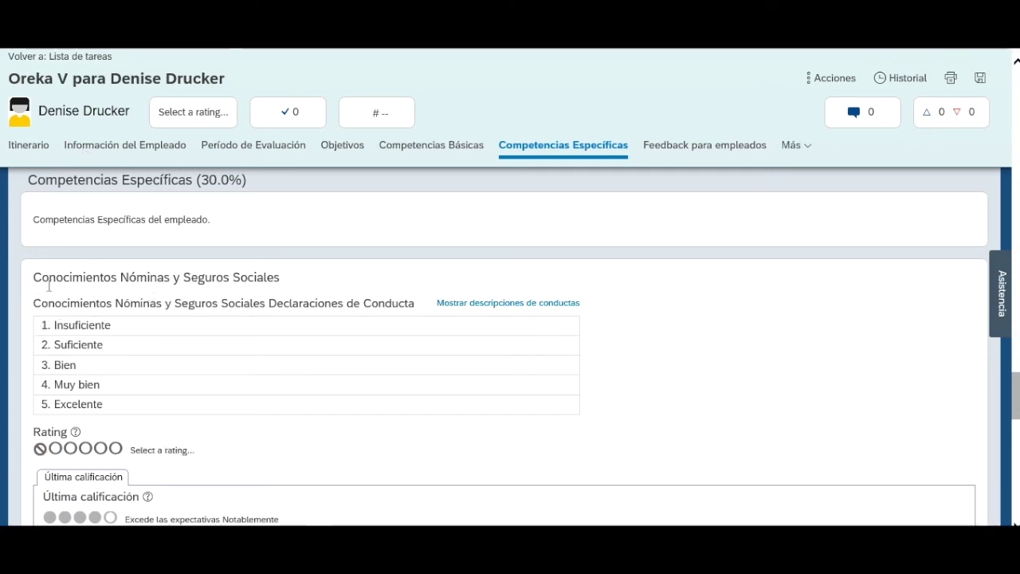
scroll(356, 324, down, 3)
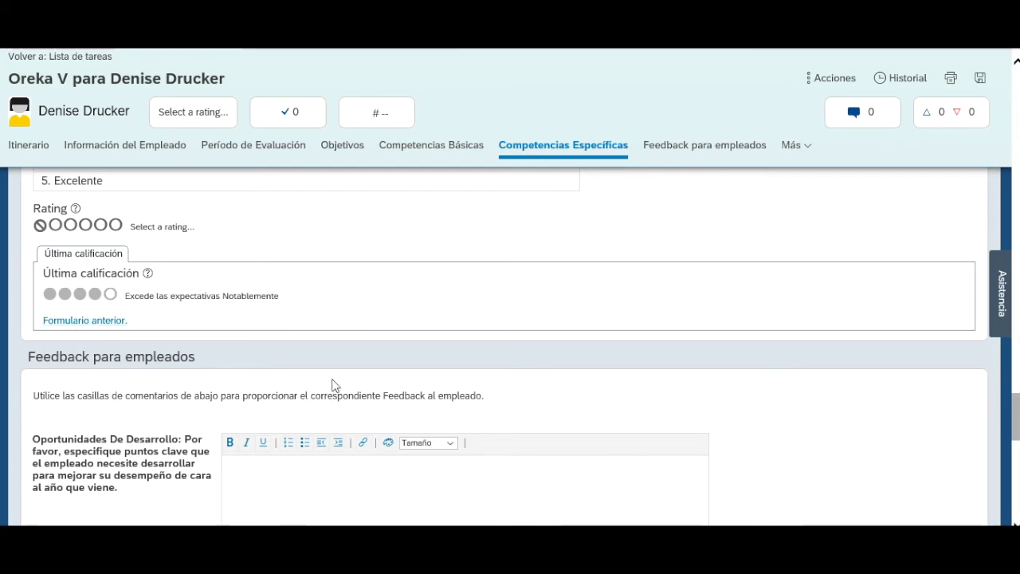
click(116, 226)
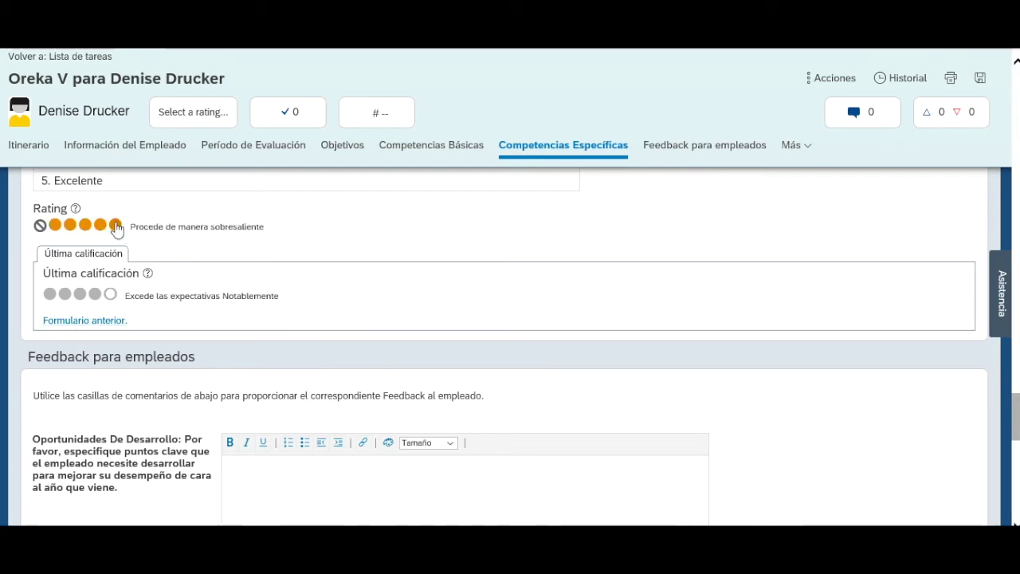
click(112, 229)
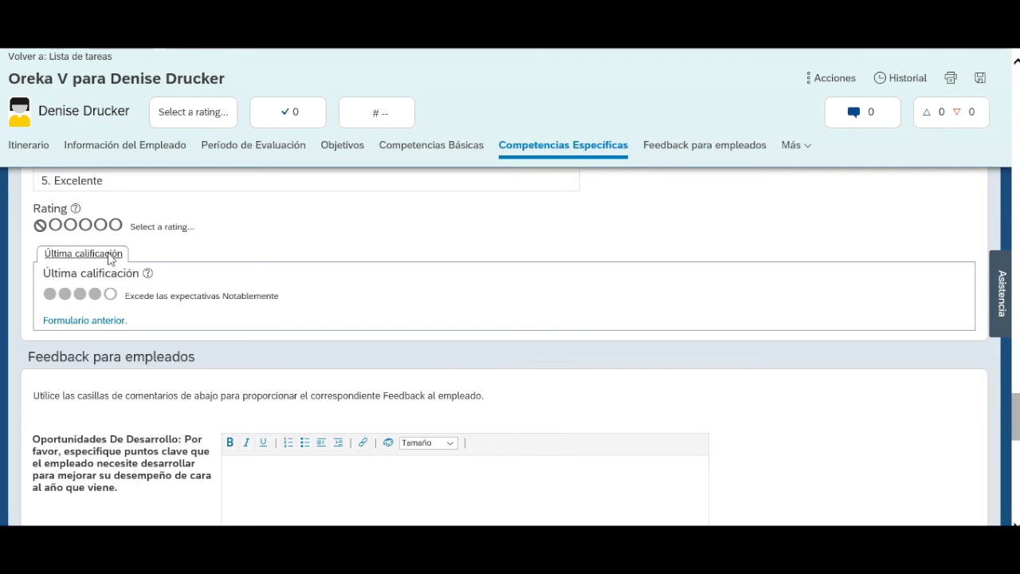
Examine the Feedback para empleados section with its Oportunidades De Desarrollo and Fuerzas comment boxes.
scroll(262, 251, down, 2)
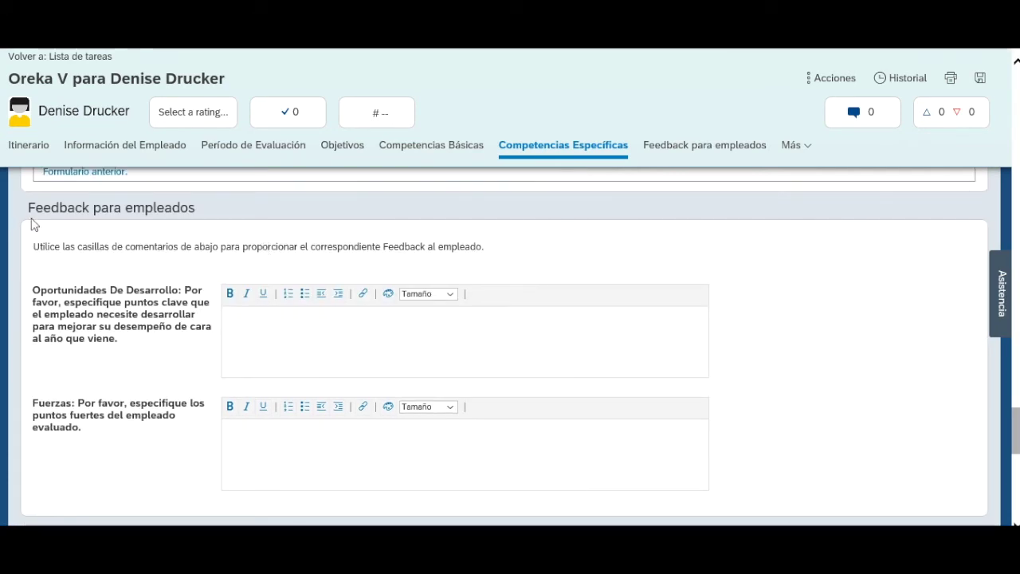
drag(43, 290, 180, 290)
click(180, 290)
click(56, 408)
scroll(156, 377, down, 1)
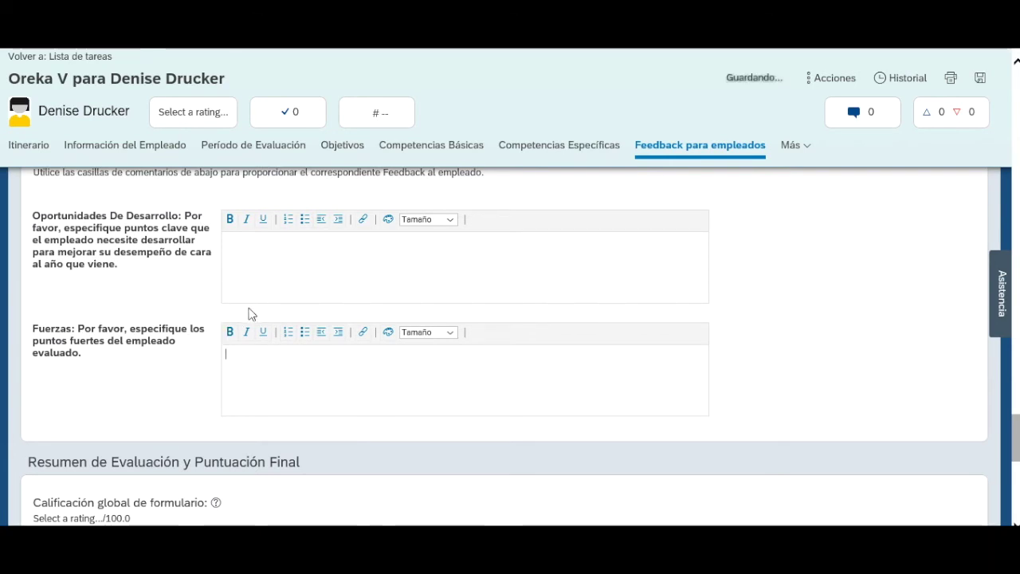
scroll(244, 334, down, 1)
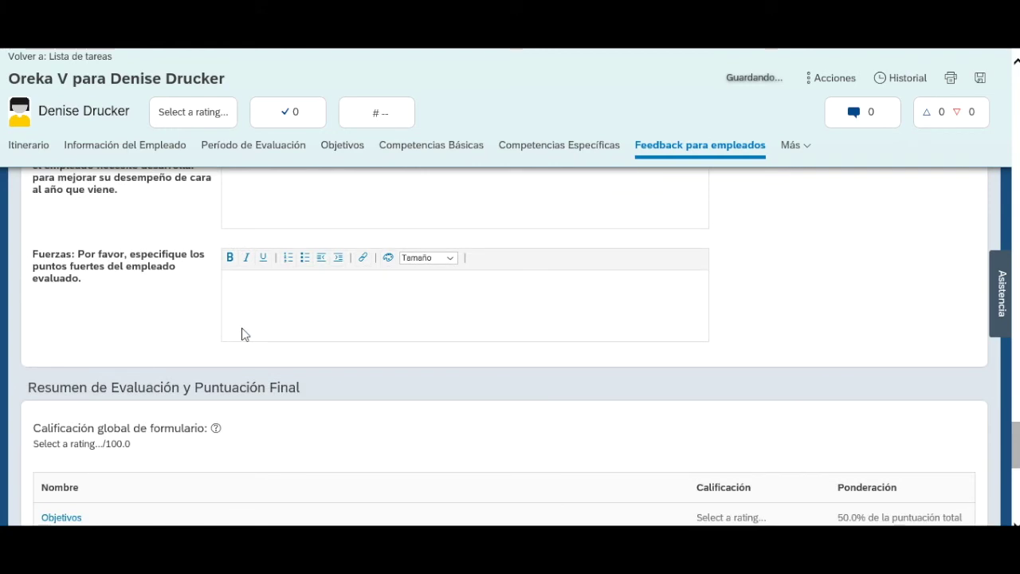
Review the Resumen de Evaluación y Puntuación Final table, its section weightings and the Firmas section.
scroll(245, 334, down, 1)
scroll(150, 298, down, 2)
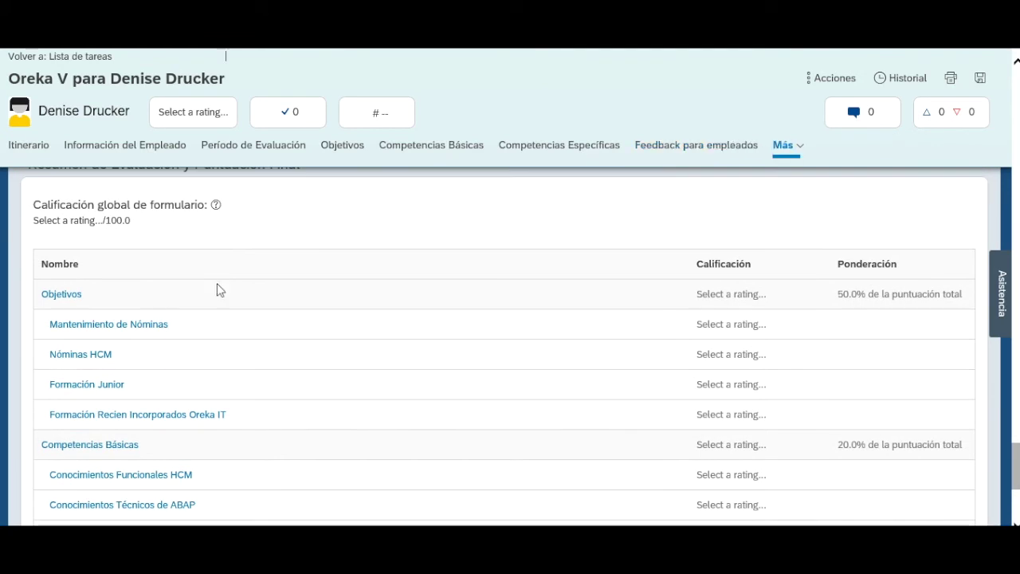
scroll(758, 314, down, 2)
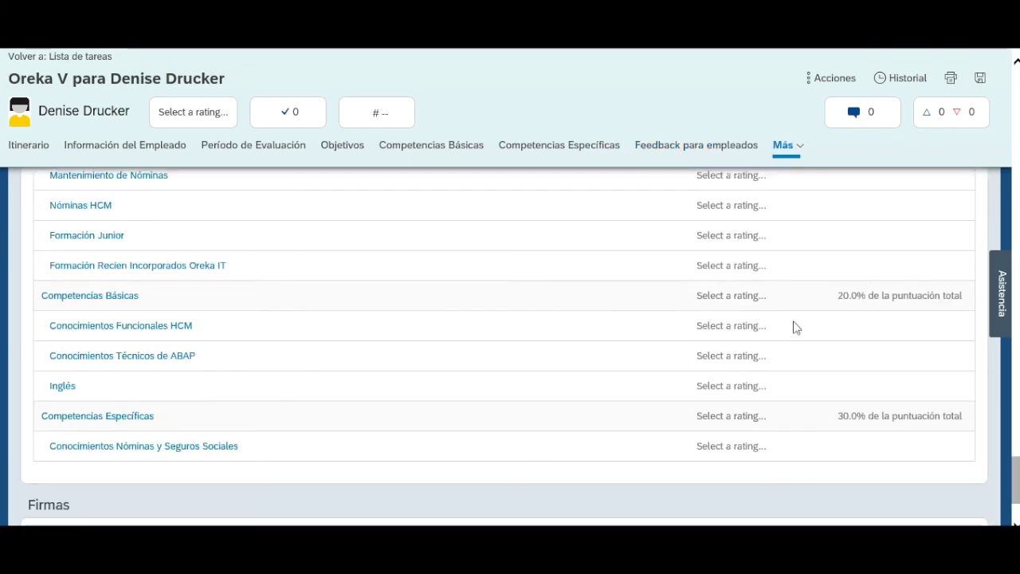
scroll(794, 327, down, 1)
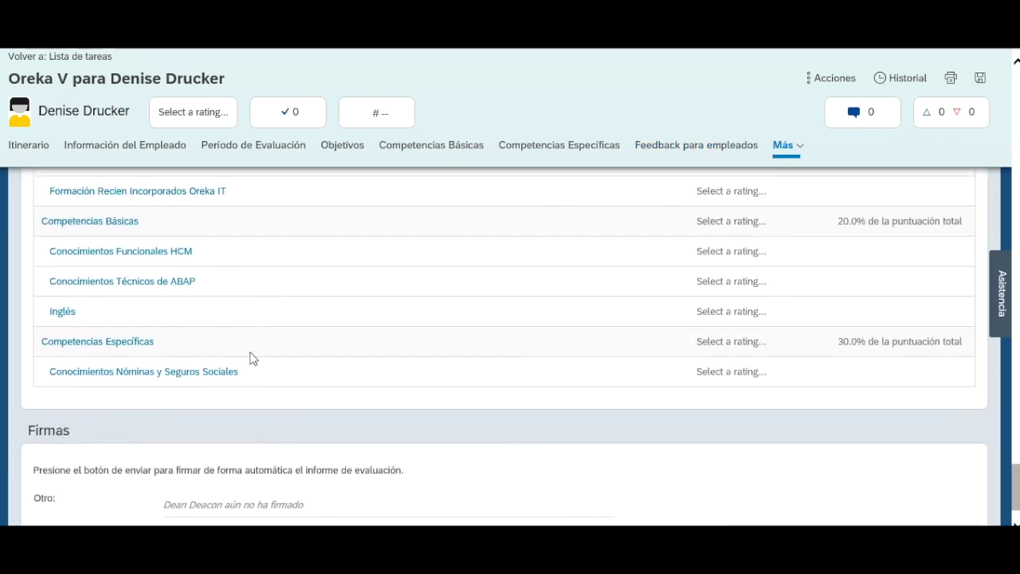
scroll(258, 337, down, 1)
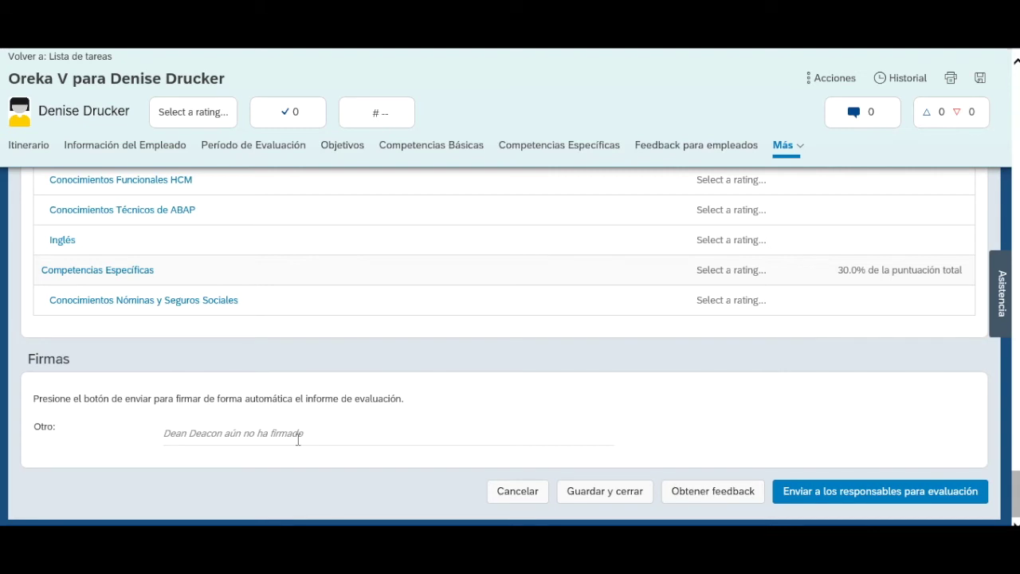
scroll(262, 432, up, 4)
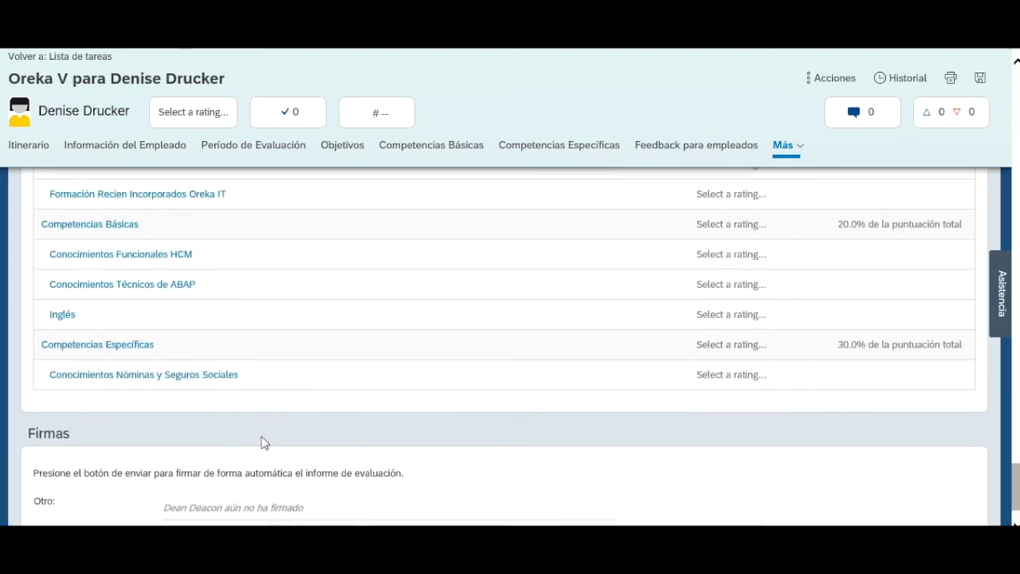
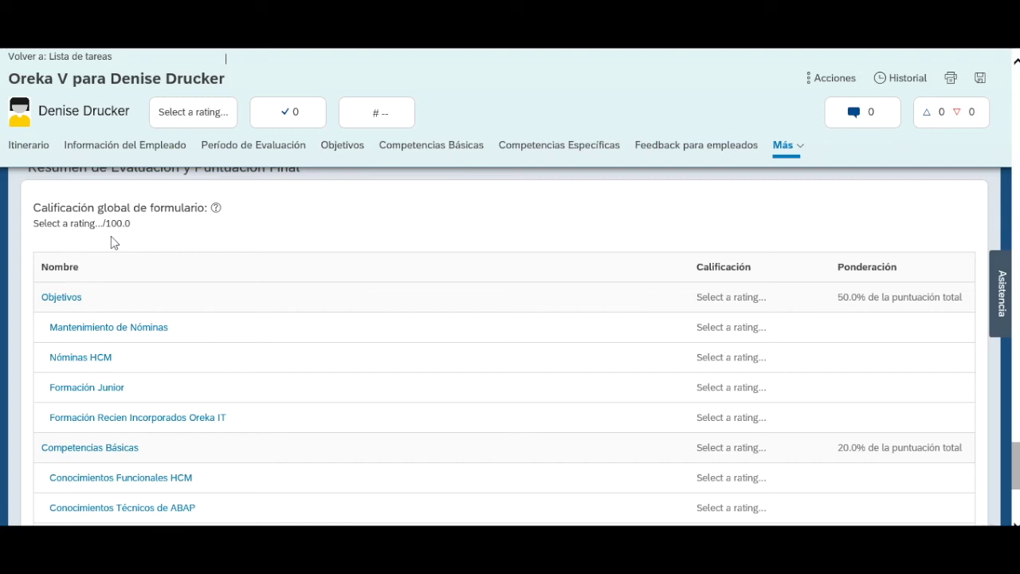
Send the first employee's Oreka V form to the responsables for evaluation.
scroll(262, 233, down, 3)
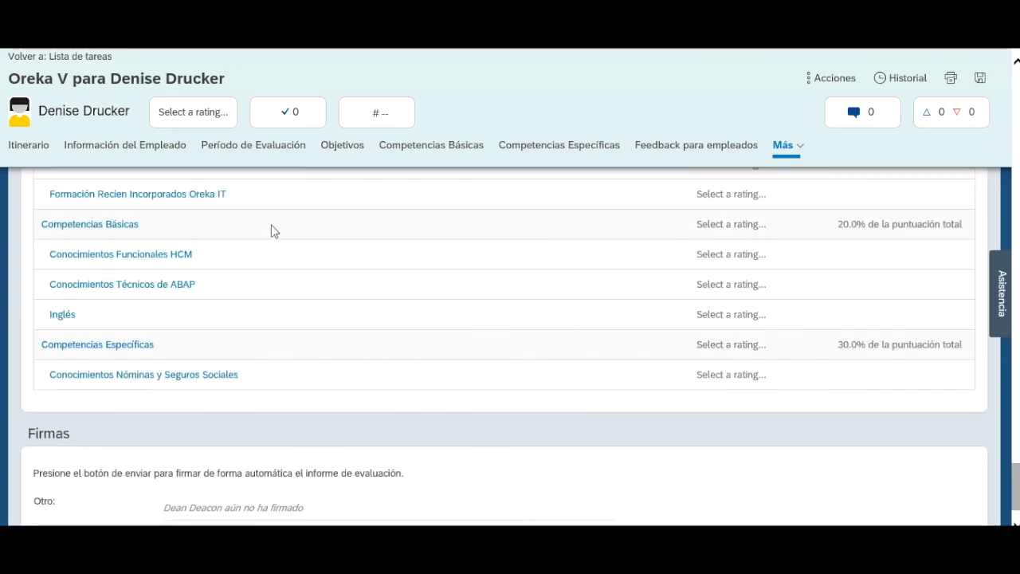
scroll(271, 225, down, 1)
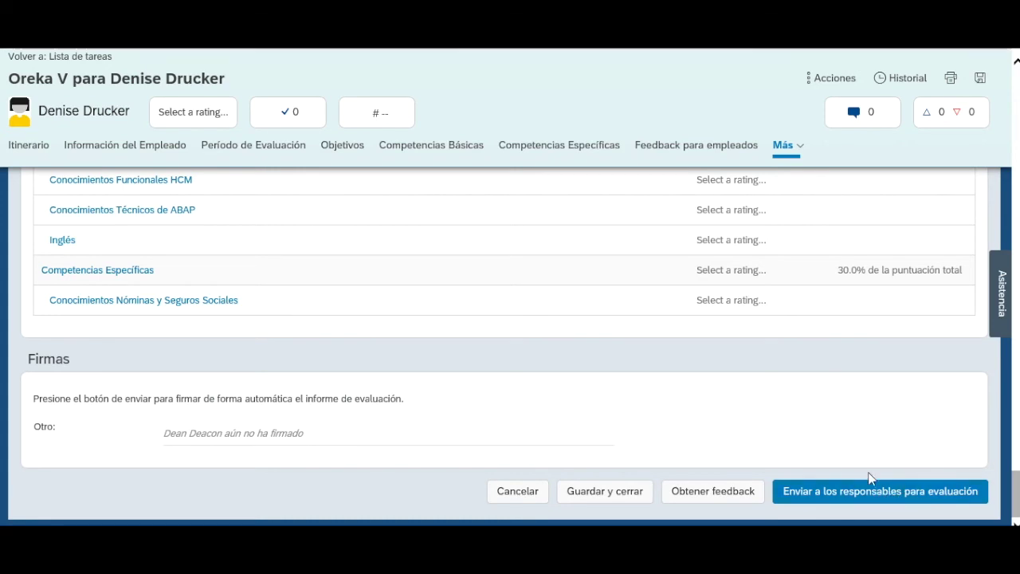
click(861, 501)
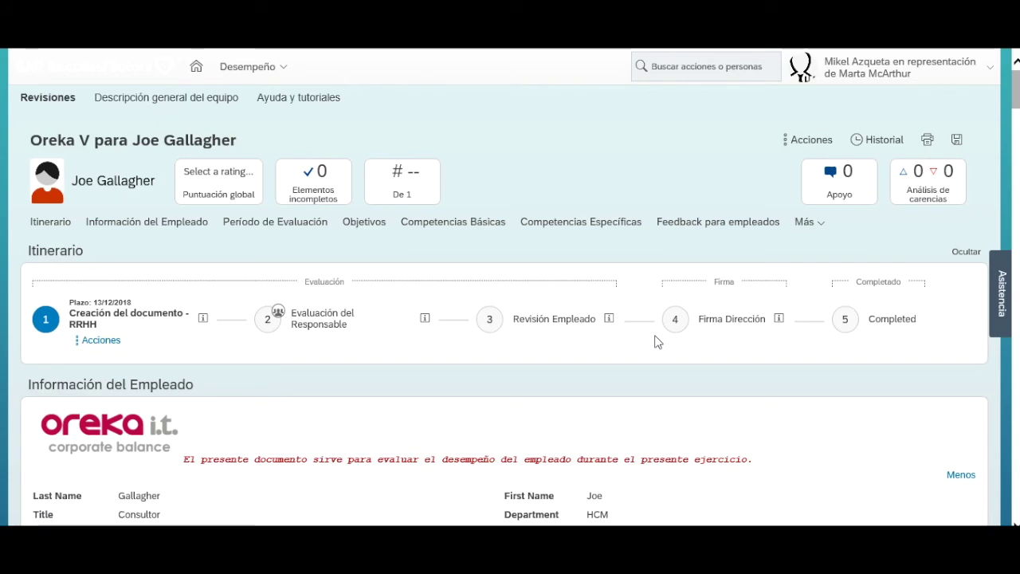
Go through the second employee's form from the Itinerario down to the individual goals and overall comments area in Objetivos.
scroll(655, 341, down, 8)
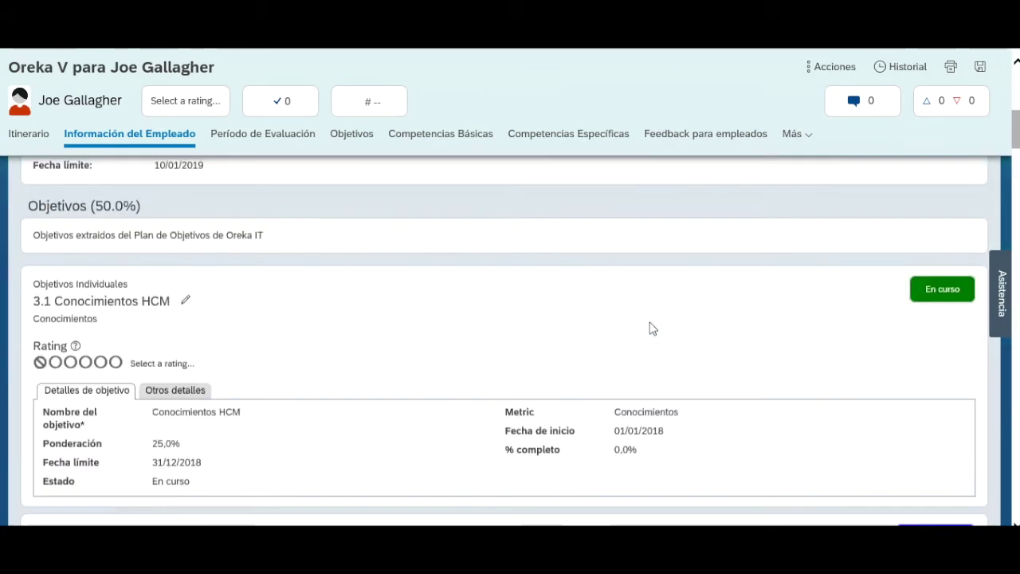
scroll(653, 329, down, 5)
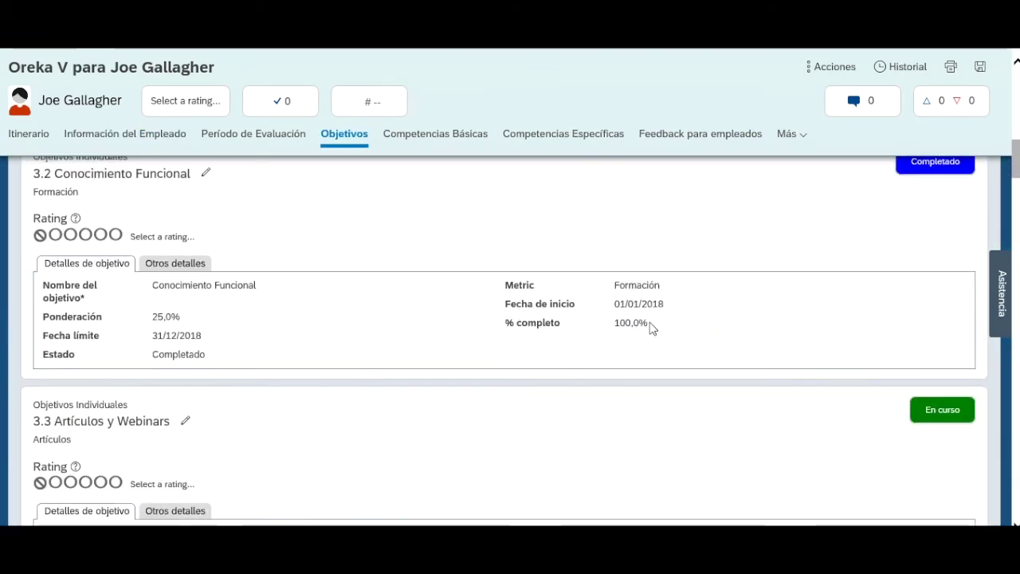
scroll(652, 328, down, 1)
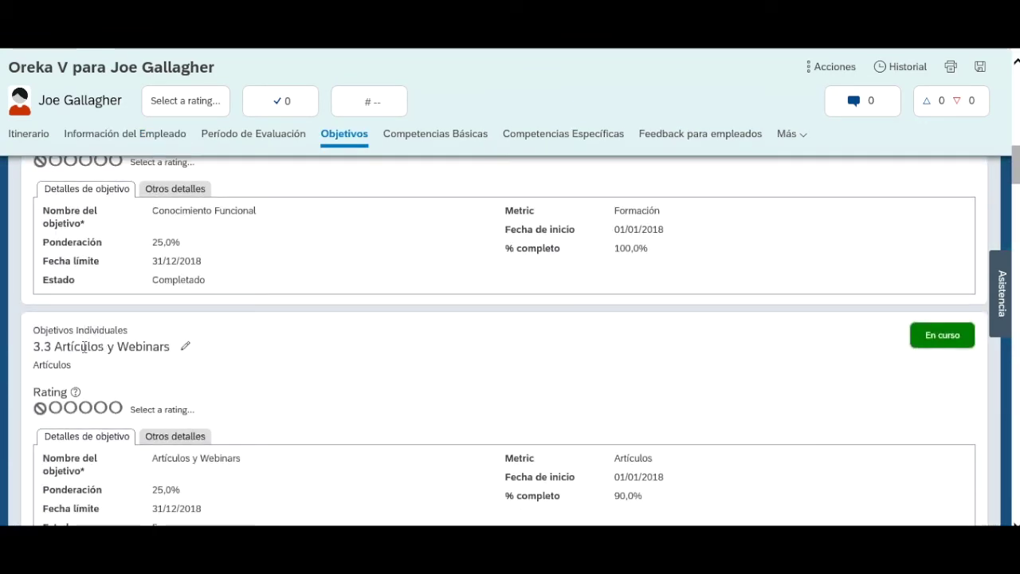
scroll(231, 349, down, 3)
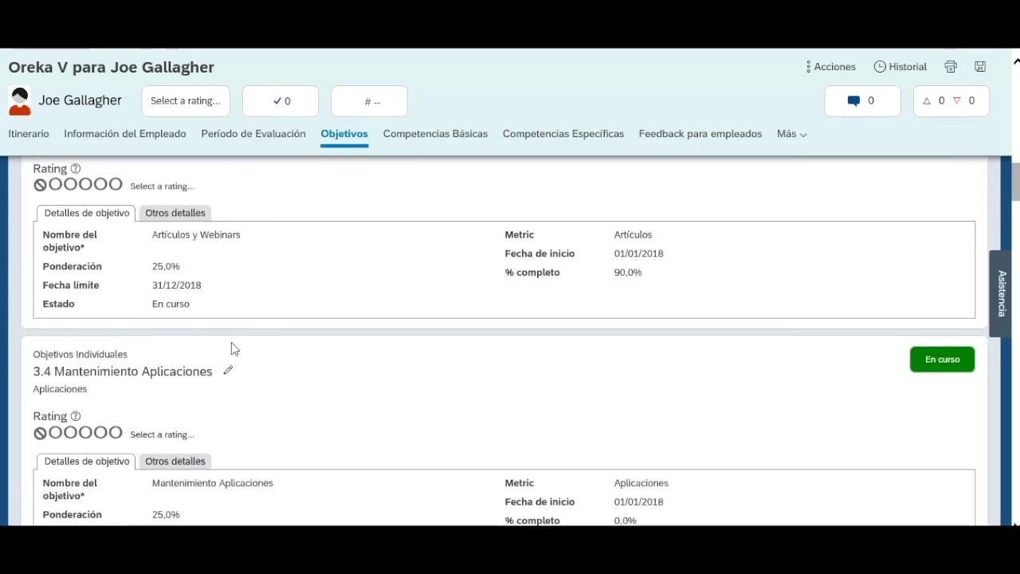
scroll(231, 349, up, 2)
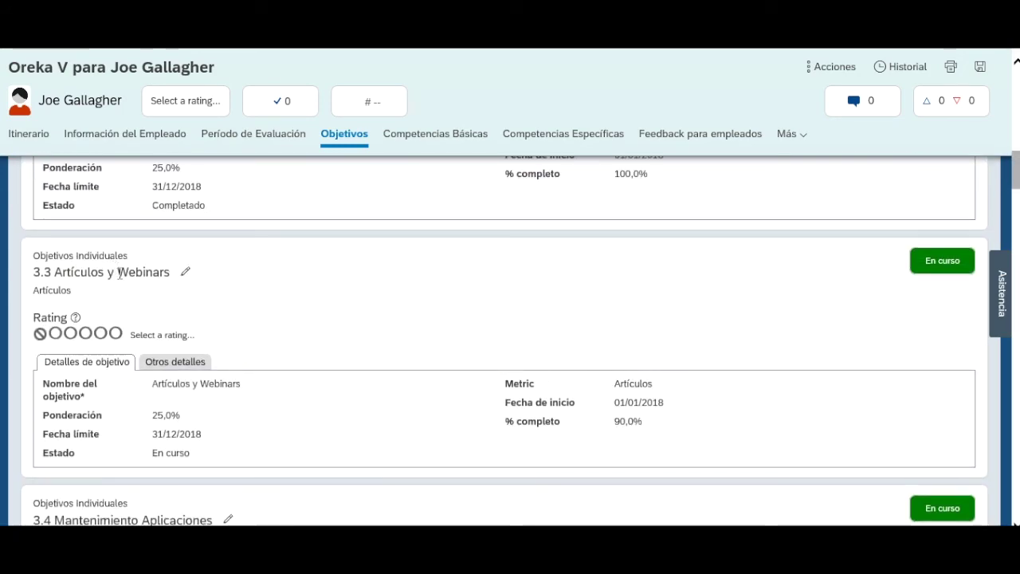
scroll(117, 304, down, 2)
scroll(117, 303, down, 4)
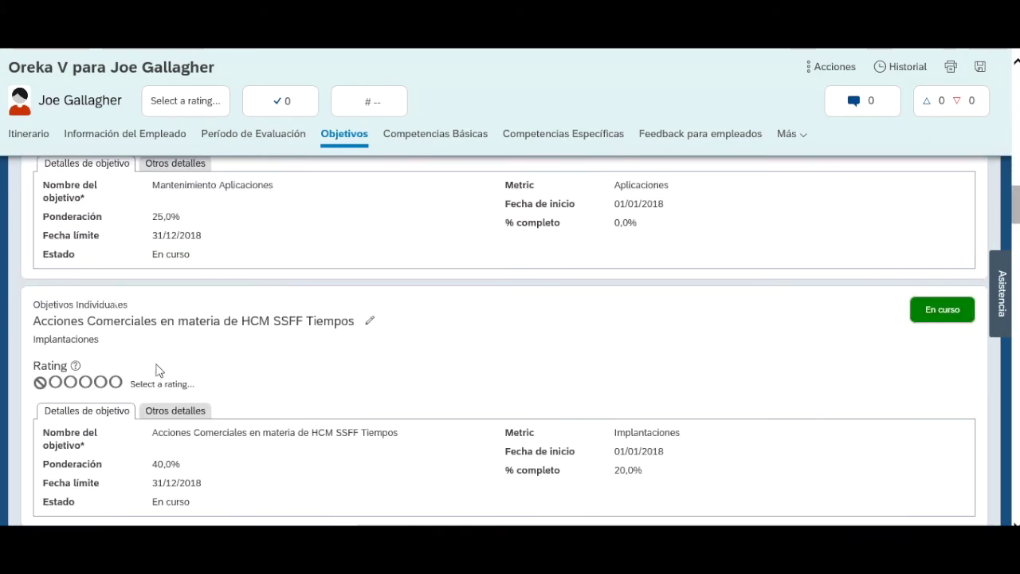
scroll(162, 358, down, 6)
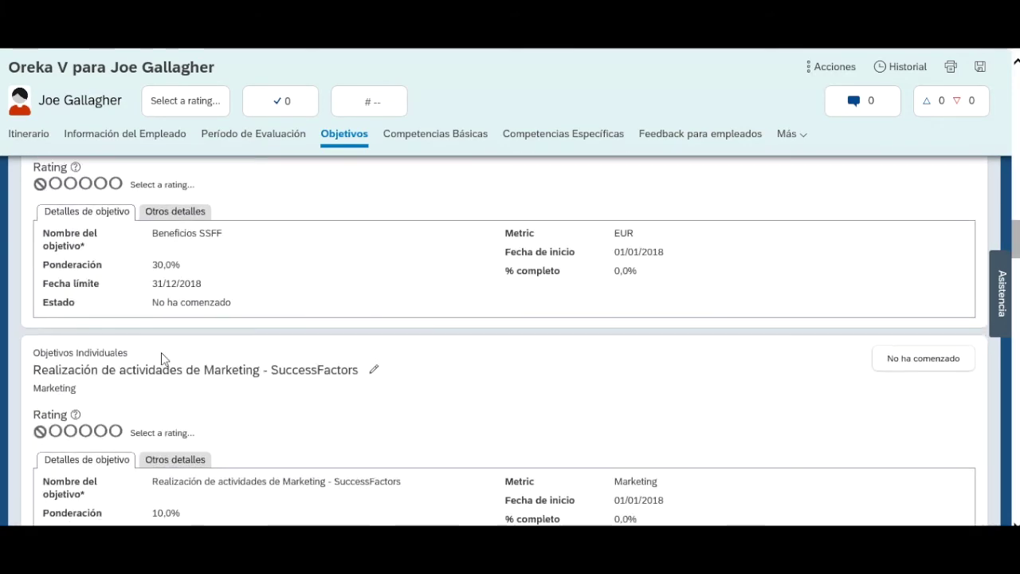
scroll(162, 358, down, 8)
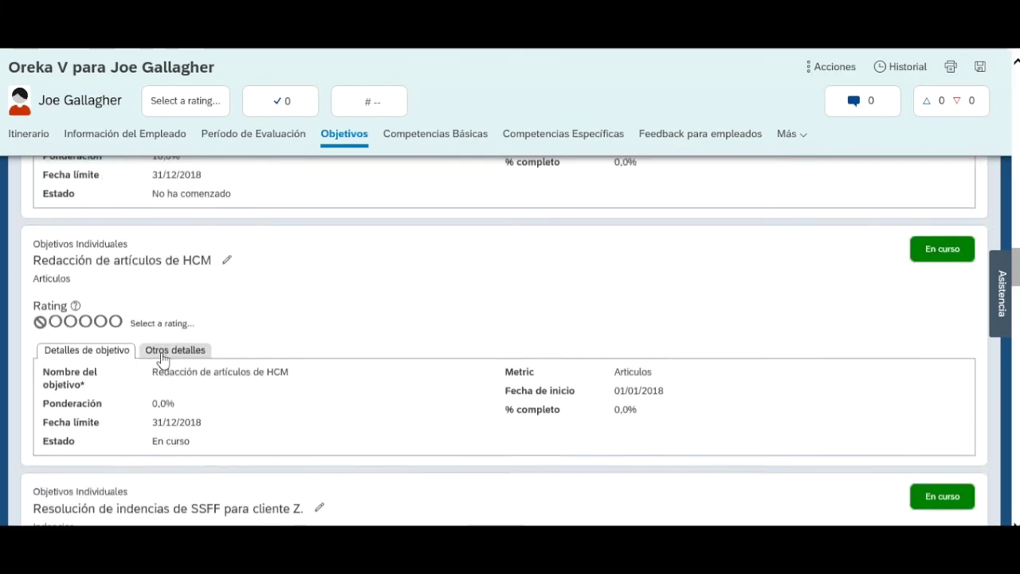
scroll(162, 359, down, 5)
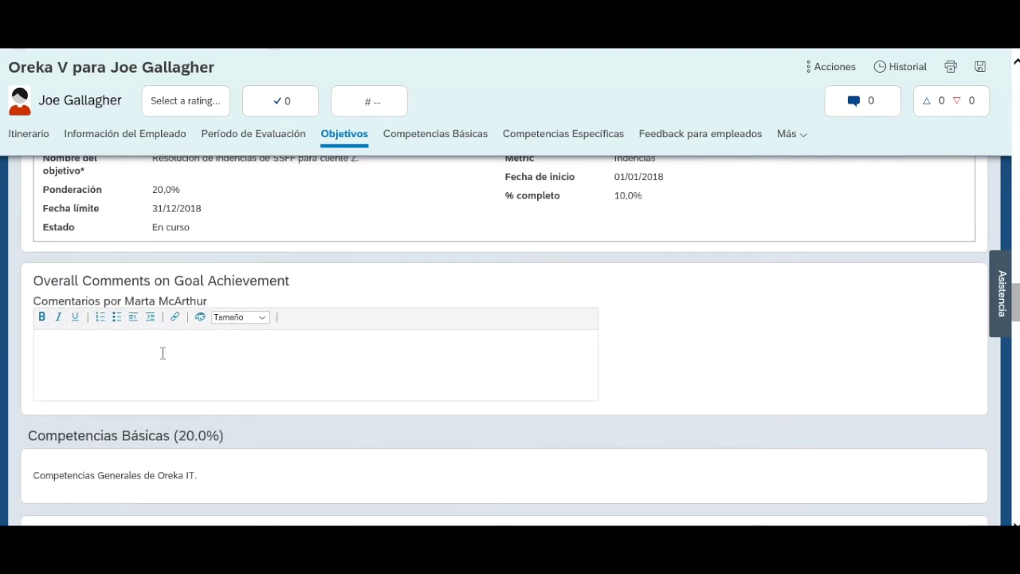
Review the Competencias Básicas in the second employee's form, including Conocimientos Funcionales HCM and Inglés with their last ratings.
scroll(162, 356, down, 2)
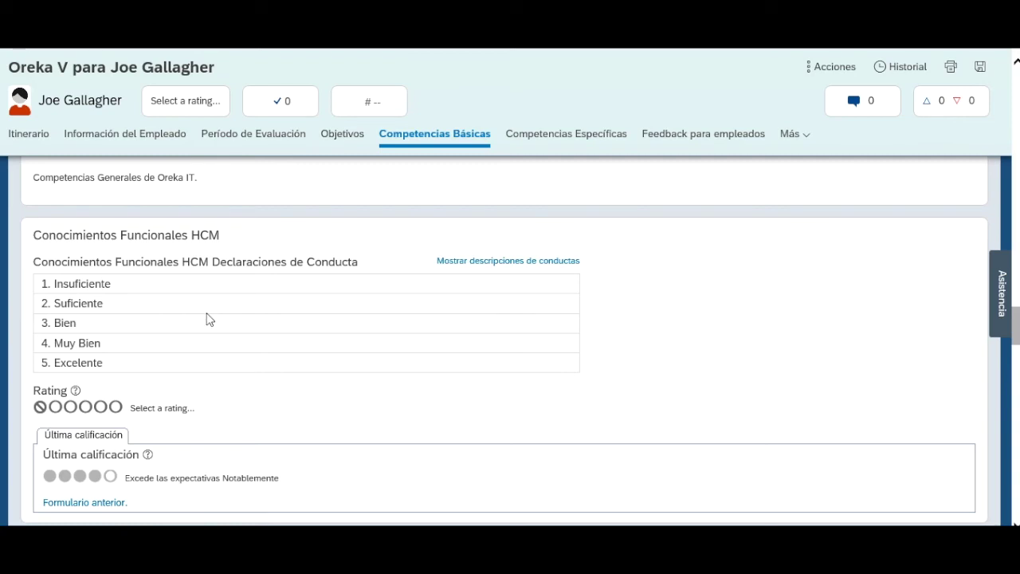
scroll(207, 319, down, 7)
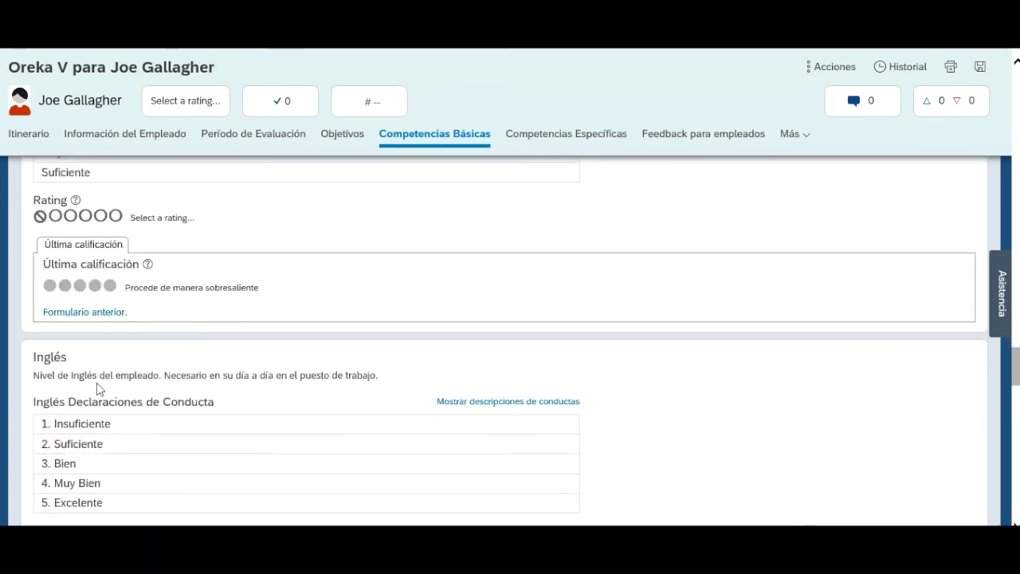
scroll(149, 378, down, 2)
scroll(149, 375, down, 2)
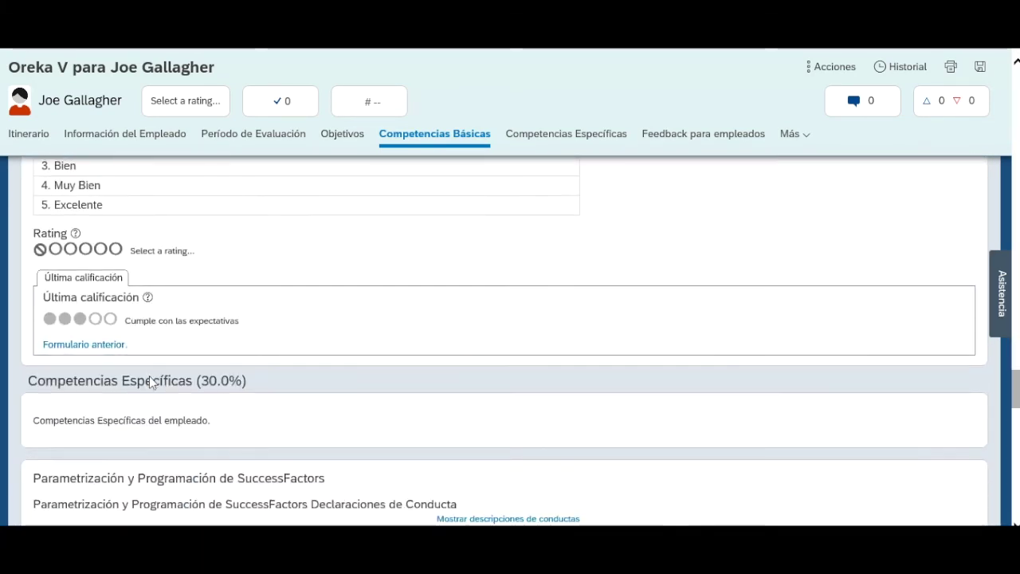
Examine the second employee's Parametrización y Programación de SuccessFactors competency under Competencias Específicas and continue to Feedback para empleados.
scroll(149, 375, down, 2)
drag(216, 329, 325, 329)
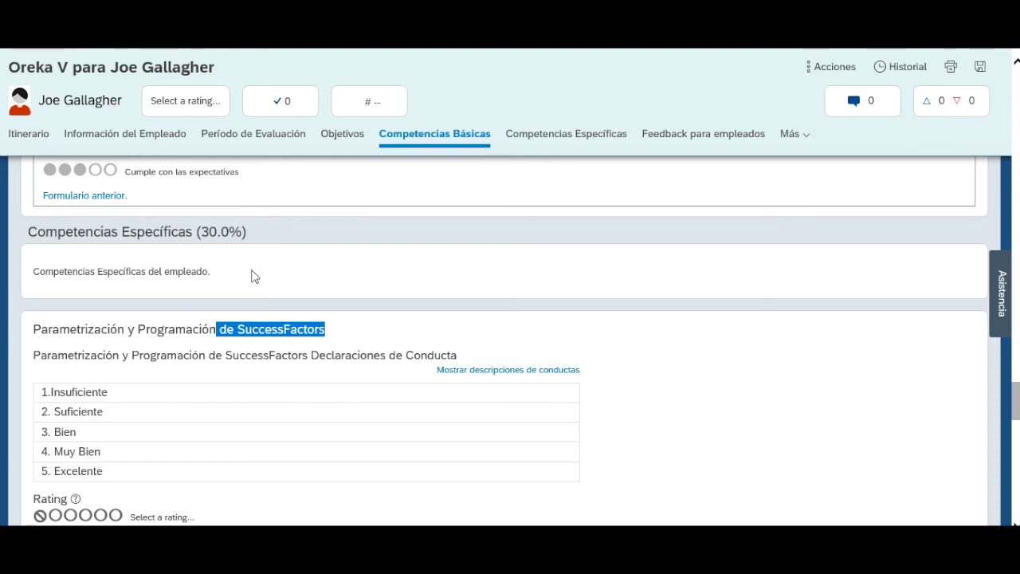
scroll(246, 282, down, 6)
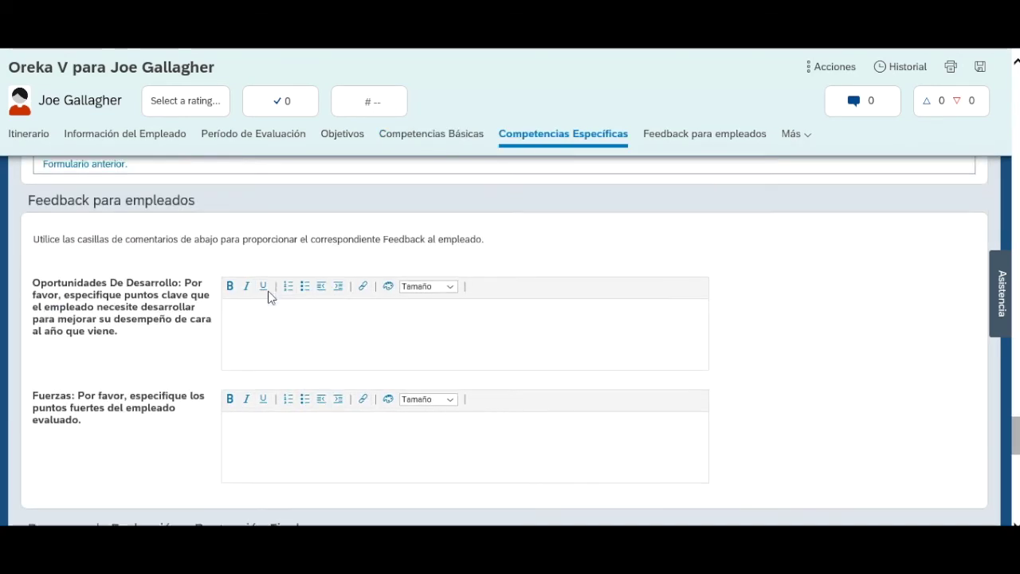
Send the second employee's Oreka V form to the responsables for evaluation and confirm the submission.
scroll(216, 320, down, 5)
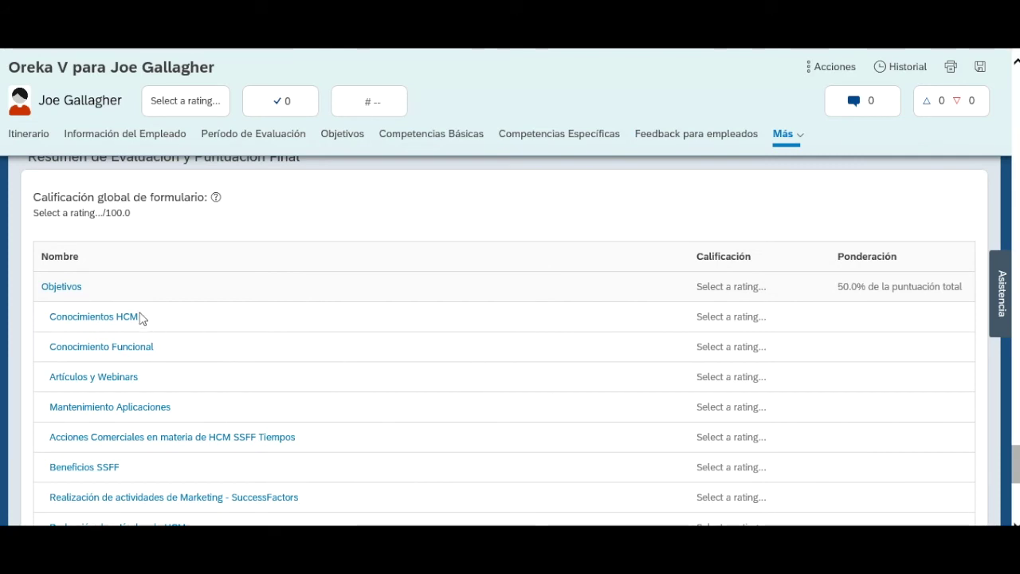
scroll(112, 243, down, 5)
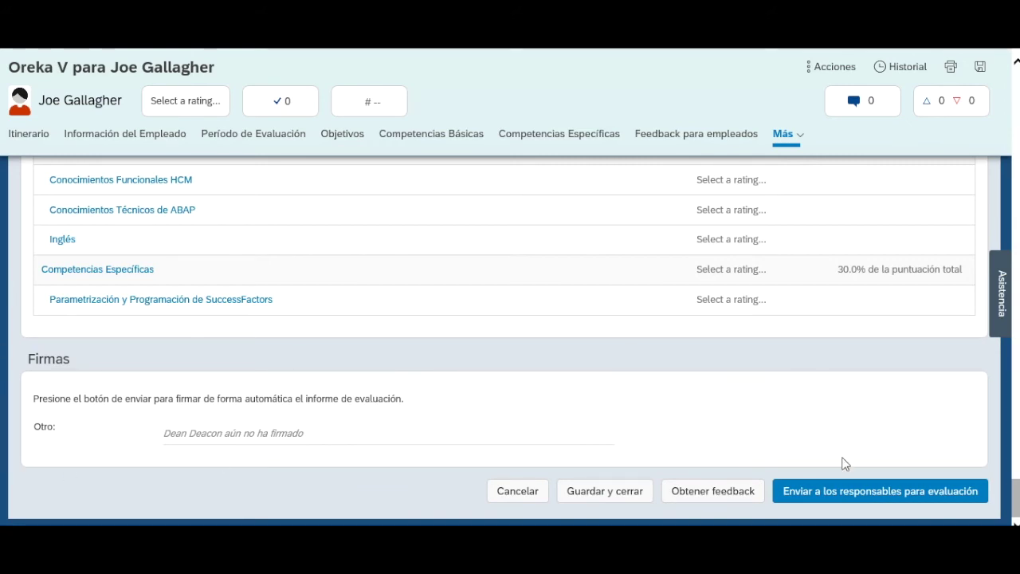
click(855, 502)
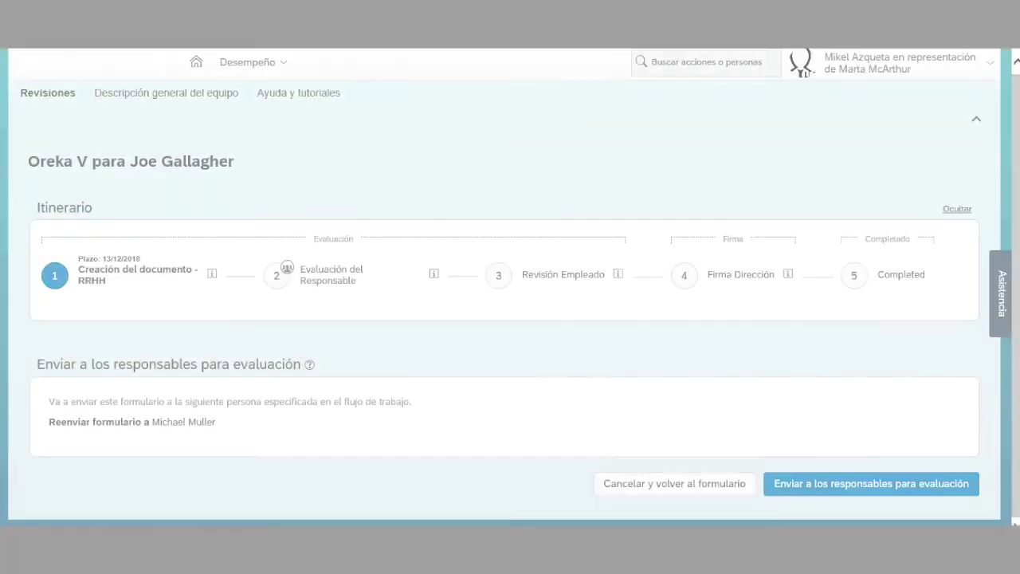
click(846, 492)
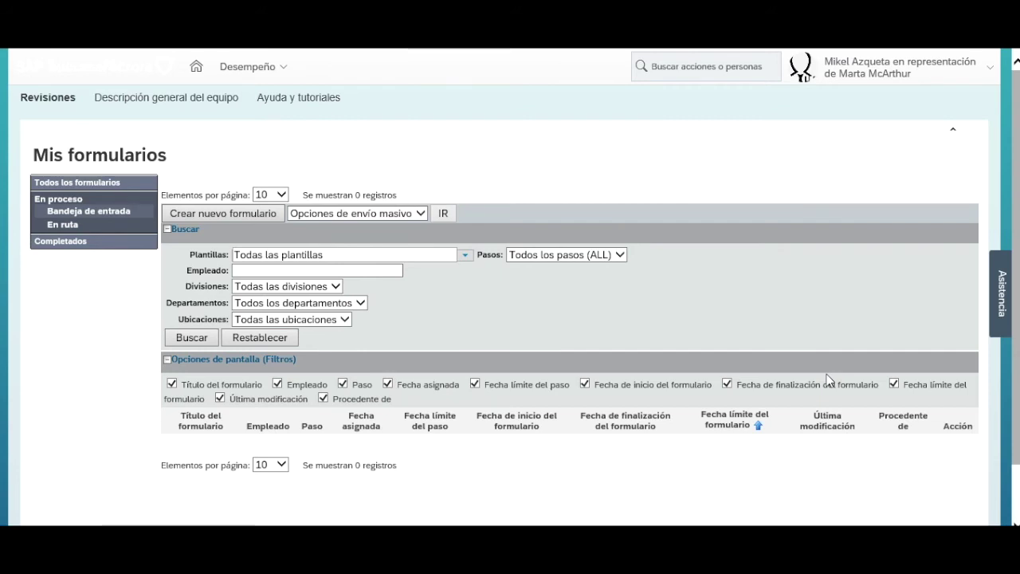
Proxy as the HCM manager responsible for the evaluation and open the first employee's form from the Evaluación del Responsable task.
click(914, 77)
click(883, 118)
text(MICHAEL)
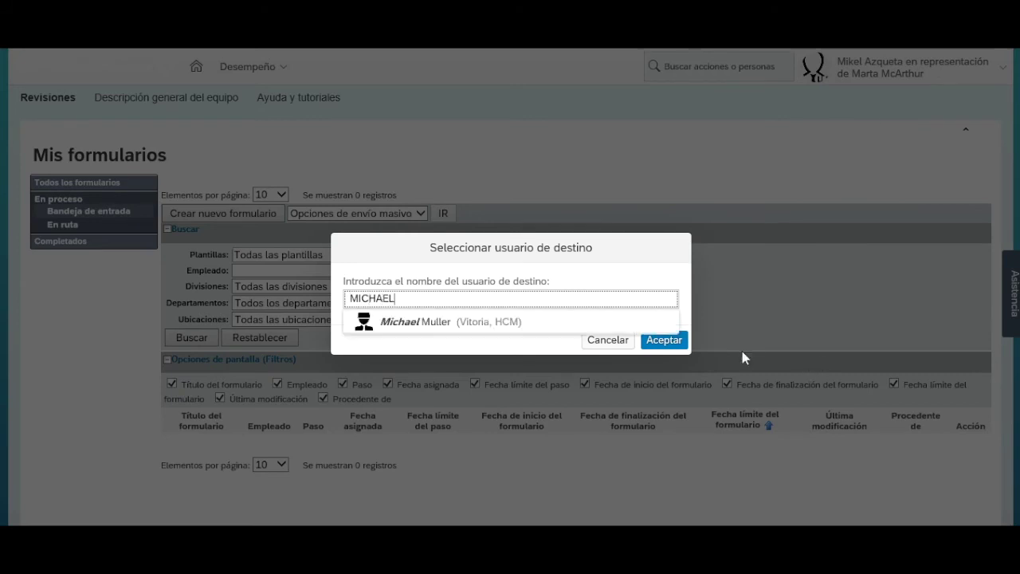
click(409, 323)
click(678, 341)
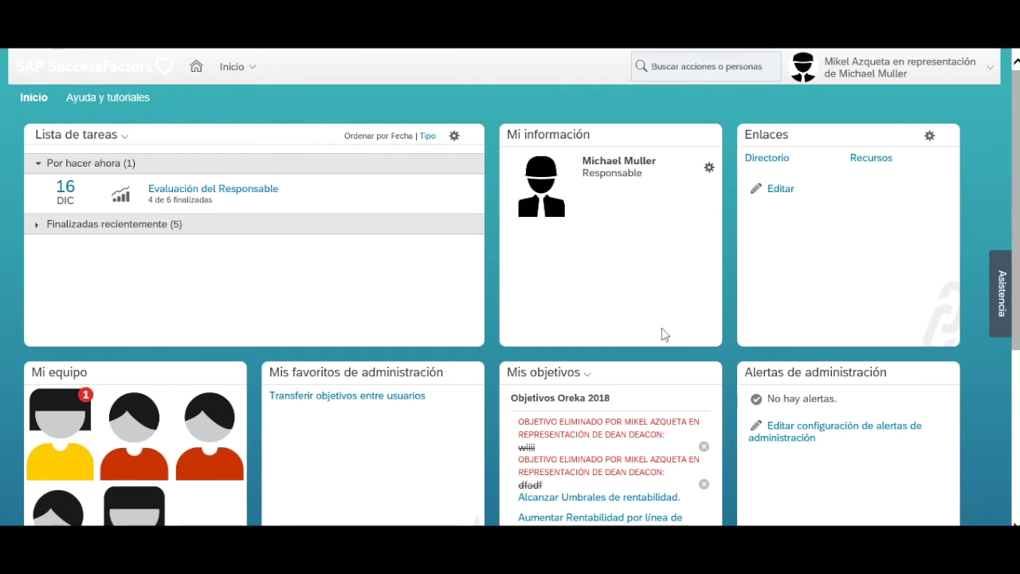
click(470, 197)
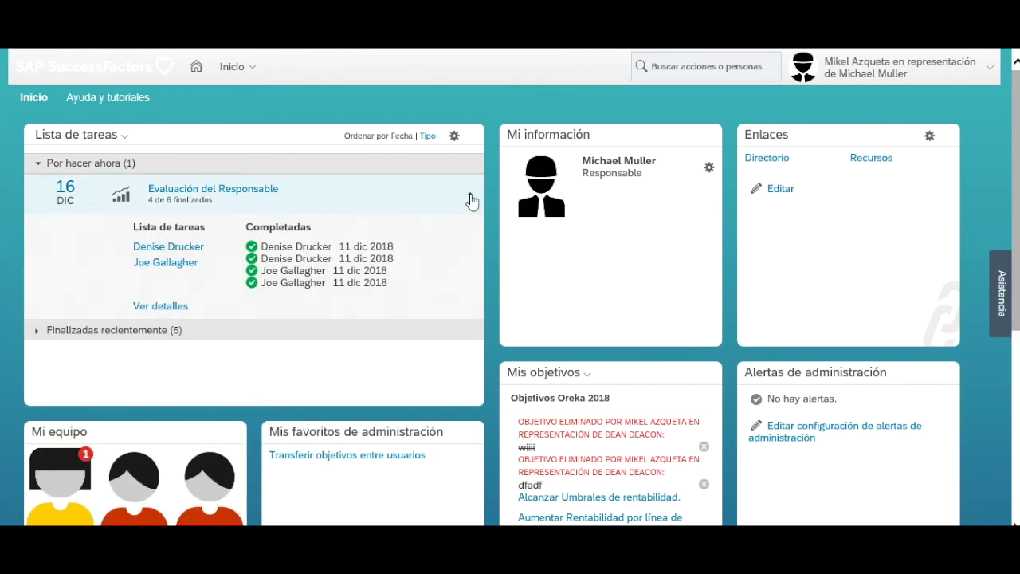
click(170, 247)
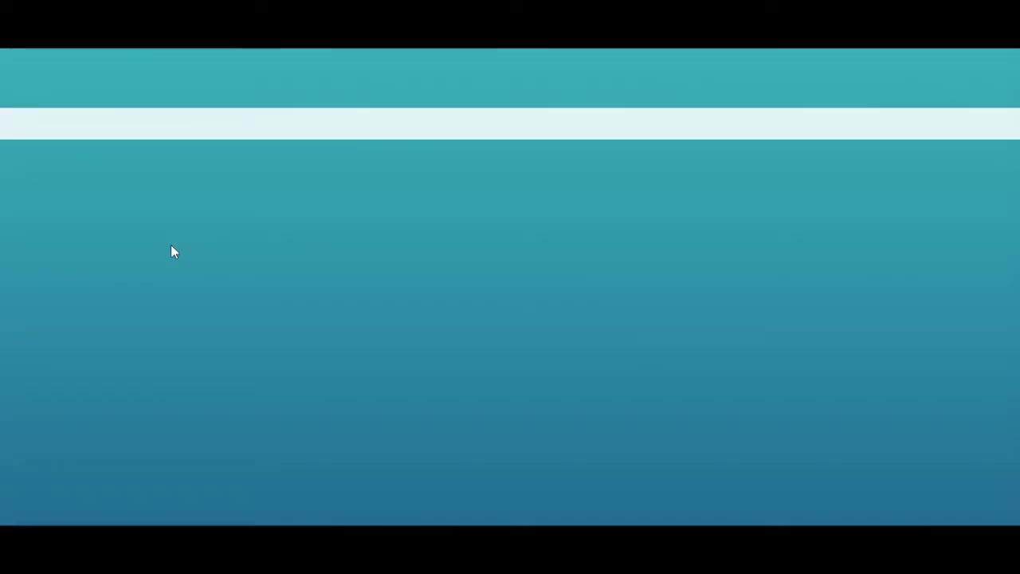
Rate the first employee's goals: Mantenimiento de Nóminas 4 of 5, Nóminas HCM 2, Formación Junior 5 and Formación Recien Incorporados Oreka IT 2.
scroll(421, 258, down, 5)
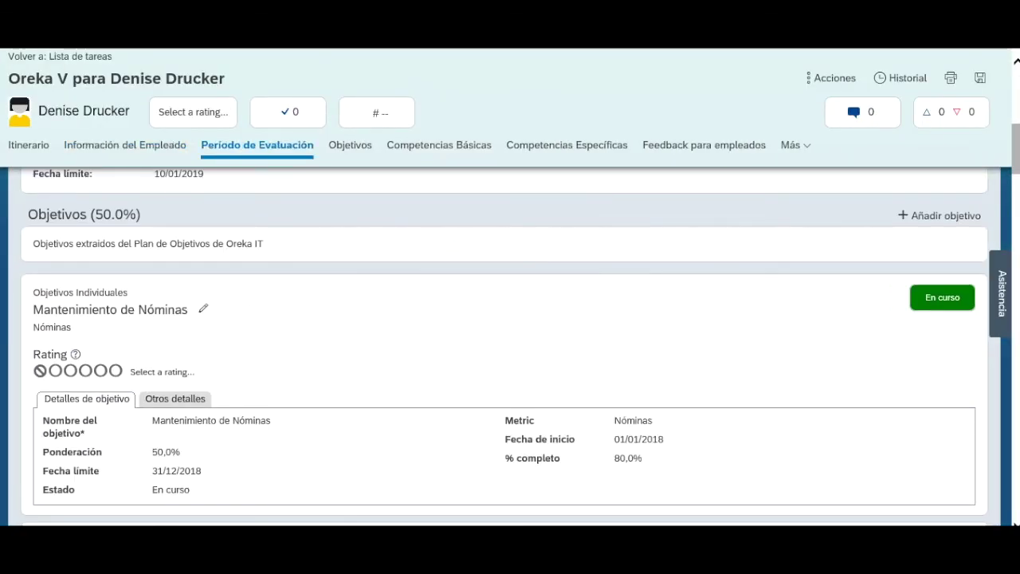
click(99, 372)
scroll(98, 374, down, 4)
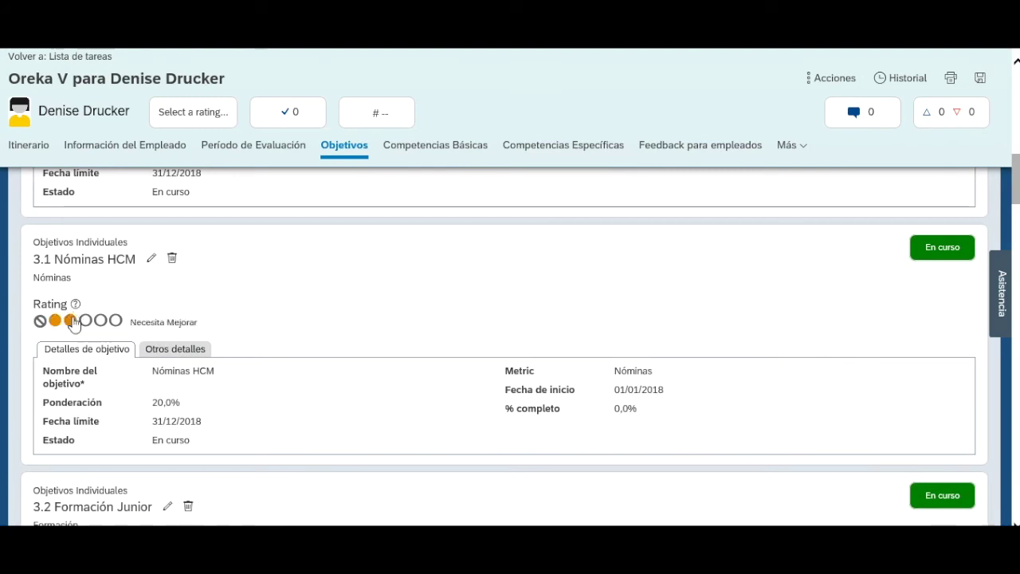
scroll(88, 343, down, 3)
click(114, 345)
scroll(115, 348, down, 10)
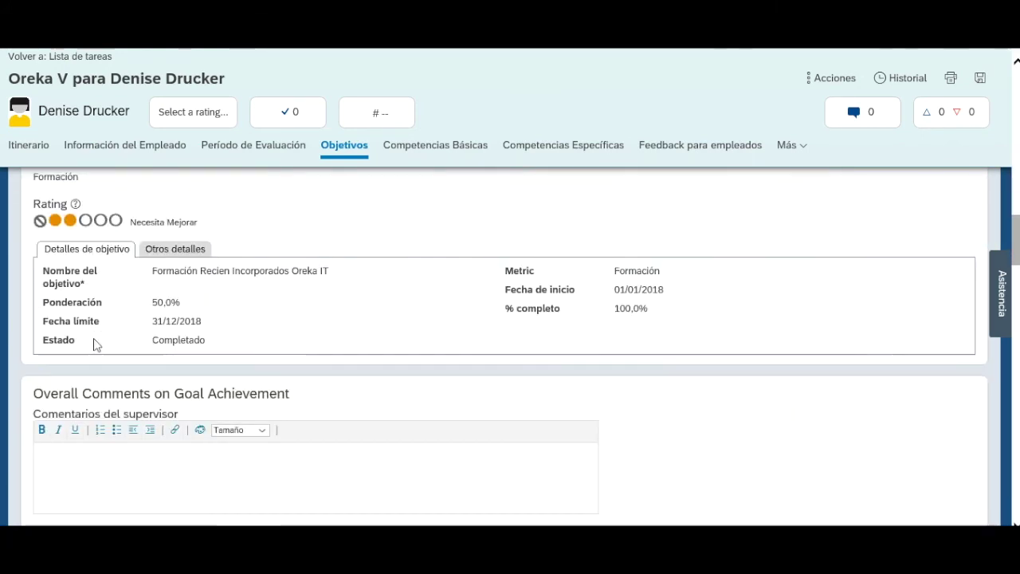
Rate the first employee's Competencias Básicas: Conocimientos Funcionales HCM 3 of 5, Conocimientos Técnicos de ABAP 4 and Inglés 5.
scroll(143, 320, down, 2)
click(85, 443)
scroll(100, 417, down, 5)
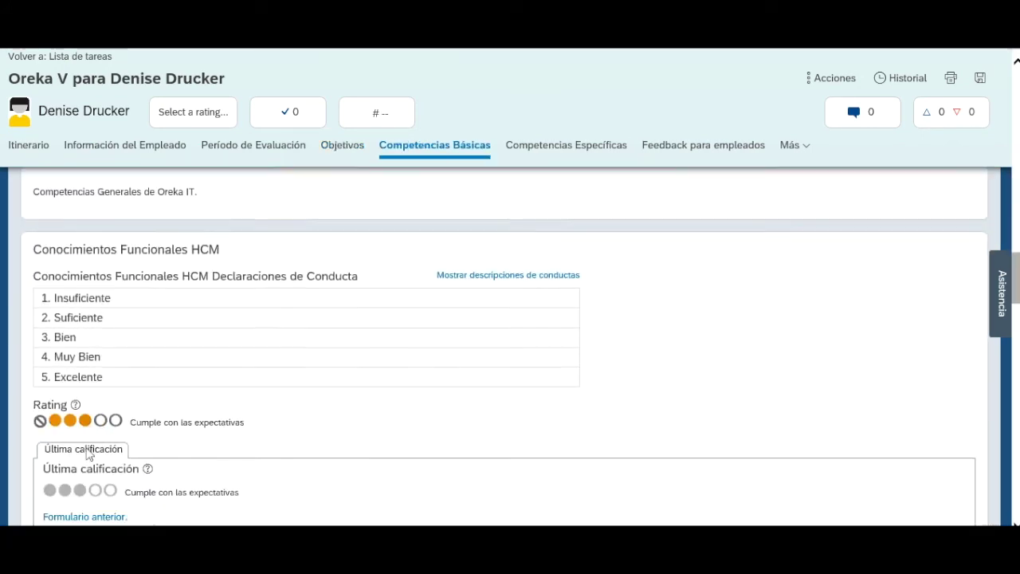
scroll(102, 283, up, 2)
scroll(100, 318, down, 3)
click(100, 327)
scroll(108, 359, down, 3)
scroll(116, 393, down, 1)
click(116, 364)
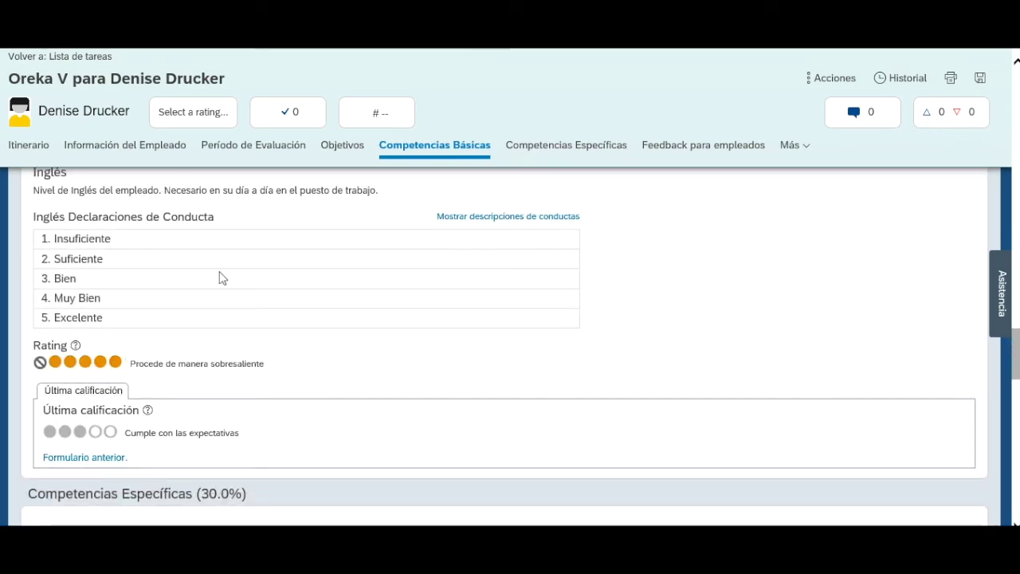
Rate the first employee's specific competency Conocimientos Nóminas y Seguros Sociales as Procede de manera sobresaliente.
scroll(216, 285, down, 3)
scroll(189, 290, down, 3)
scroll(186, 290, up, 1)
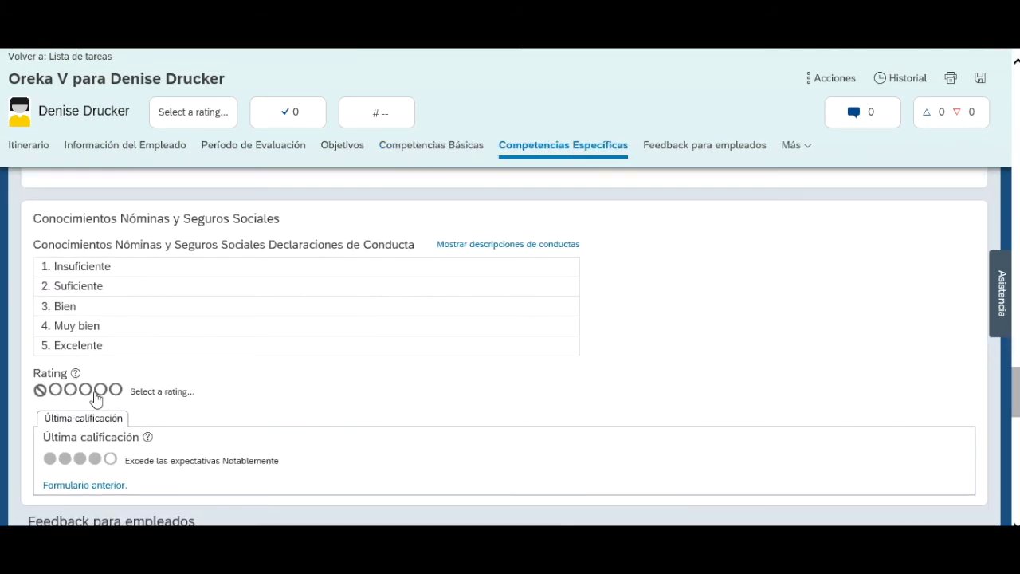
click(116, 390)
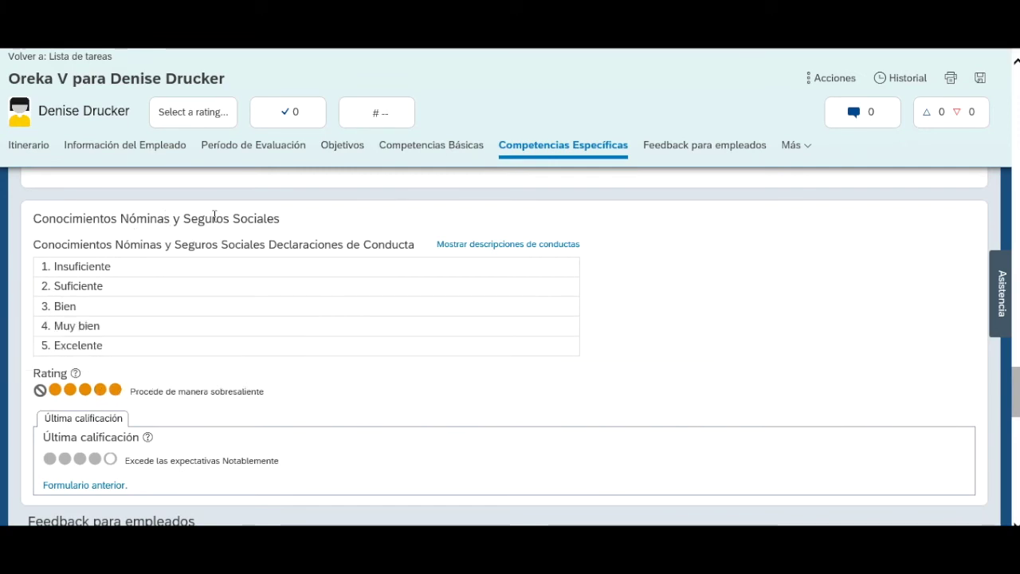
scroll(207, 240, up, 2)
scroll(215, 287, down, 3)
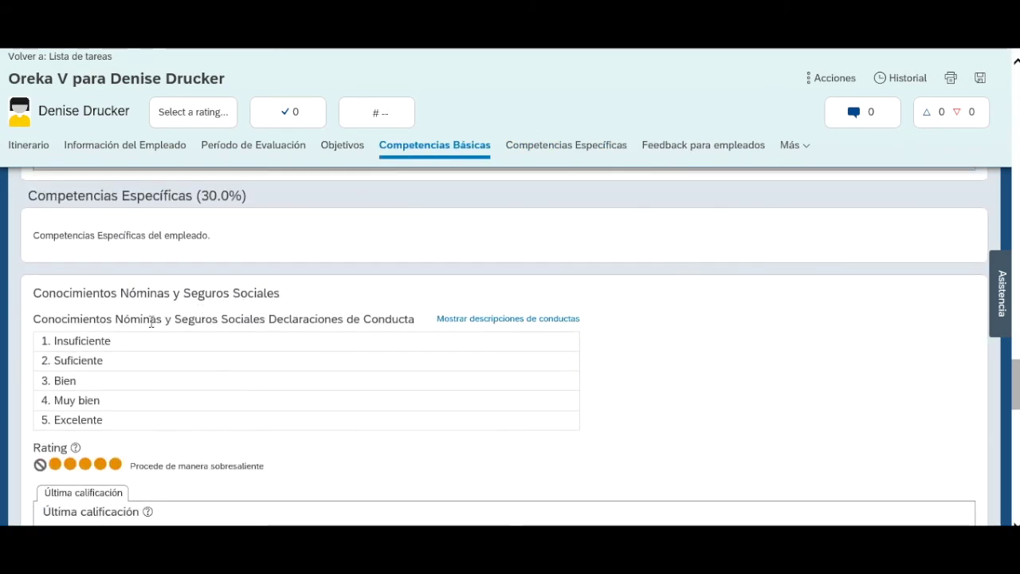
Write "Su punto es la resolución de incidencias de nóminas y tiempos." as the Fuerzas feedback for the first employee.
scroll(184, 330, down, 6)
scroll(240, 314, up, 3)
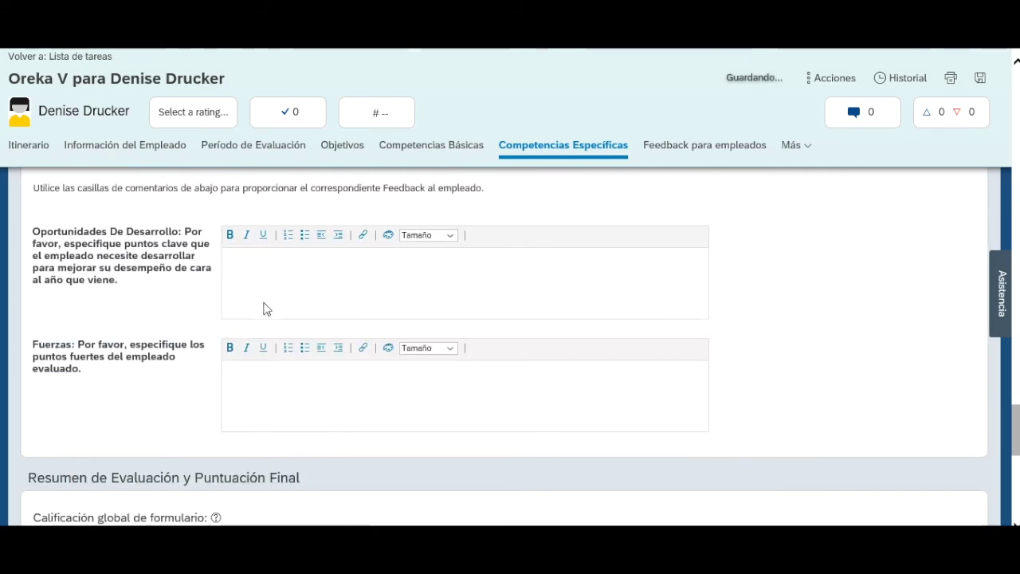
click(235, 278)
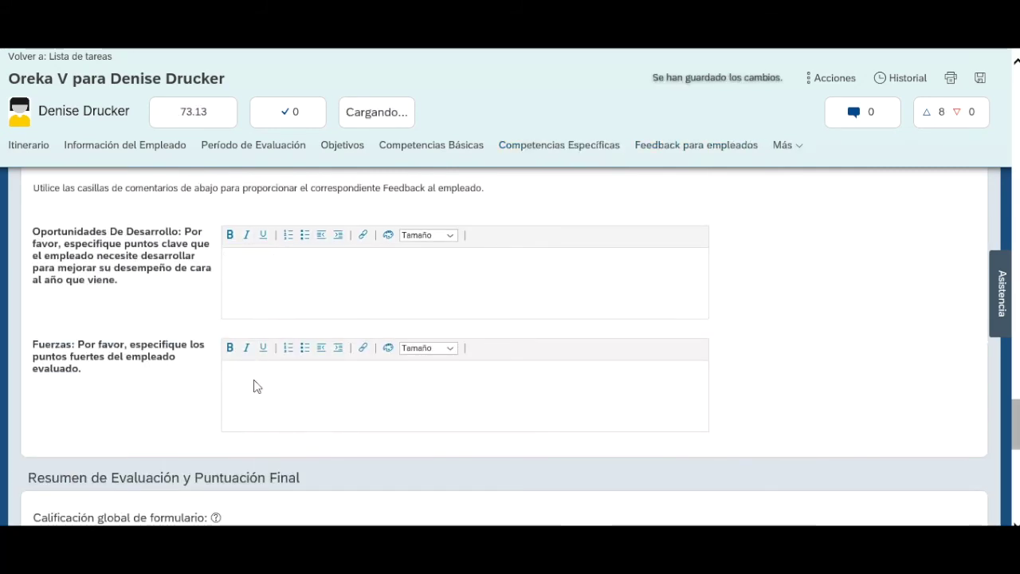
click(249, 373)
text(s)
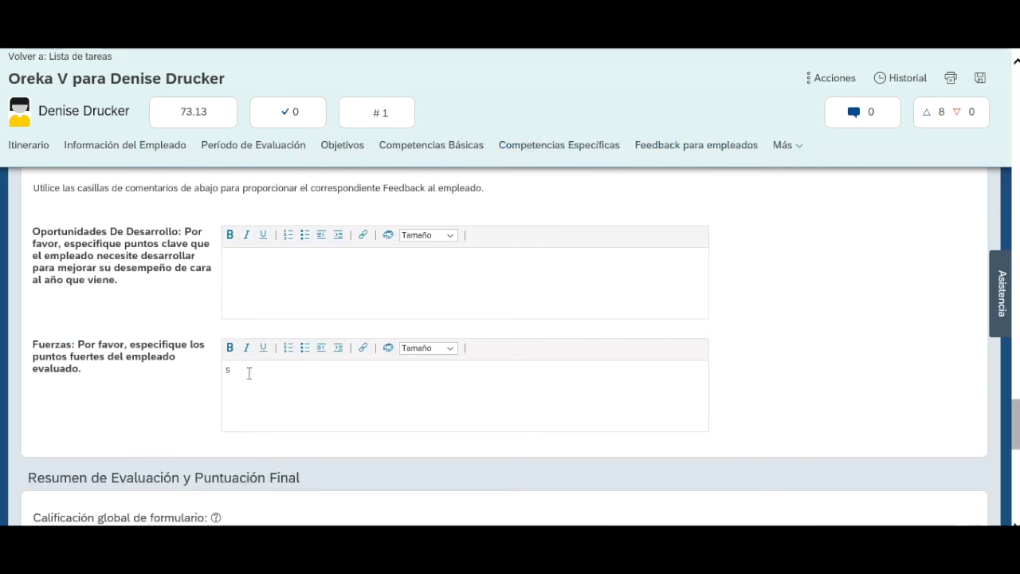
text(u punto es la resolución de incidencia)
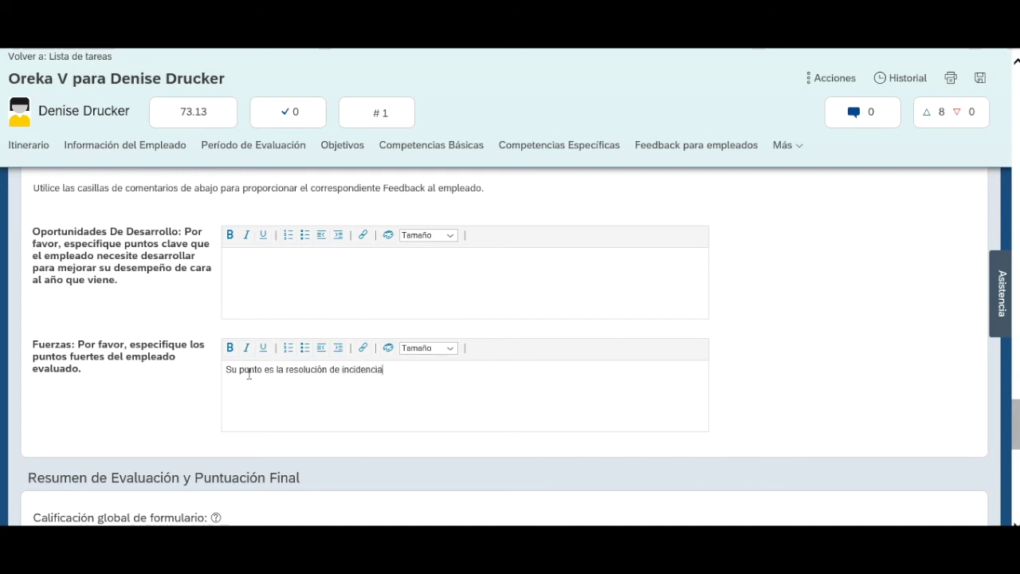
text(s de nóminas y tiempos.)
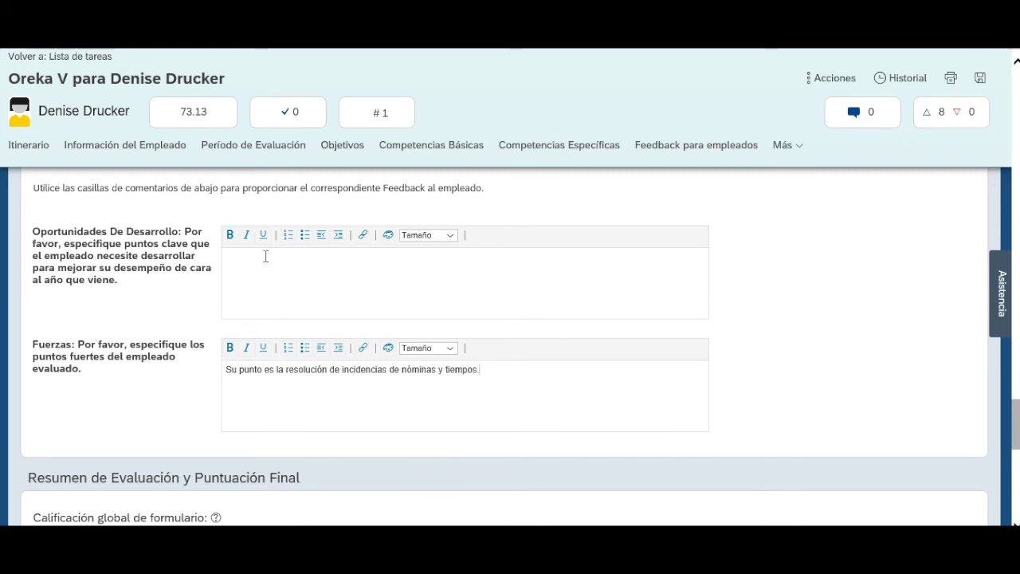
Write "Necesita su organización de trabajo." as the Oportunidades De Desarrollo feedback for the first employee.
click(265, 256)
text(Necesita su organi)
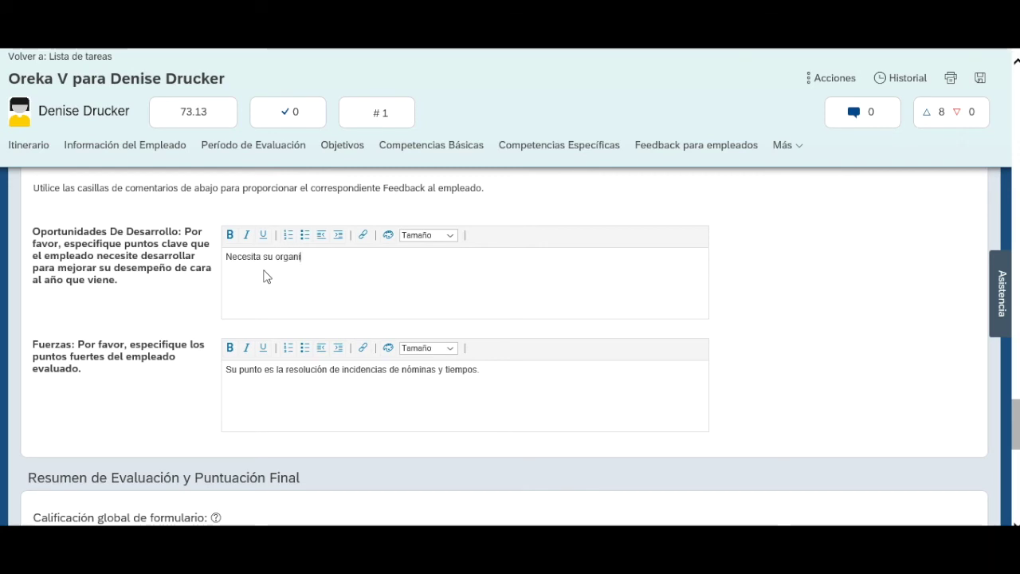
text(zaci)
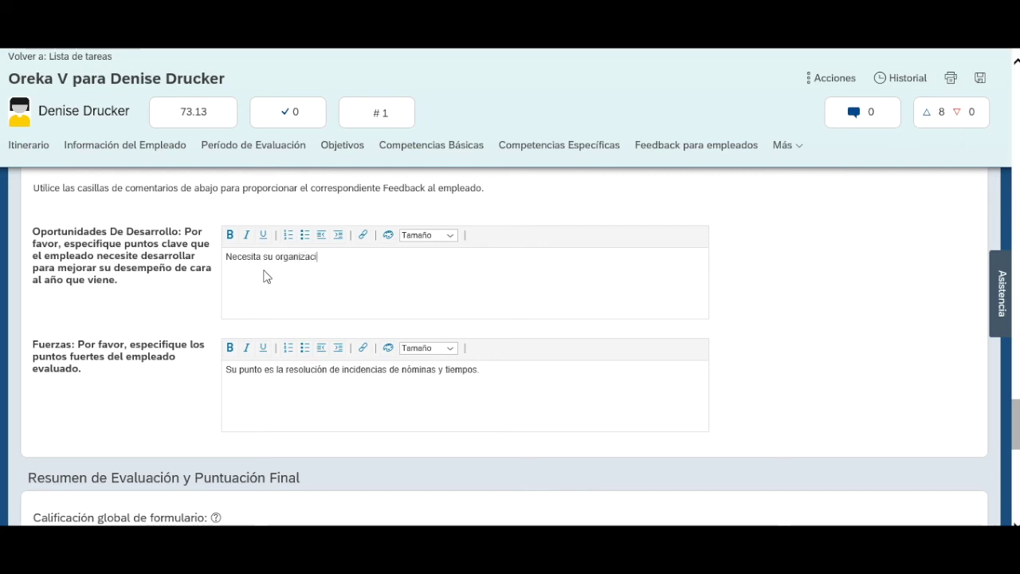
text(ón de trabajo.)
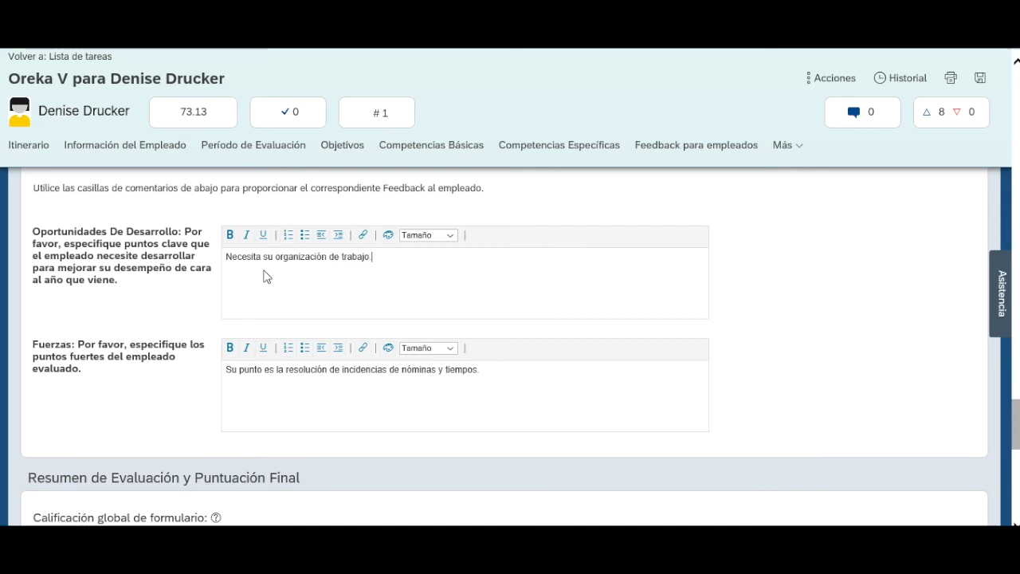
Examine the Resumen de Evaluación y Puntuación Final, comparing each section's rating and weighting with the form's overall rating.
scroll(694, 371, down, 8)
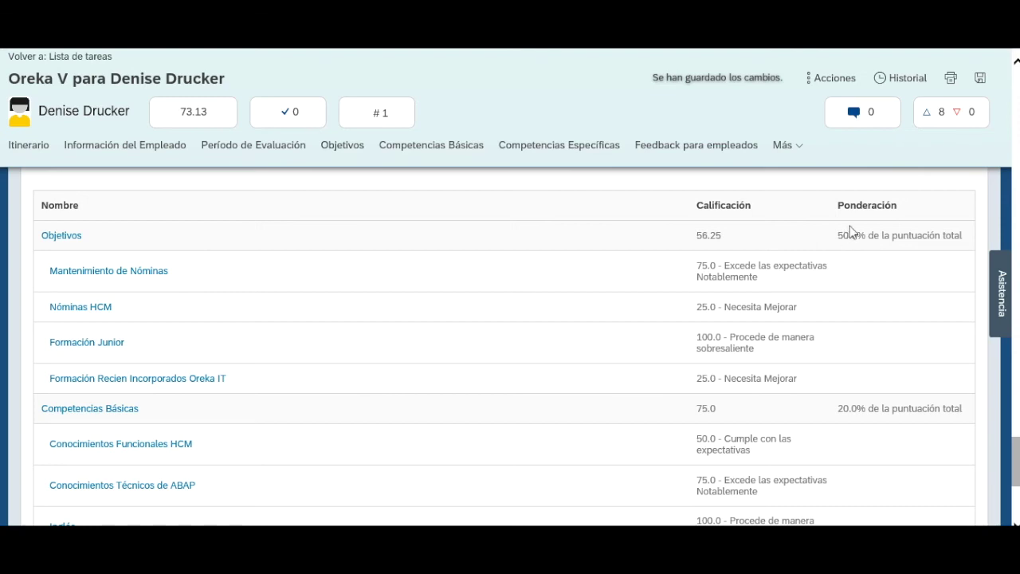
scroll(852, 237, down, 1)
scroll(806, 264, up, 2)
scroll(806, 264, down, 1)
scroll(728, 428, down, 3)
scroll(714, 385, up, 5)
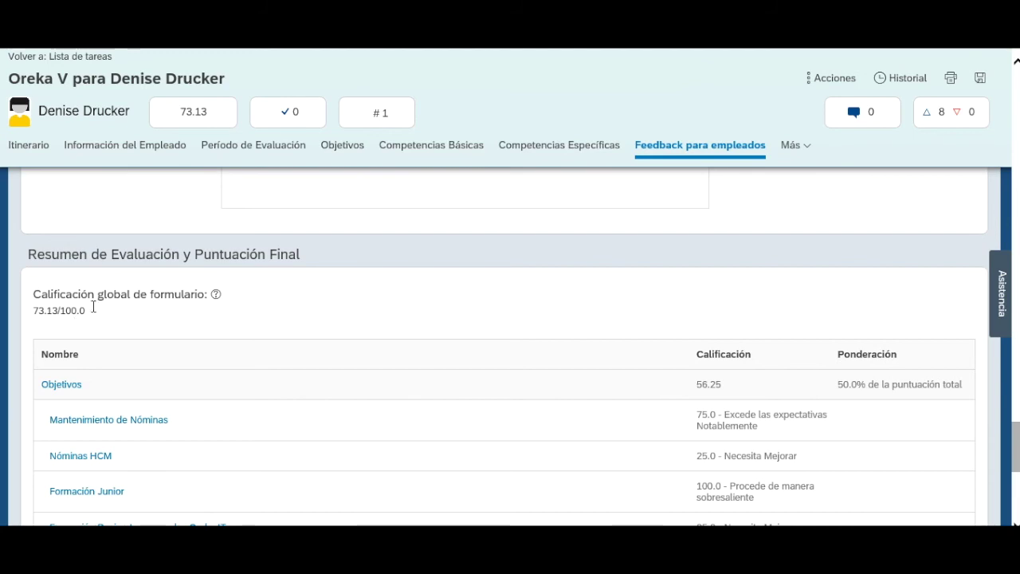
scroll(600, 308, down, 5)
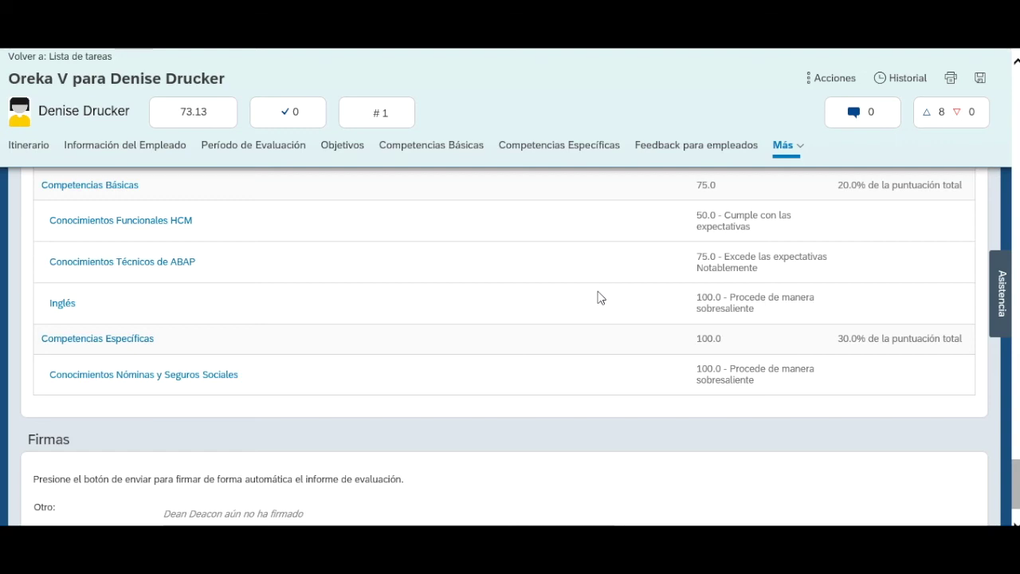
scroll(600, 297, up, 5)
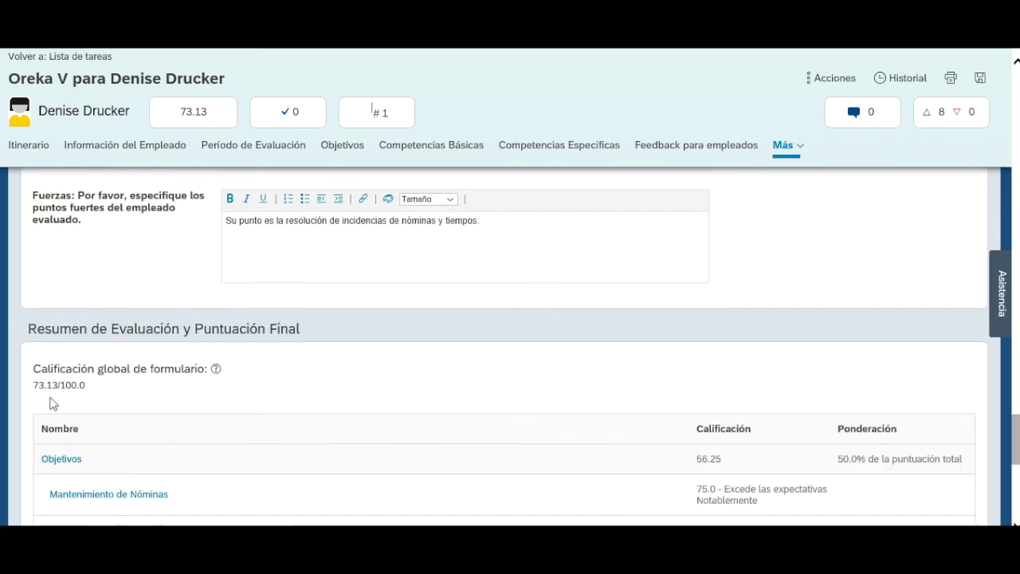
Send the first employee's evaluated form on to the next person in the route and move to the second employee's form.
scroll(95, 356, down, 5)
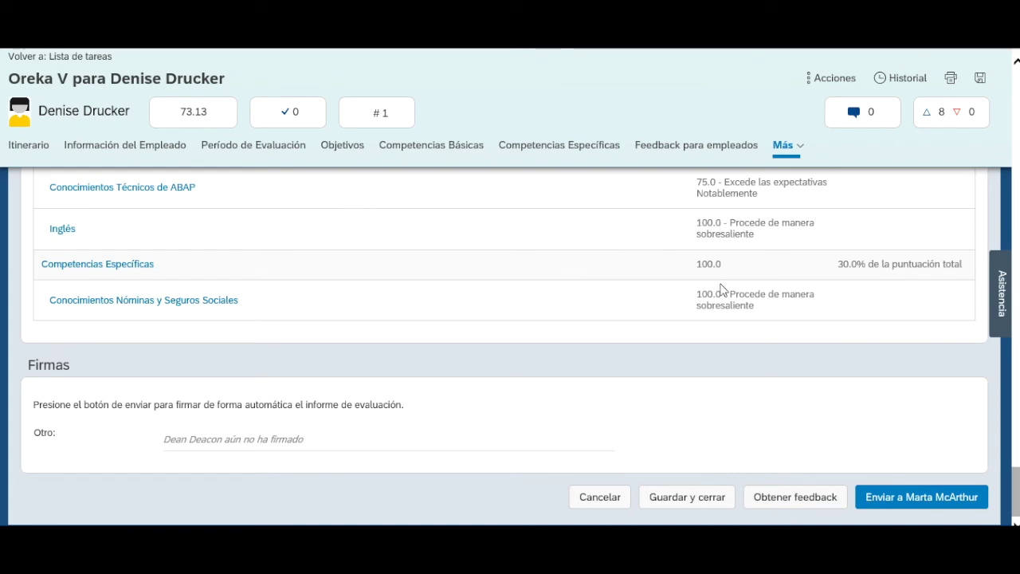
click(913, 495)
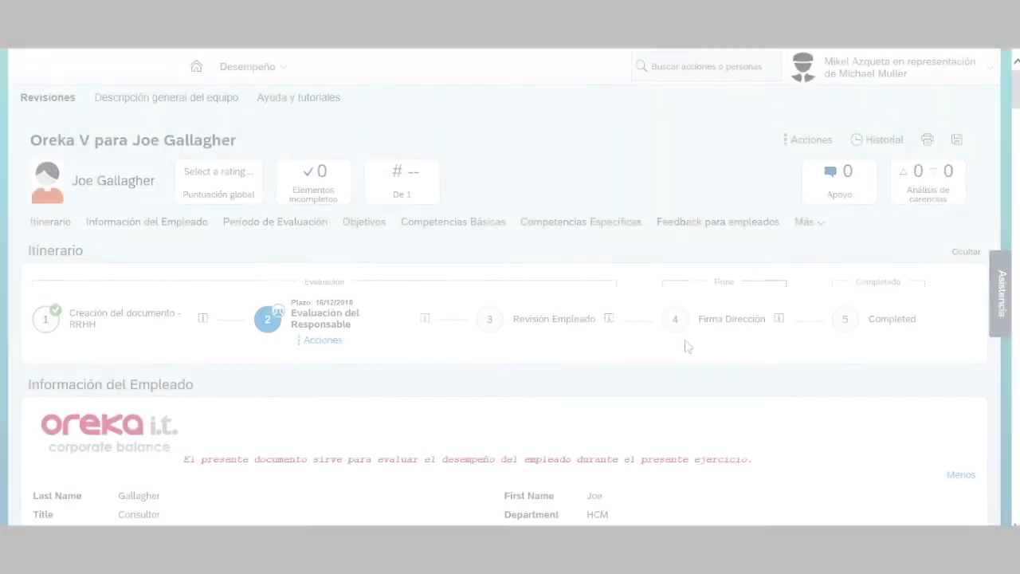
Rate the second employee's goals: Conocimientos HCM 4 of 5, Conocimiento Funcional 4, Artículos y Webinars 5, Mantenimiento Aplicaciones 4 and Acciones Comerciales 3.
scroll(365, 319, down, 2)
scroll(365, 318, down, 4)
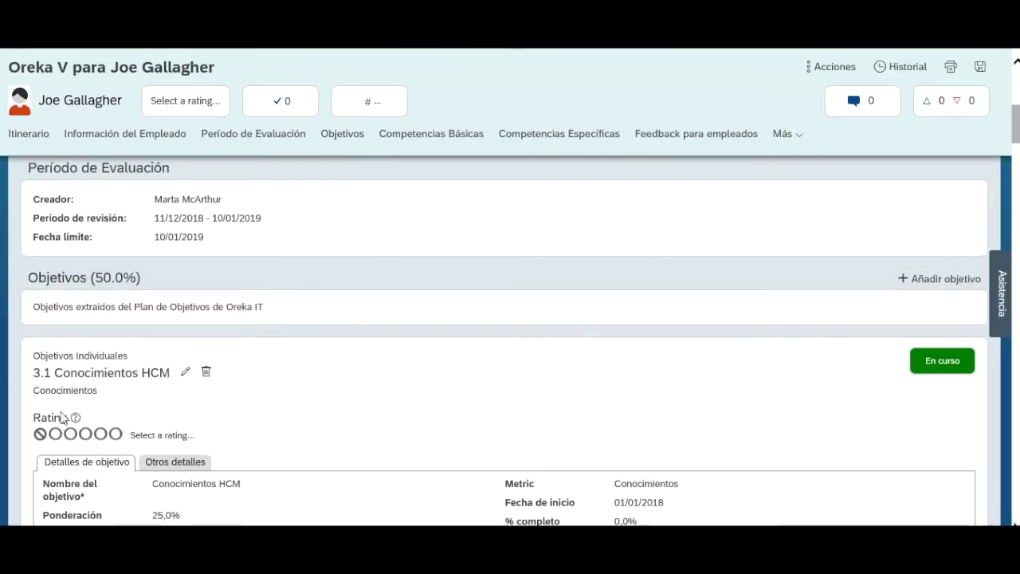
click(100, 431)
scroll(98, 431, down, 3)
click(100, 462)
scroll(107, 457, down, 4)
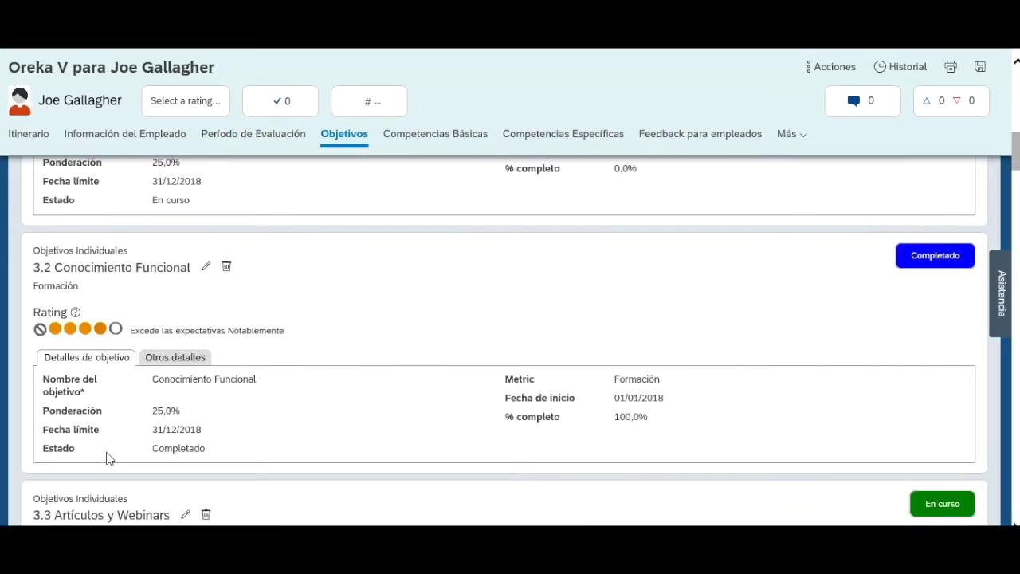
click(116, 409)
scroll(114, 418, down, 2)
scroll(111, 420, down, 3)
click(101, 282)
scroll(102, 311, down, 3)
click(70, 310)
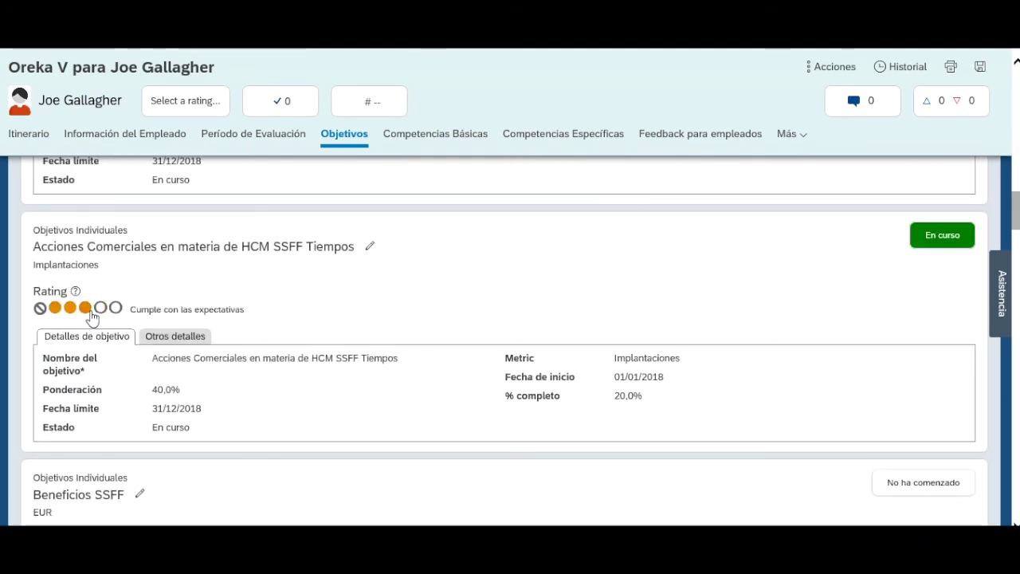
Rate the second employee's Beneficios SSFF and Realización de actividades de Marketing goals 5 of 5, and the two remaining goals 4.
scroll(107, 371, down, 5)
click(116, 185)
click(115, 430)
scroll(130, 435, down, 3)
click(100, 456)
scroll(98, 430, down, 3)
click(100, 481)
Rate the second employee's Competencias Básicas: Conocimientos Funcionales HCM 5 of 5, Conocimientos Técnicos de ABAP 4 and Inglés 4.
scroll(96, 458, down, 5)
scroll(92, 410, down, 5)
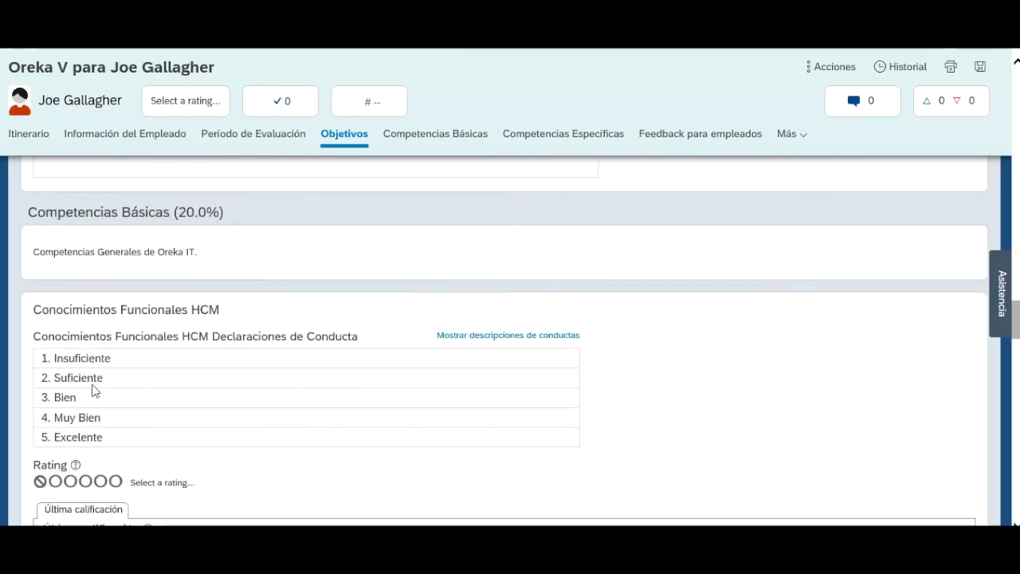
click(116, 482)
scroll(112, 446, down, 1)
scroll(110, 419, down, 4)
click(101, 440)
scroll(108, 471, down, 4)
click(100, 473)
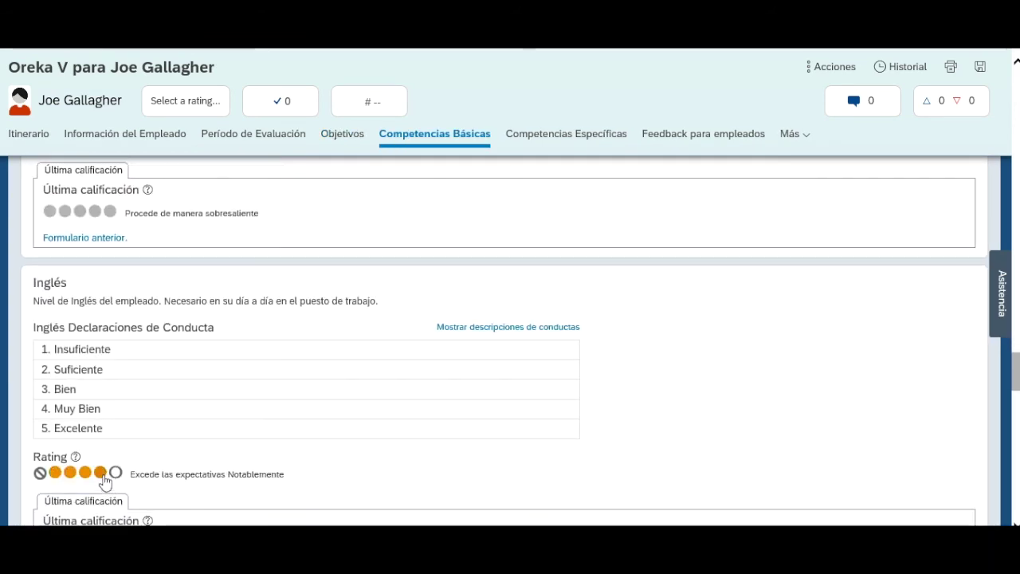
Rate the second employee's specific competency Parametrización y Programación de SuccessFactors 4 of 5.
scroll(98, 457, down, 5)
click(100, 441)
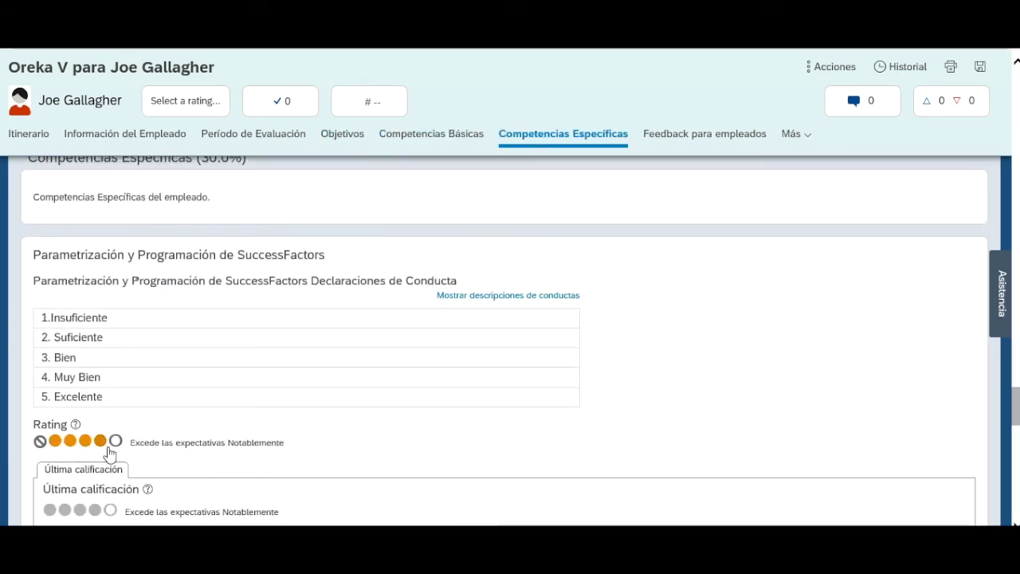
scroll(323, 296, down, 3)
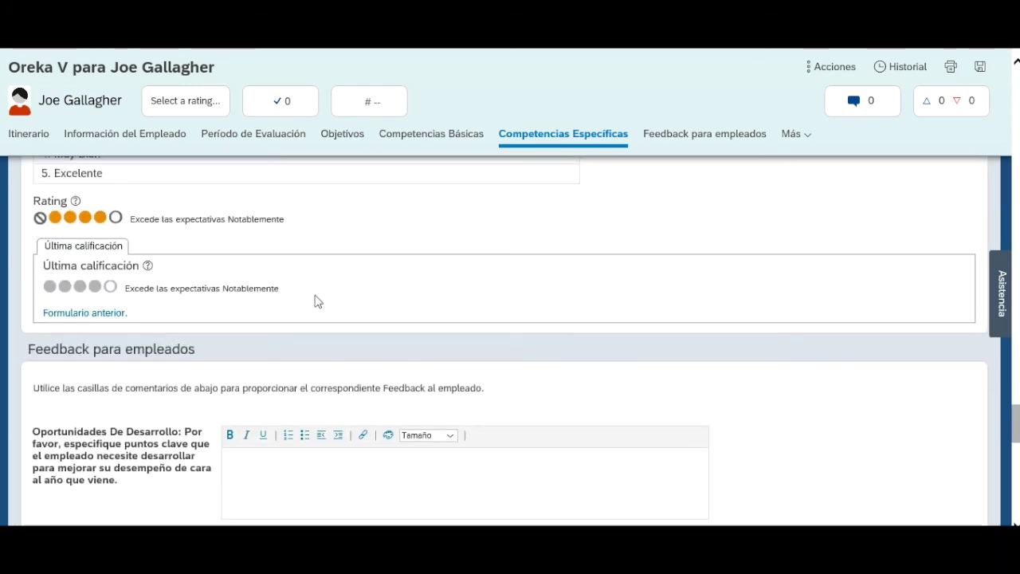
Review the second employee's final score summary, leaving the feedback fields blank, and send the form back to the RRHH user.
scroll(280, 301, down, 2)
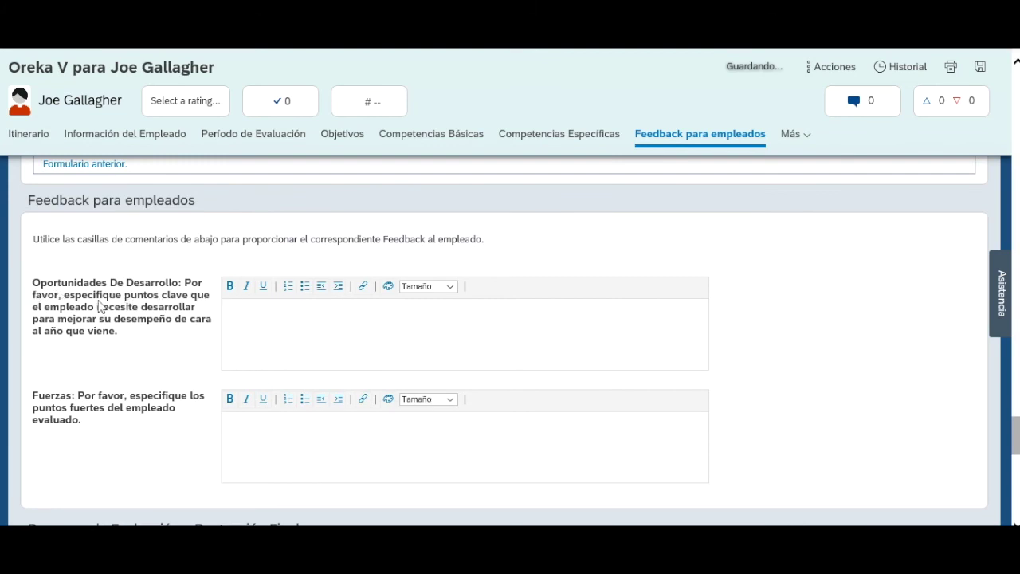
scroll(132, 295, down, 5)
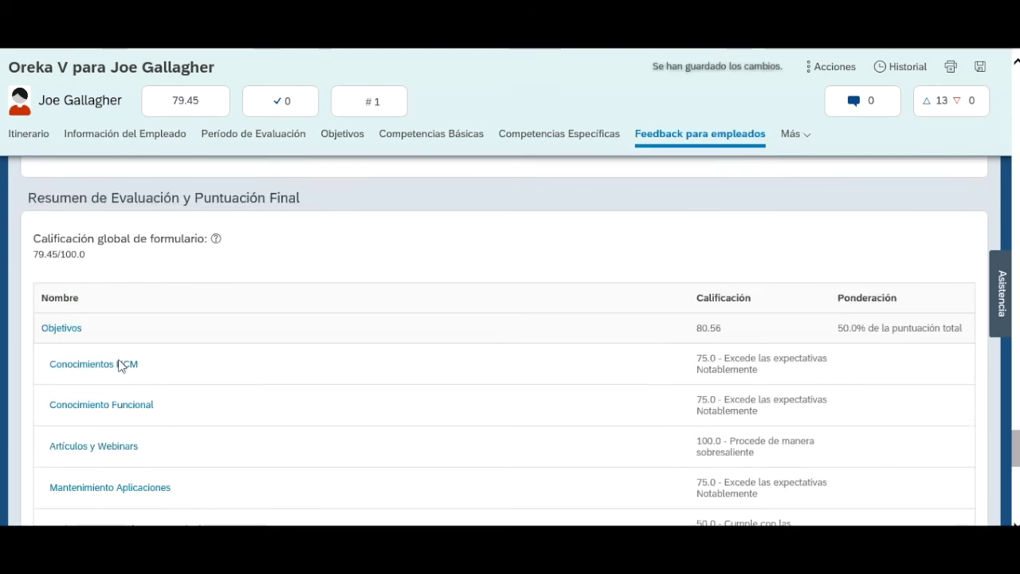
scroll(121, 366, down, 4)
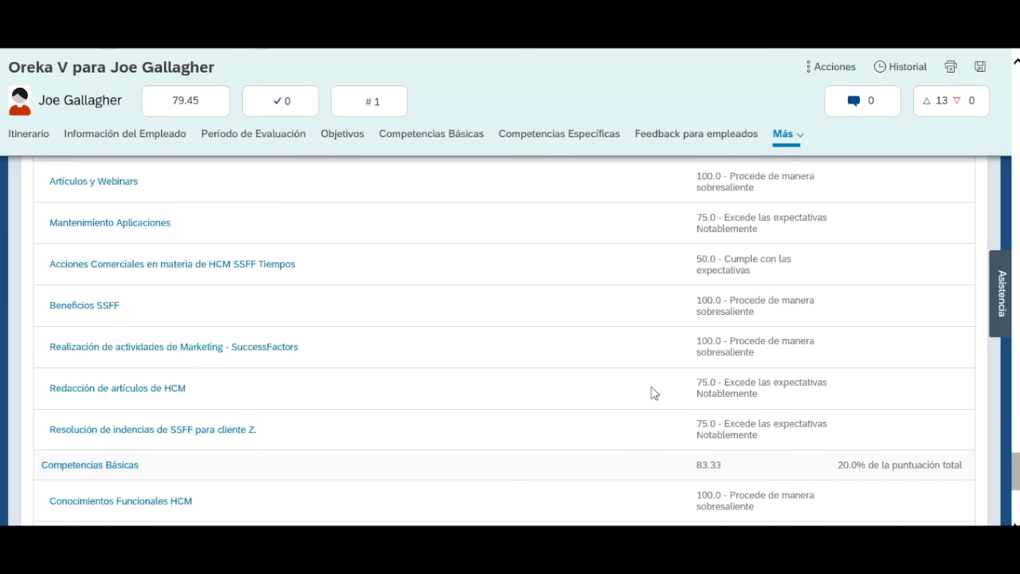
scroll(636, 388, up, 4)
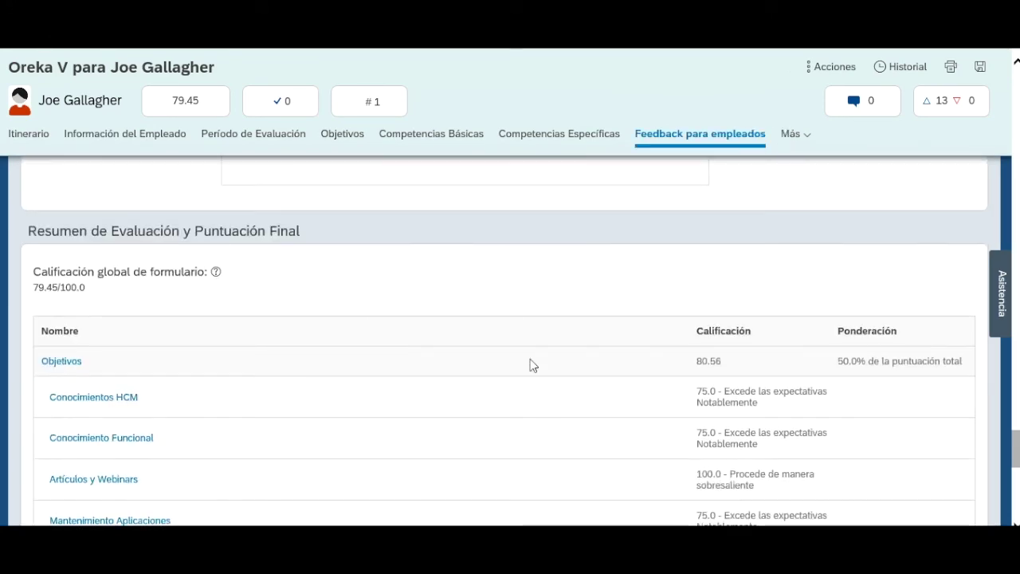
scroll(755, 364, down, 10)
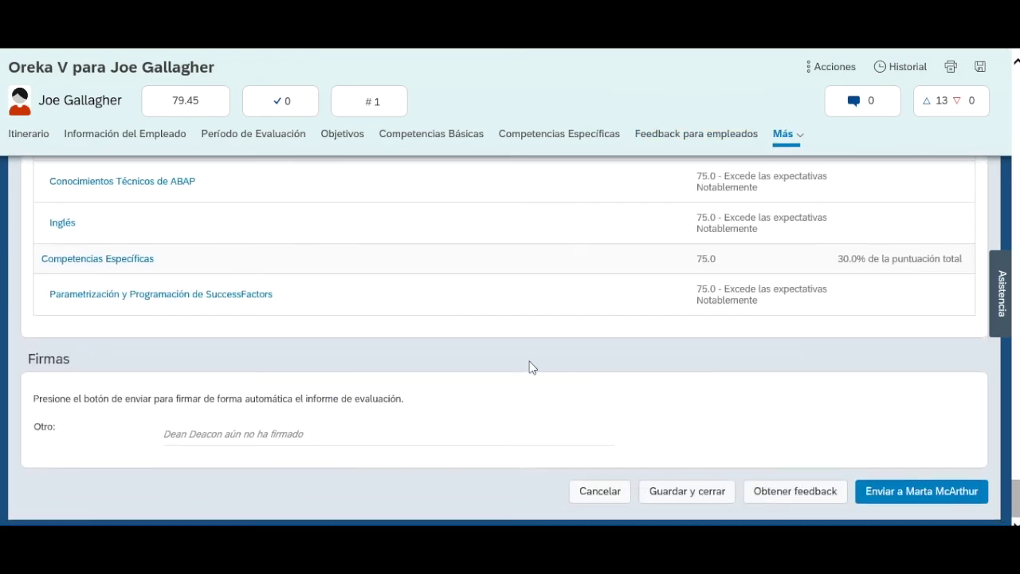
click(956, 489)
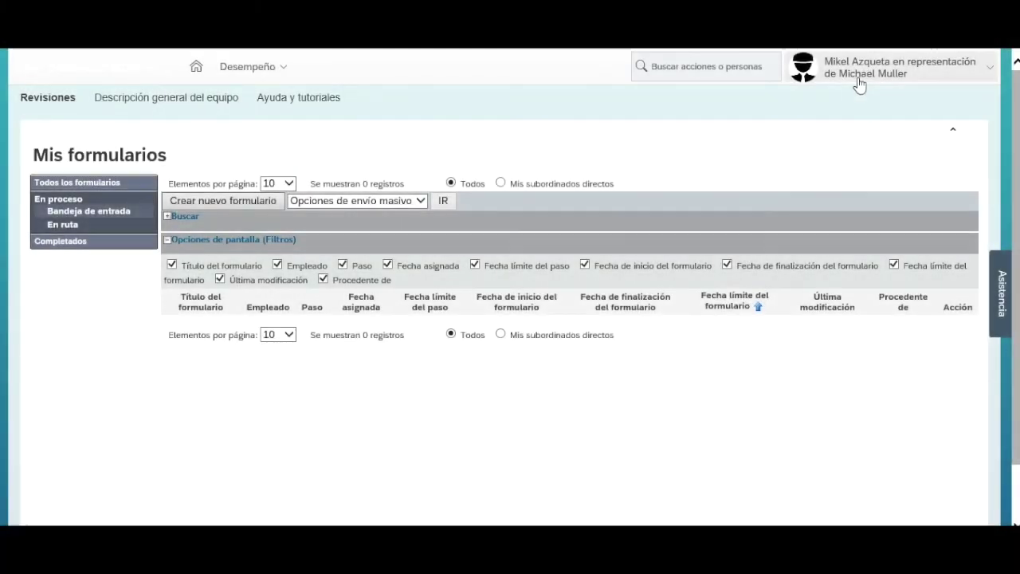
Switch the proxy session from the manager to the RRHH user who created the forms.
click(859, 79)
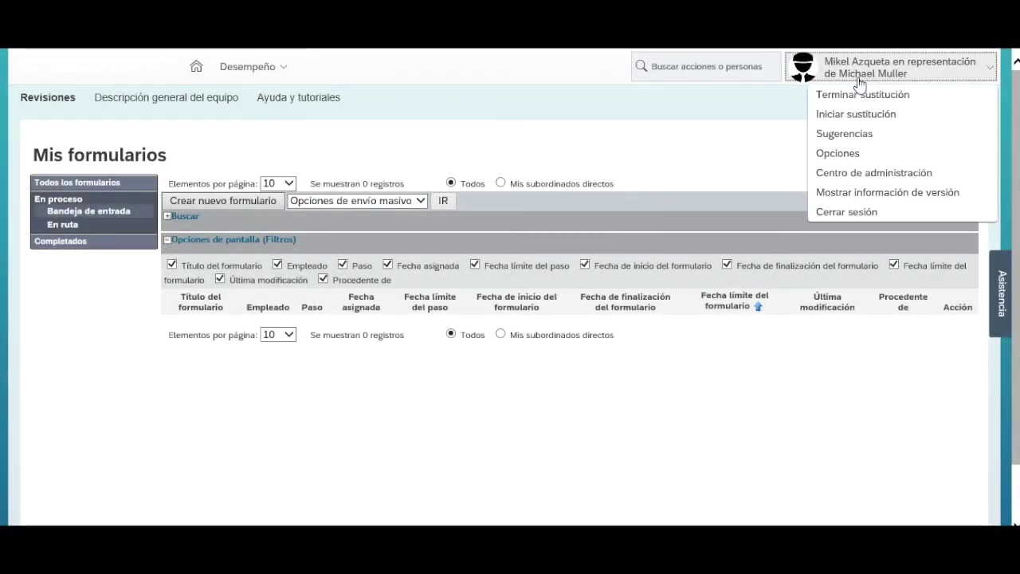
click(833, 116)
text(marta)
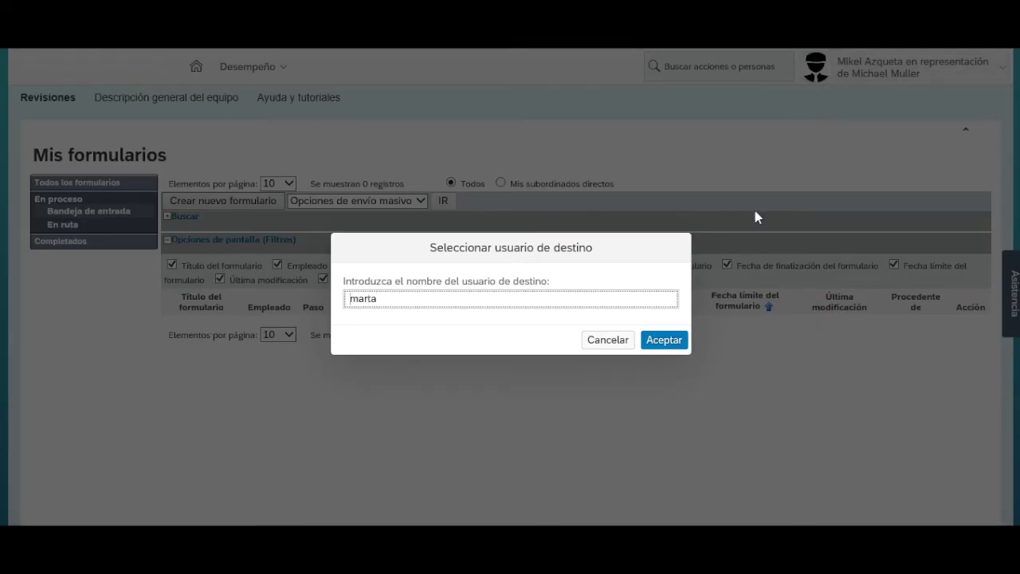
click(469, 330)
click(665, 340)
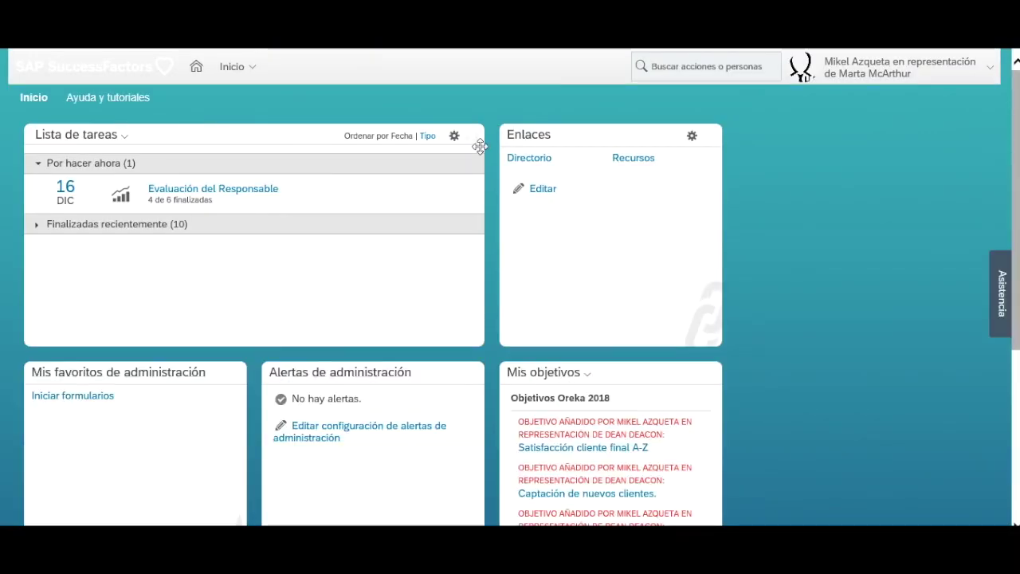
Open the first employee's form from the Evaluación del Responsable task, review its ratings and send it to the evaluated employee.
click(469, 199)
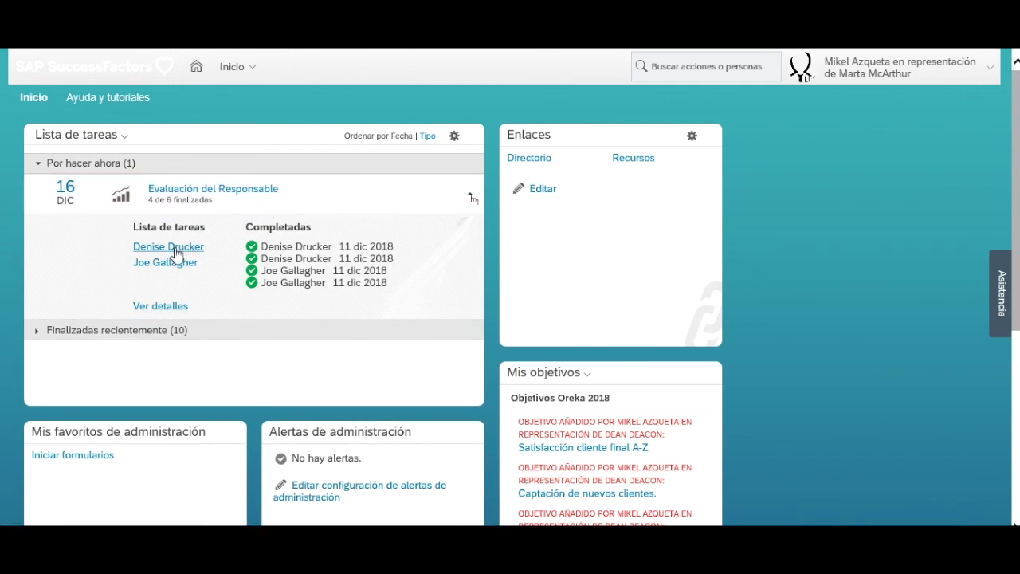
click(176, 249)
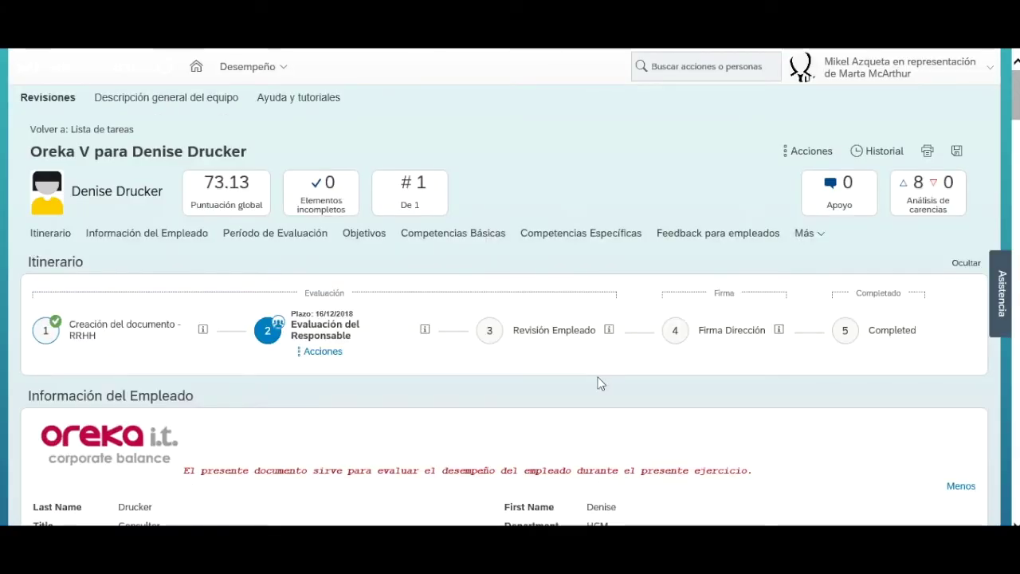
scroll(598, 382, down, 10)
scroll(598, 383, down, 20)
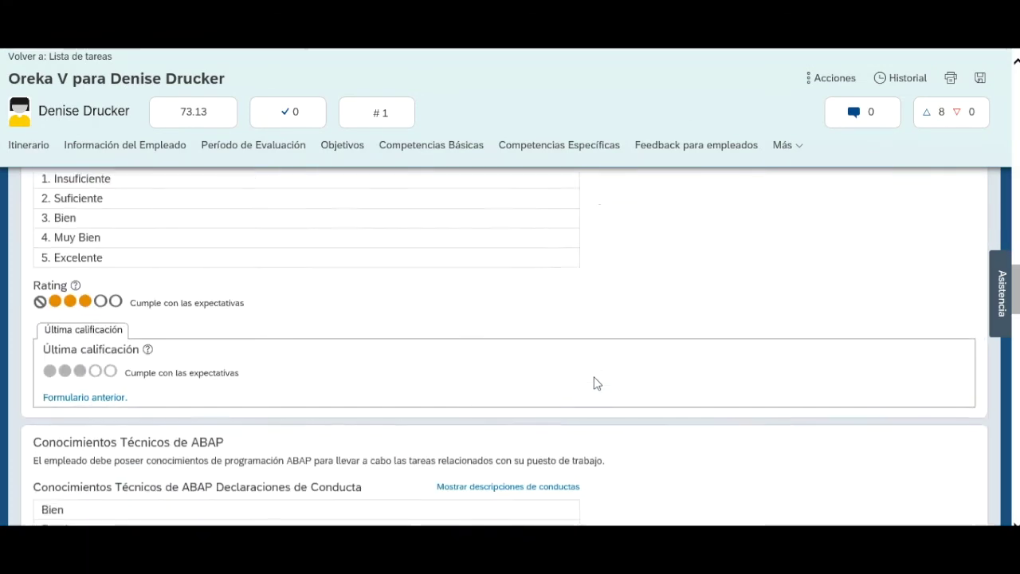
scroll(597, 383, down, 10)
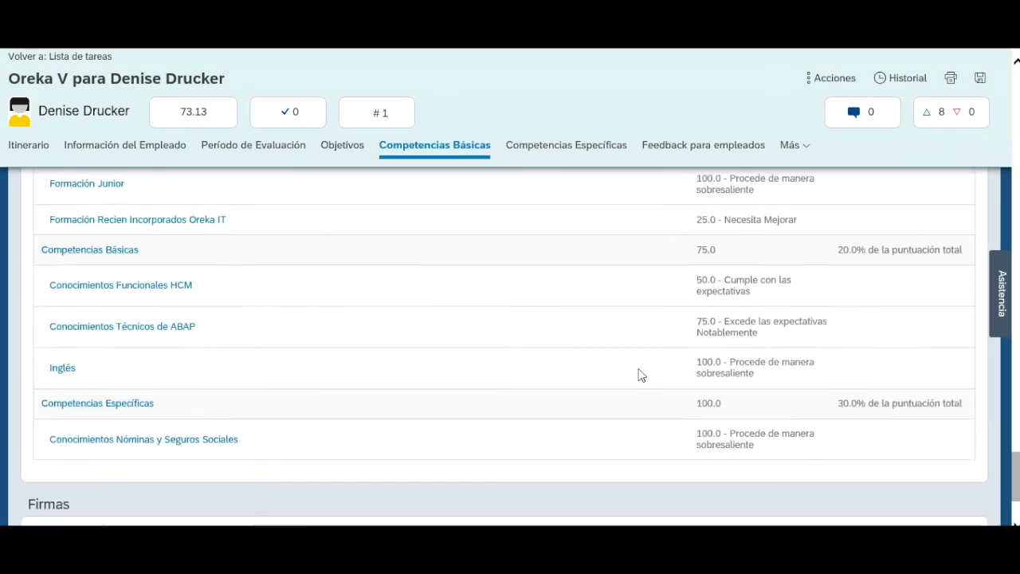
click(936, 490)
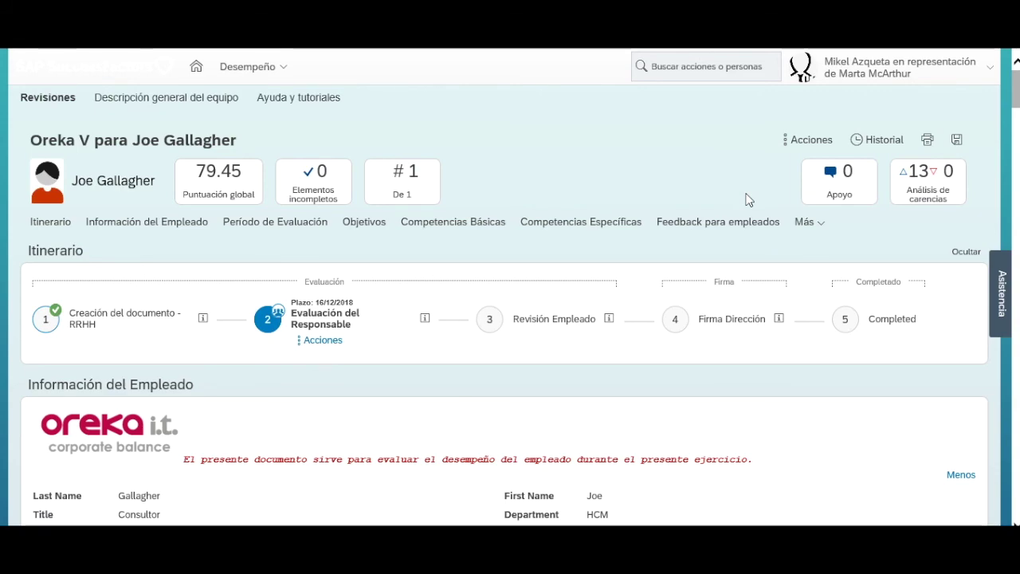
Review the second employee's goal and competency ratings and send that form to the evaluated employee.
scroll(749, 199, down, 20)
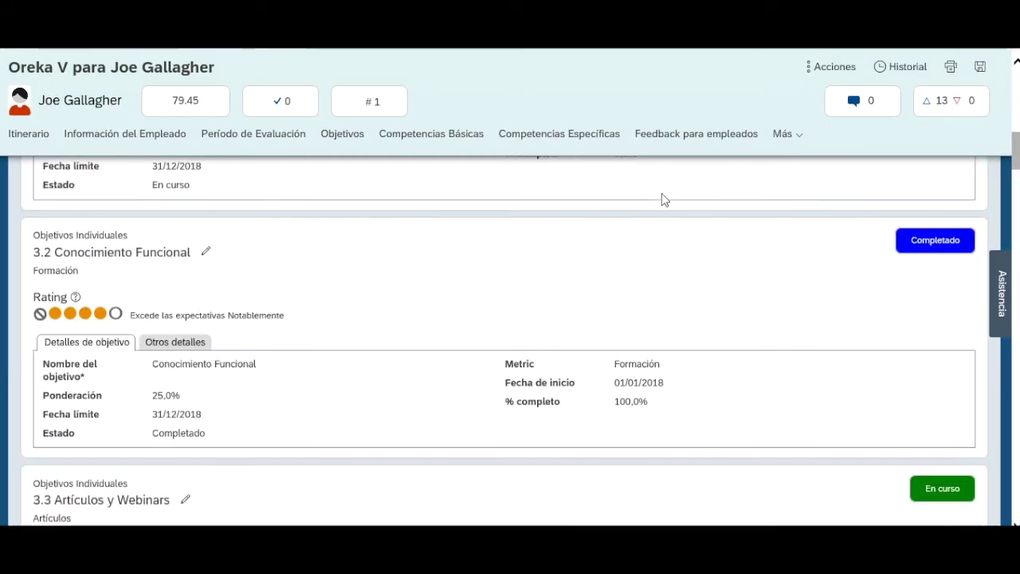
scroll(664, 192, down, 15)
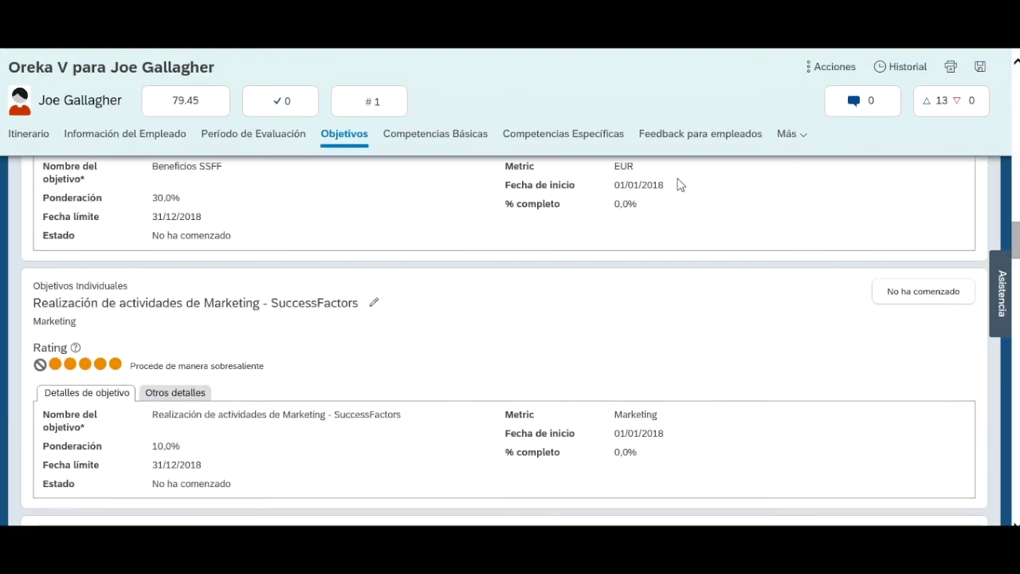
scroll(698, 277, down, 20)
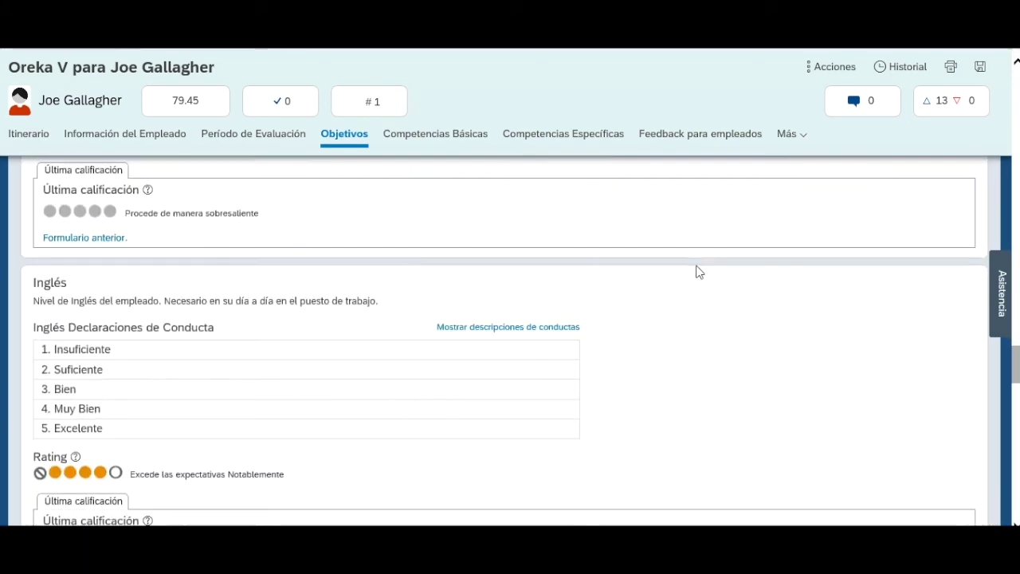
scroll(698, 274, down, 10)
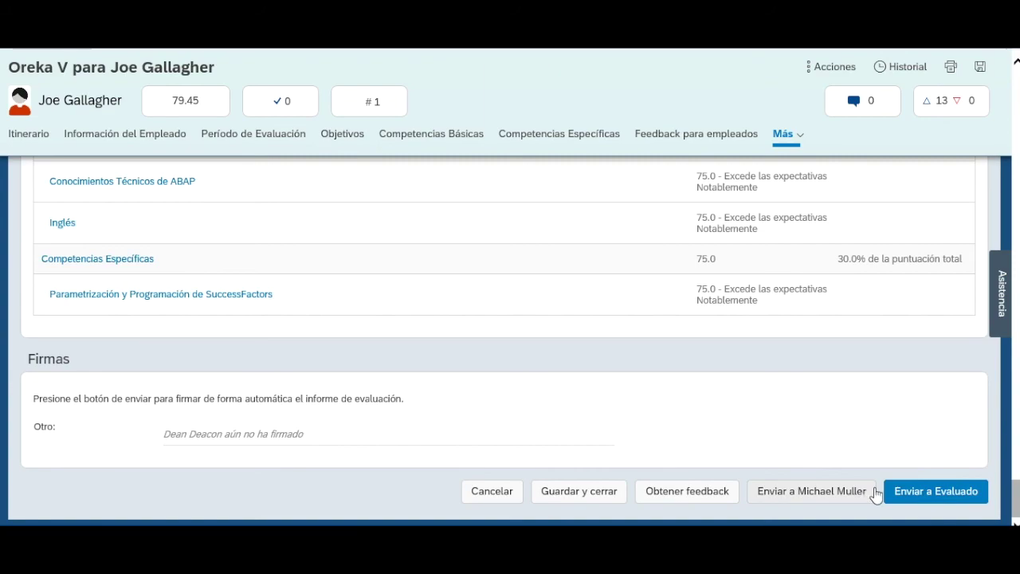
click(938, 495)
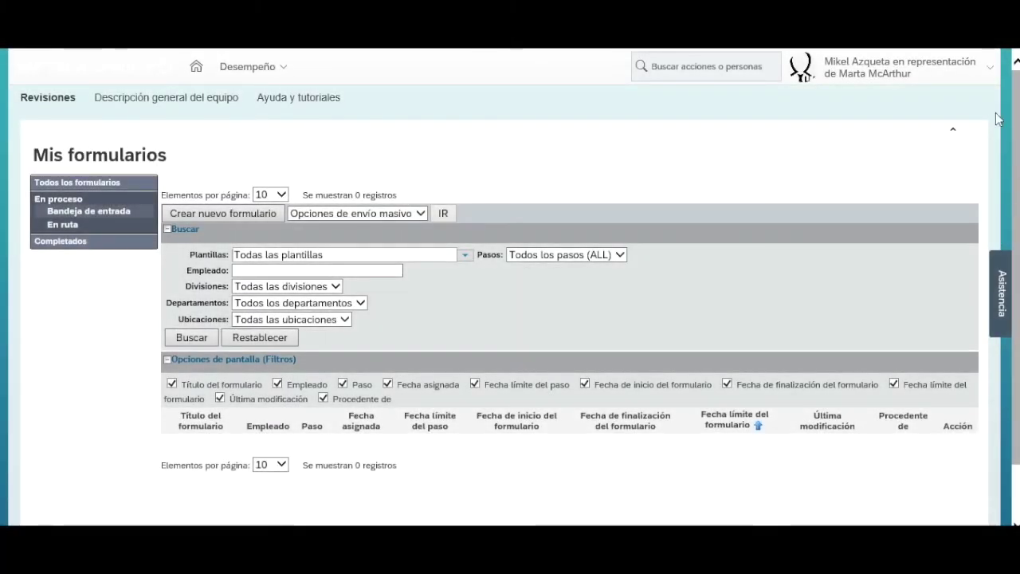
Switch the proxy session to the second employee and open their form from the Revisión Empleado task.
click(989, 77)
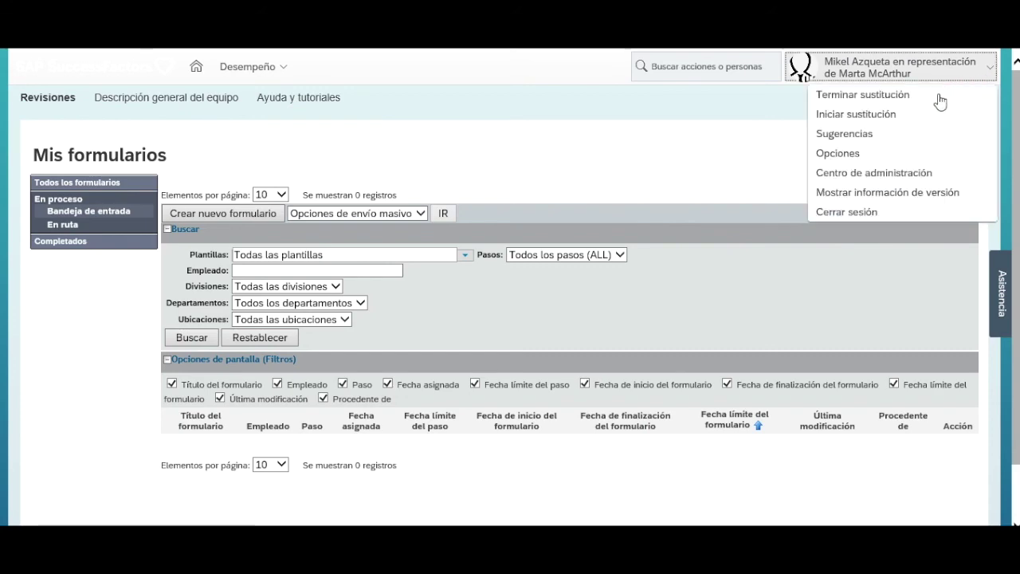
click(920, 114)
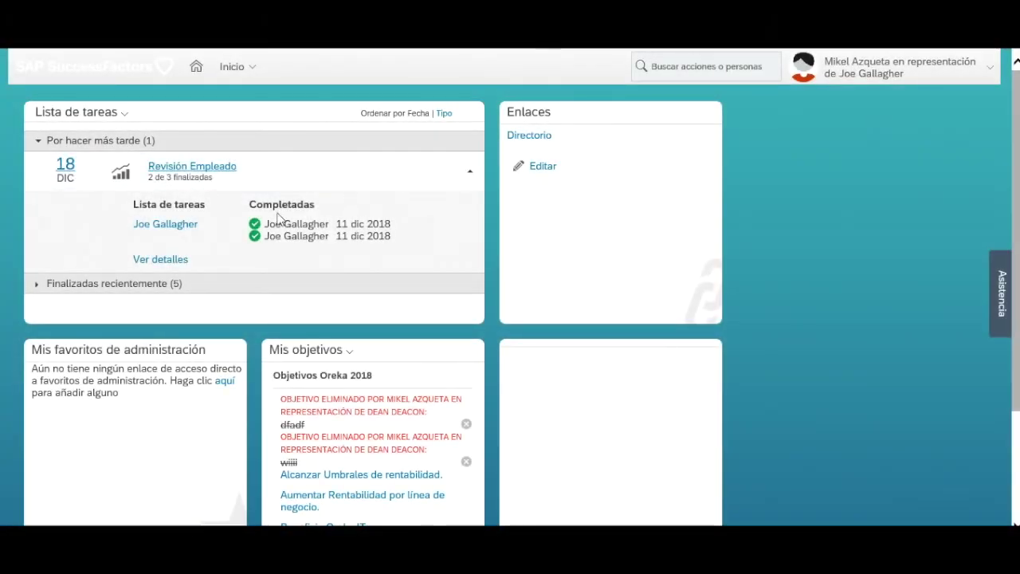
click(165, 224)
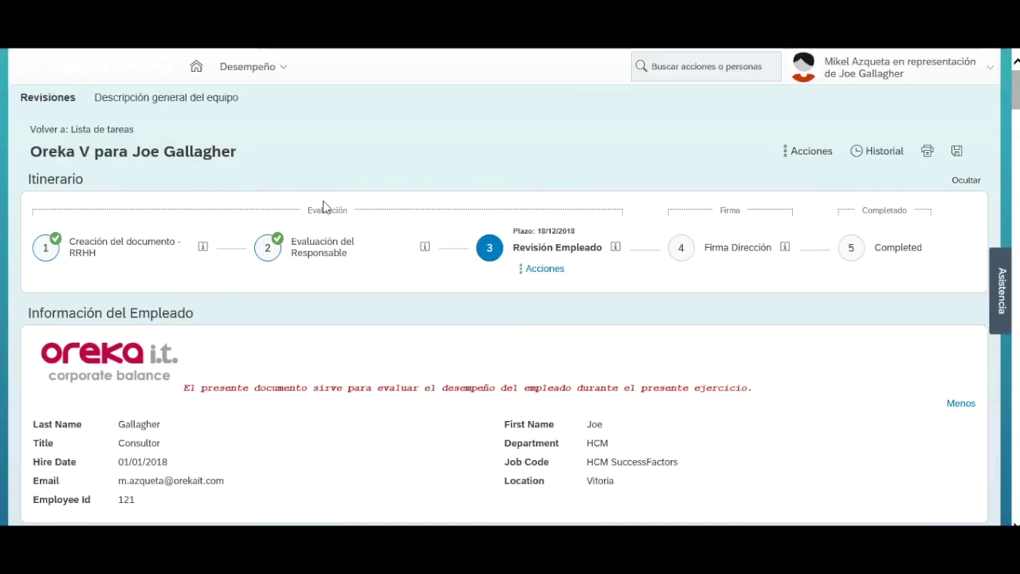
Review the ratings, feedback section and score summary as the second employee and finalize the form in the Revisión Empleado step.
scroll(325, 207, down, 5)
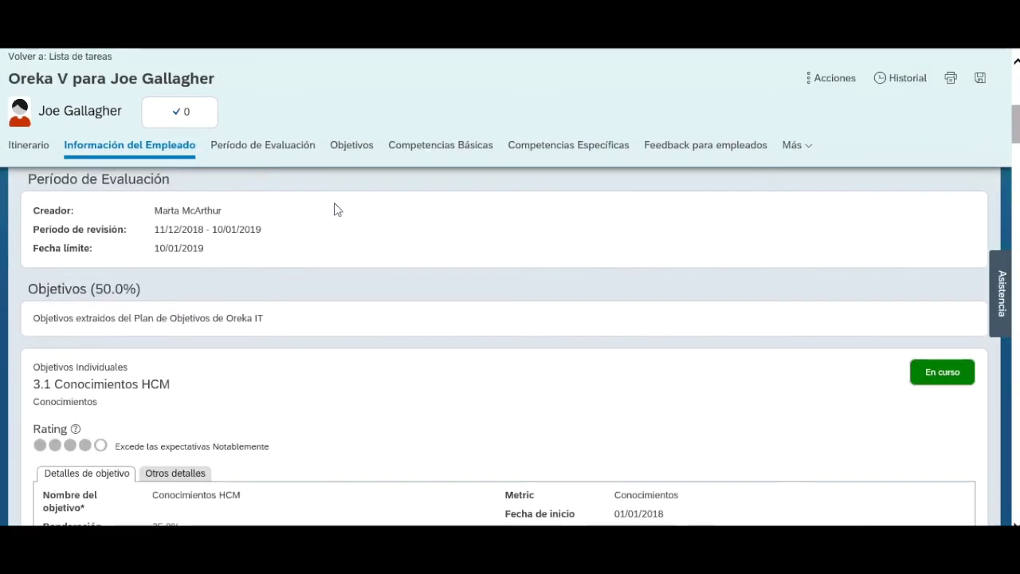
scroll(175, 335, down, 2)
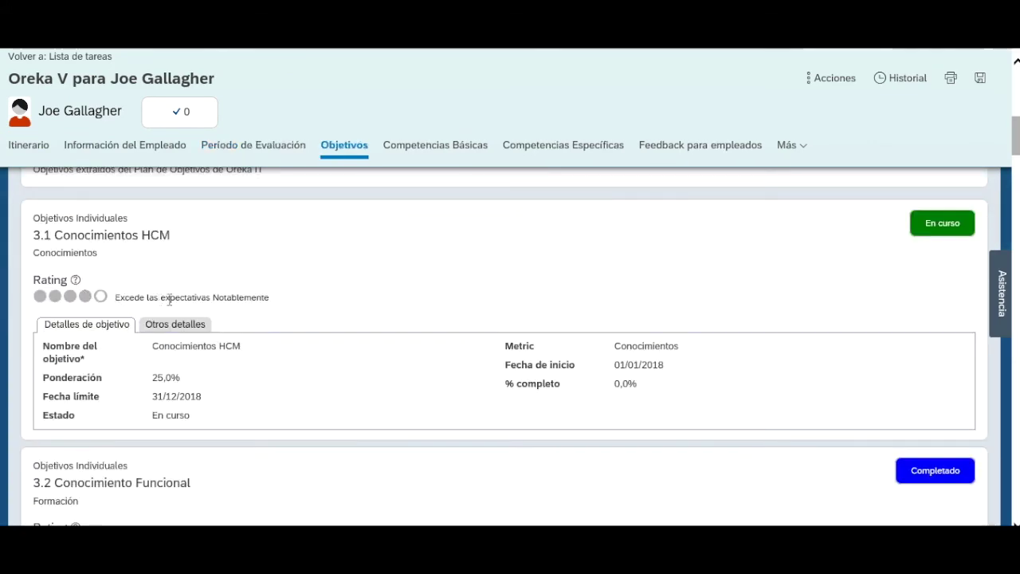
scroll(169, 299, down, 12)
scroll(170, 299, down, 15)
scroll(212, 320, down, 15)
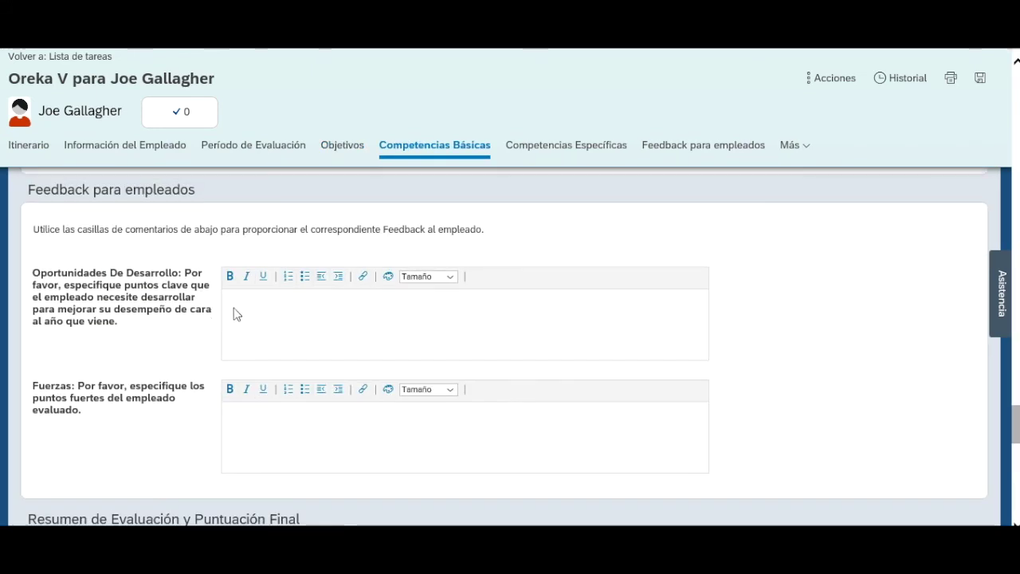
scroll(455, 324, down, 5)
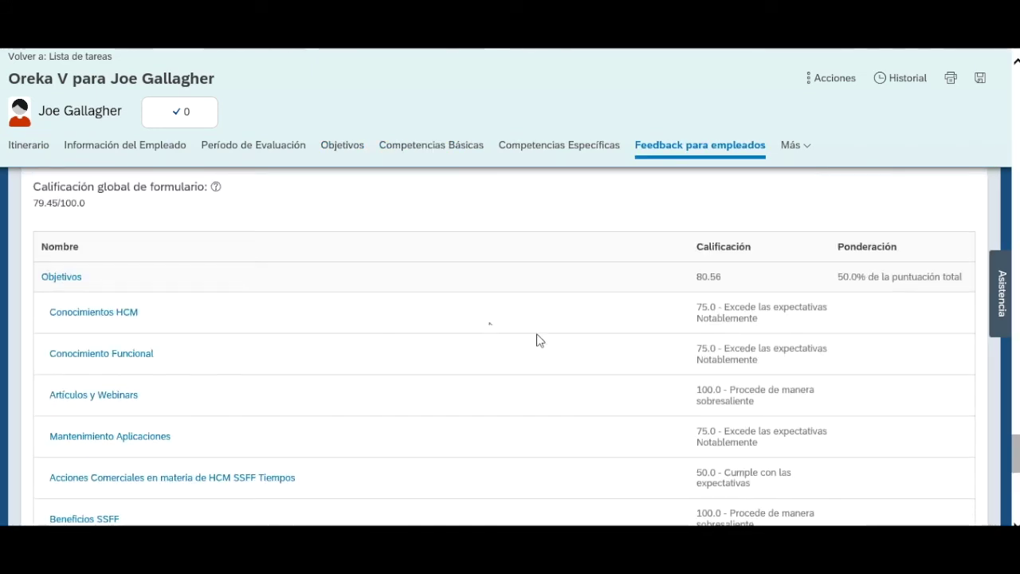
scroll(539, 341, down, 10)
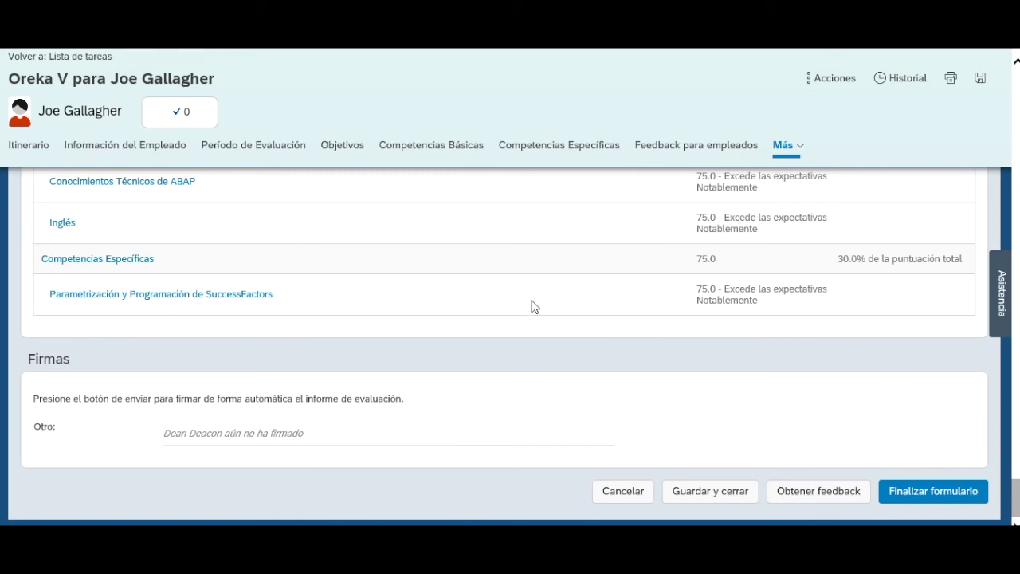
scroll(532, 308, up, 3)
scroll(587, 308, up, 5)
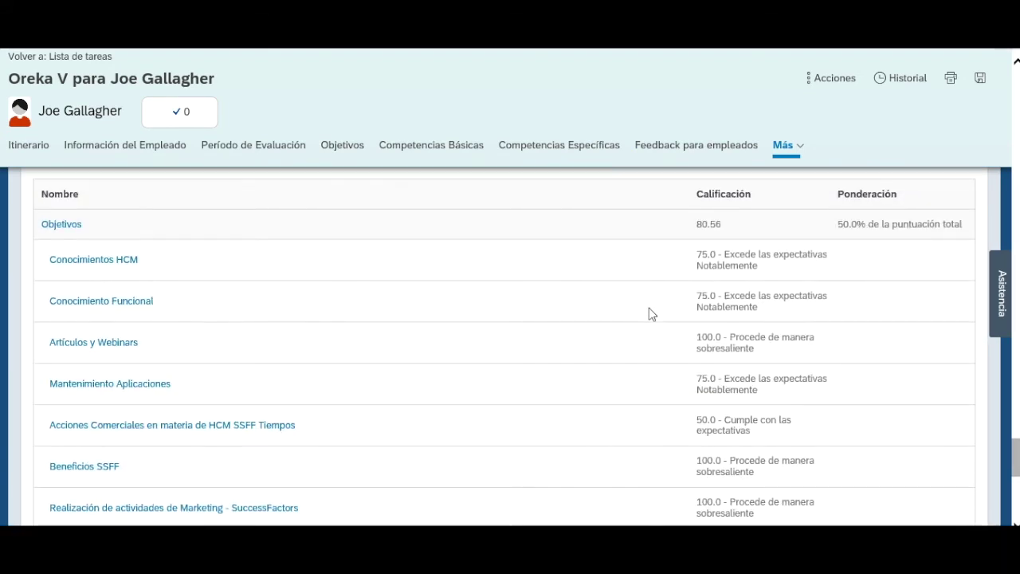
scroll(649, 307, up, 2)
scroll(770, 331, down, 10)
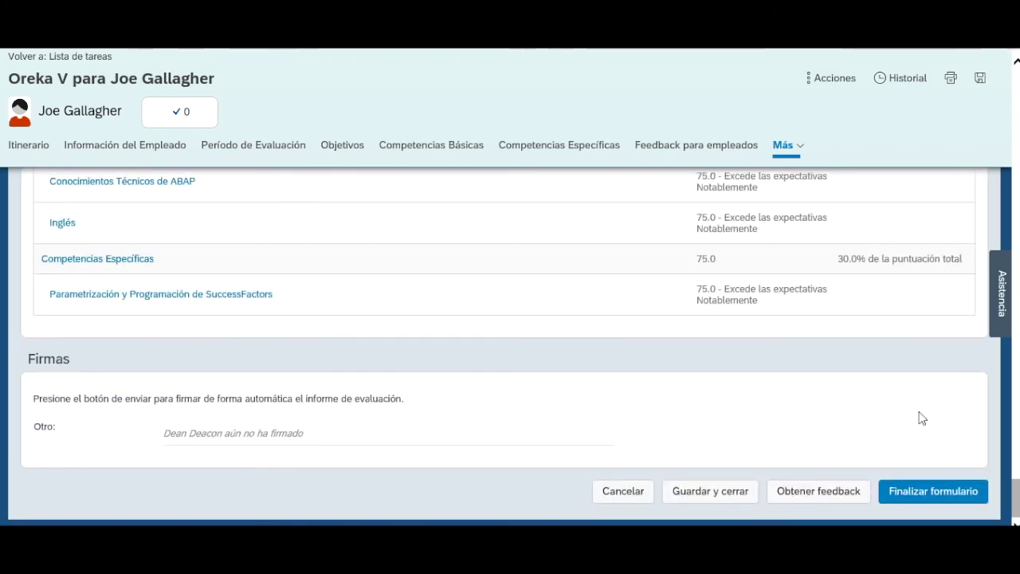
click(922, 490)
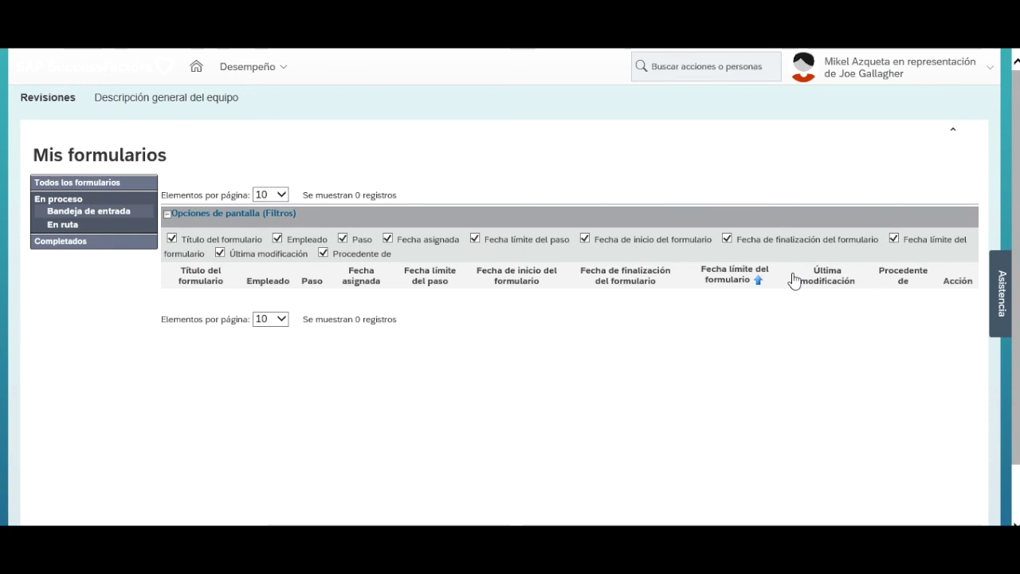
Switch the proxy session to the director responsible for the Firma Dirección step.
click(895, 90)
click(873, 115)
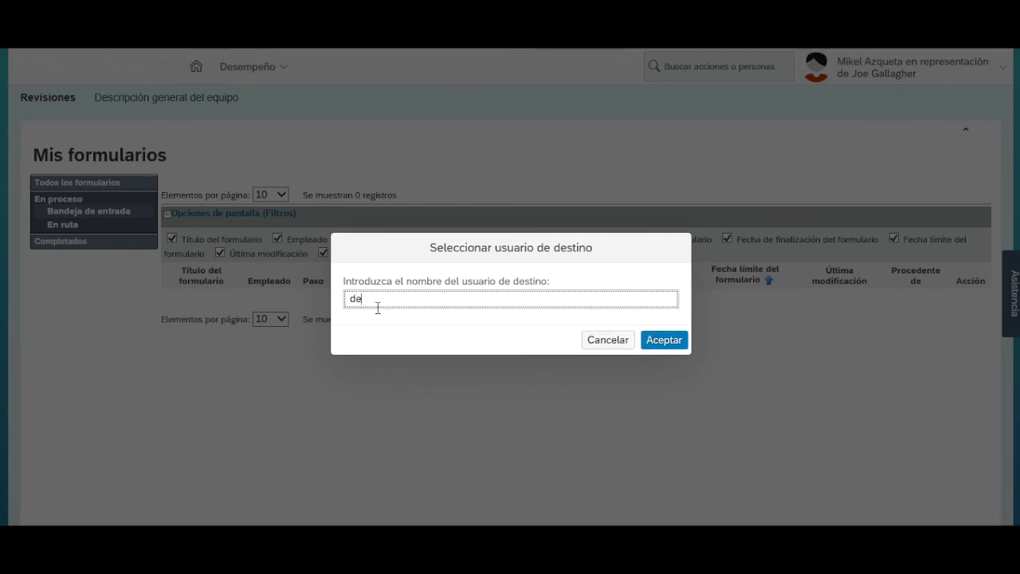
click(389, 350)
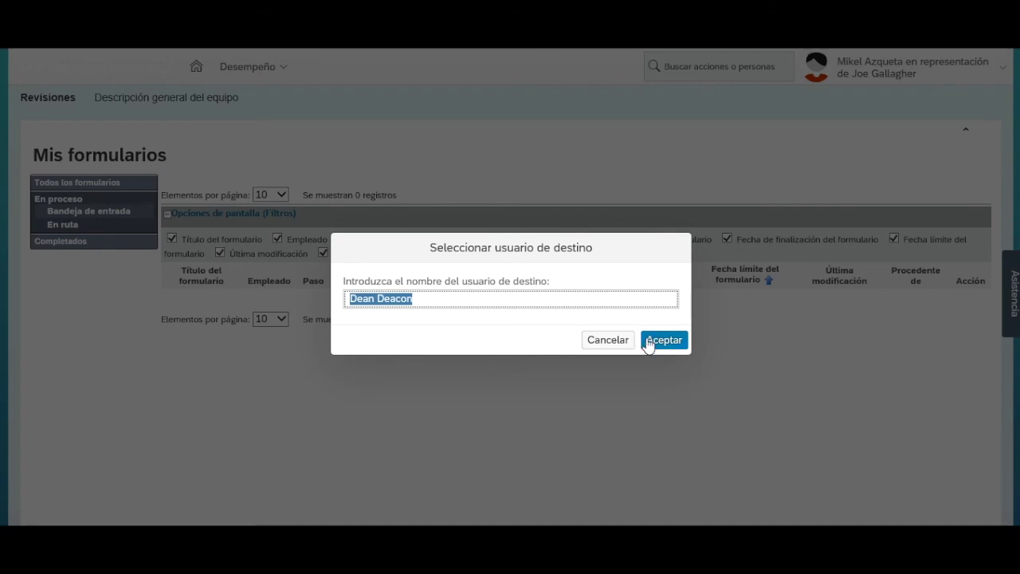
click(651, 341)
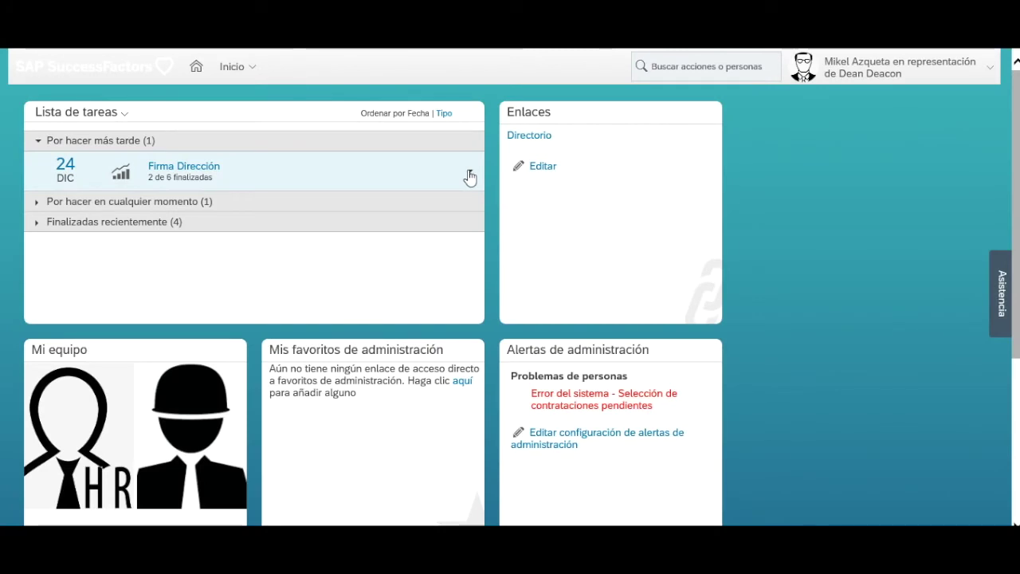
Open the second employee's Oreka V form from the Firma Dirección task and sign it as the director.
click(470, 175)
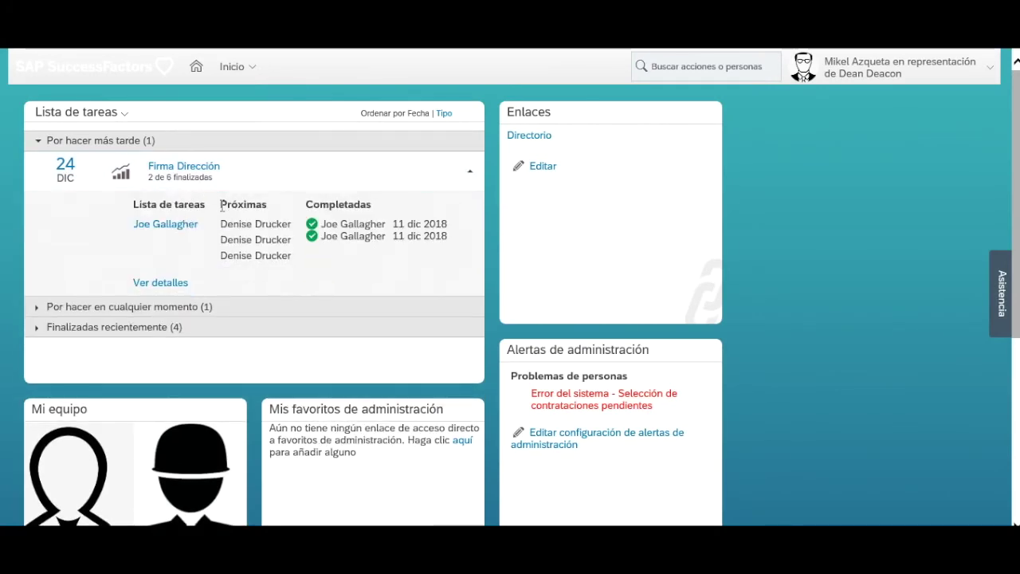
click(162, 226)
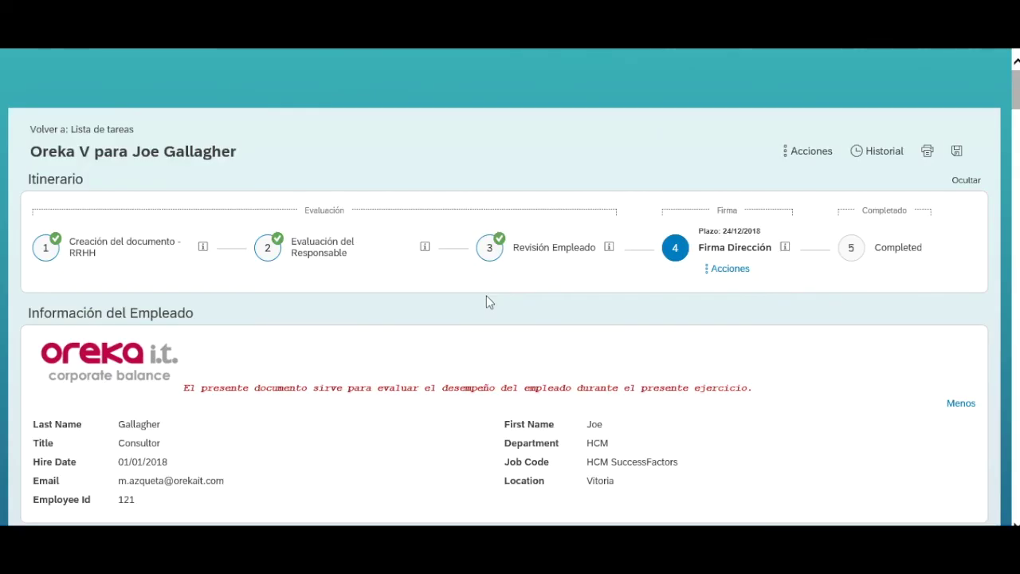
scroll(489, 301, down, 1)
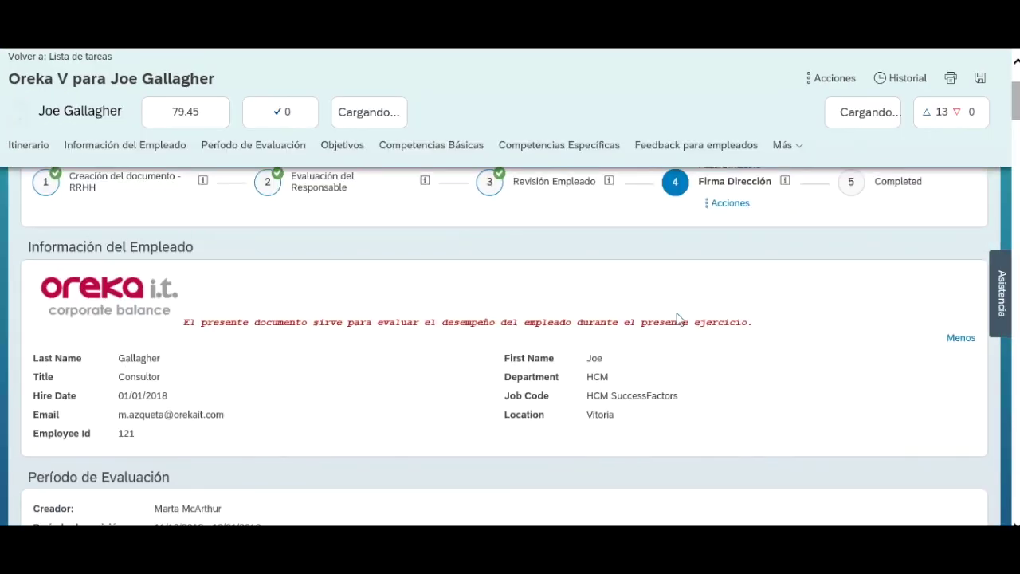
scroll(677, 318, down, 20)
scroll(676, 323, down, 20)
scroll(675, 323, down, 20)
scroll(676, 323, down, 10)
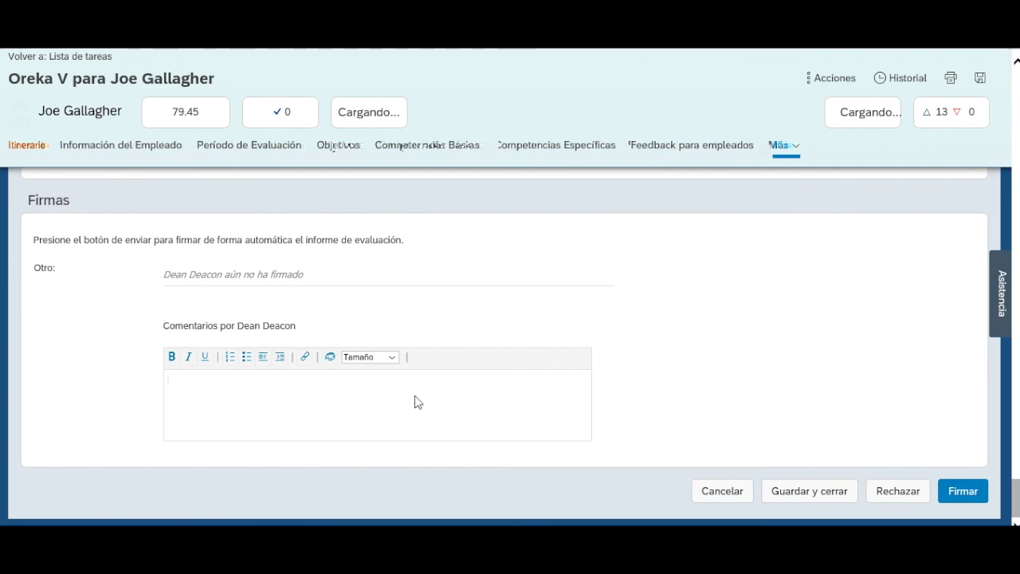
click(964, 488)
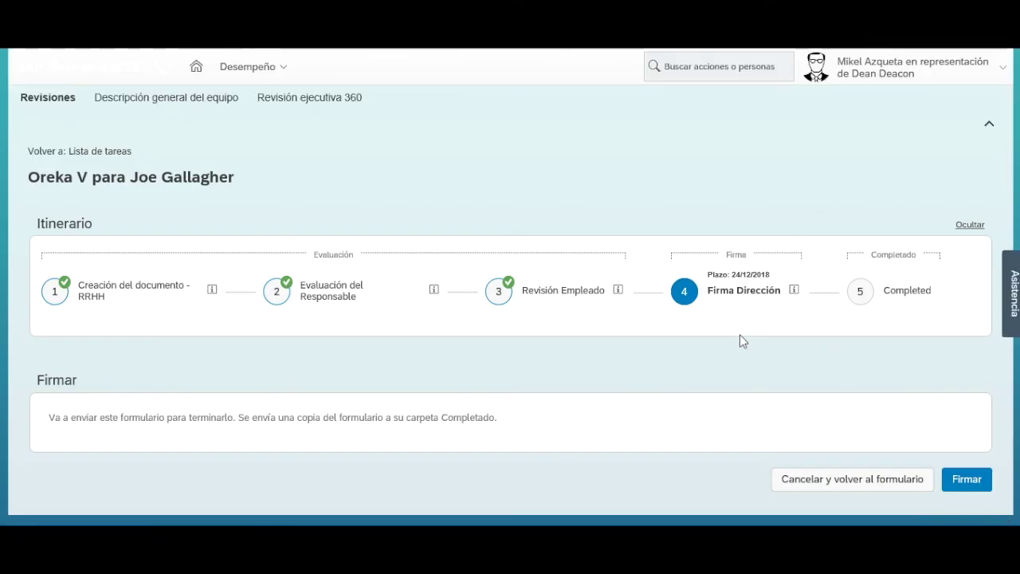
click(985, 481)
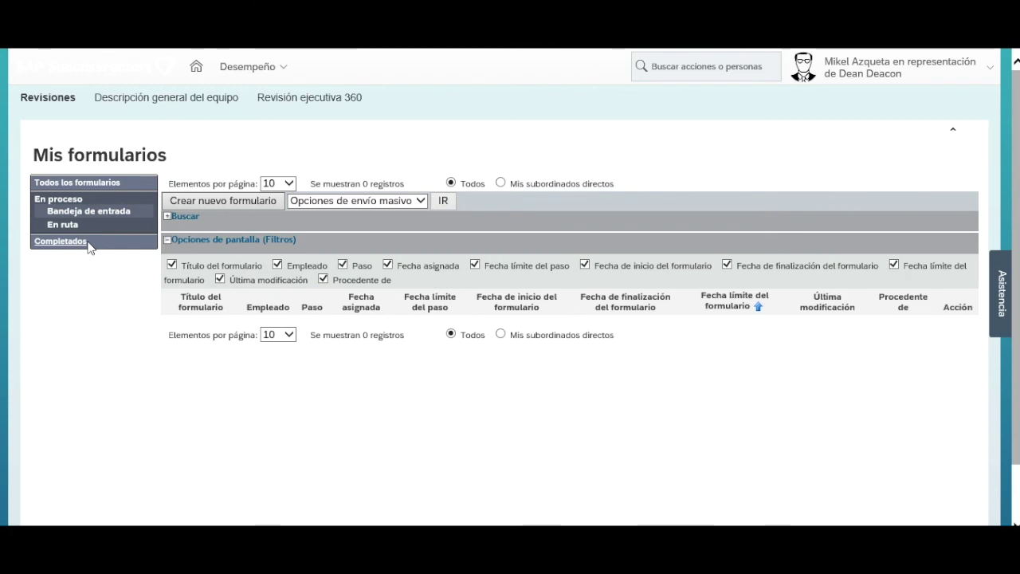
Open the signed Oreka V form from the Completados folder and examine its itinerary, goal ratings, score summary and signature section.
click(61, 242)
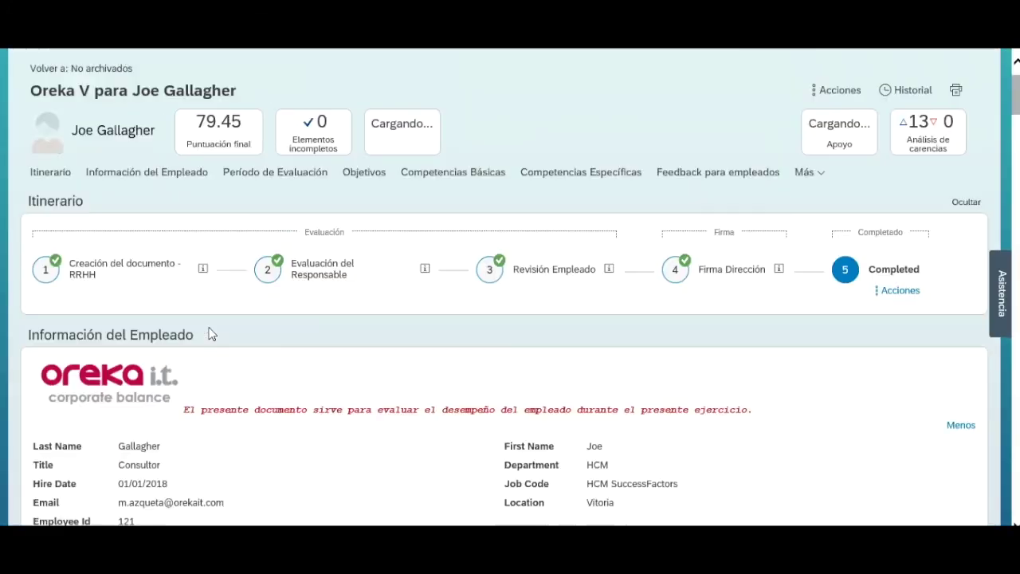
scroll(206, 333, down, 10)
scroll(207, 343, down, 15)
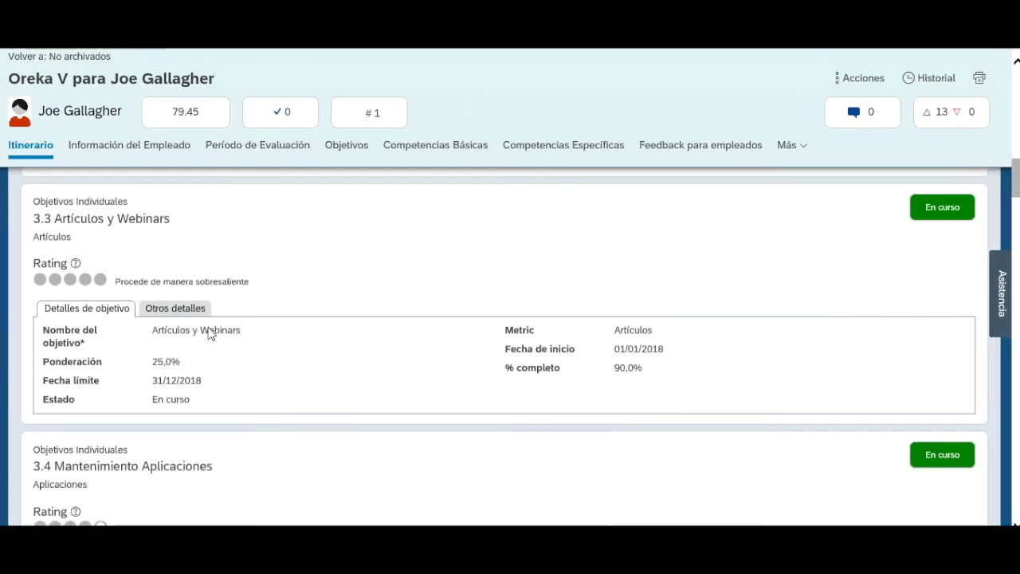
scroll(214, 365, down, 20)
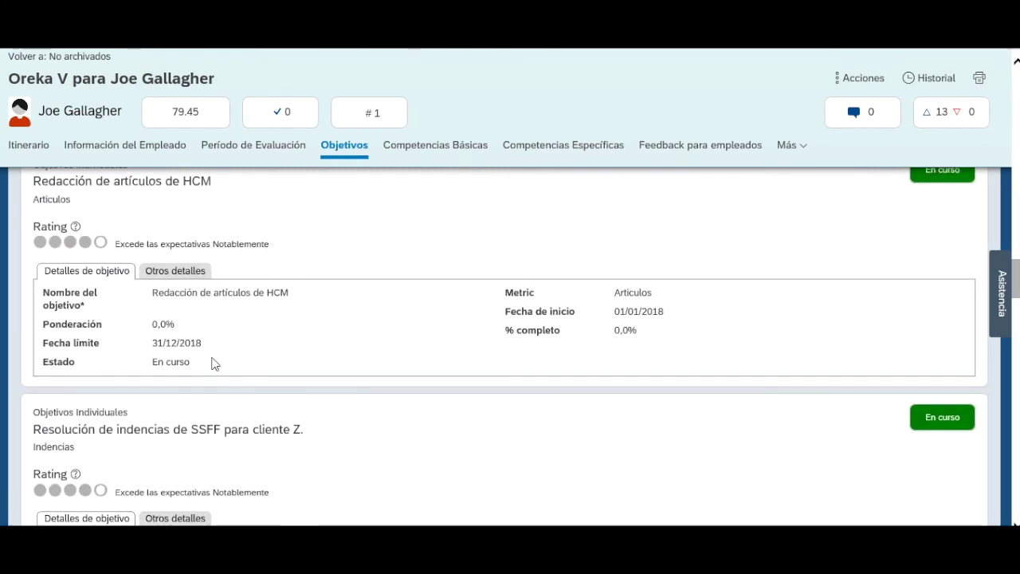
scroll(216, 363, down, 5)
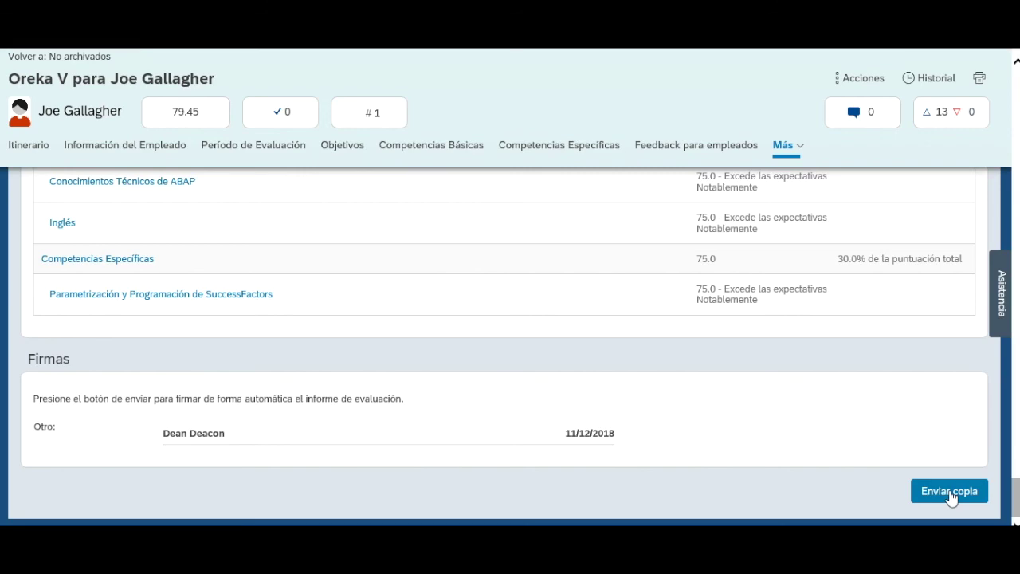
scroll(392, 303, up, 15)
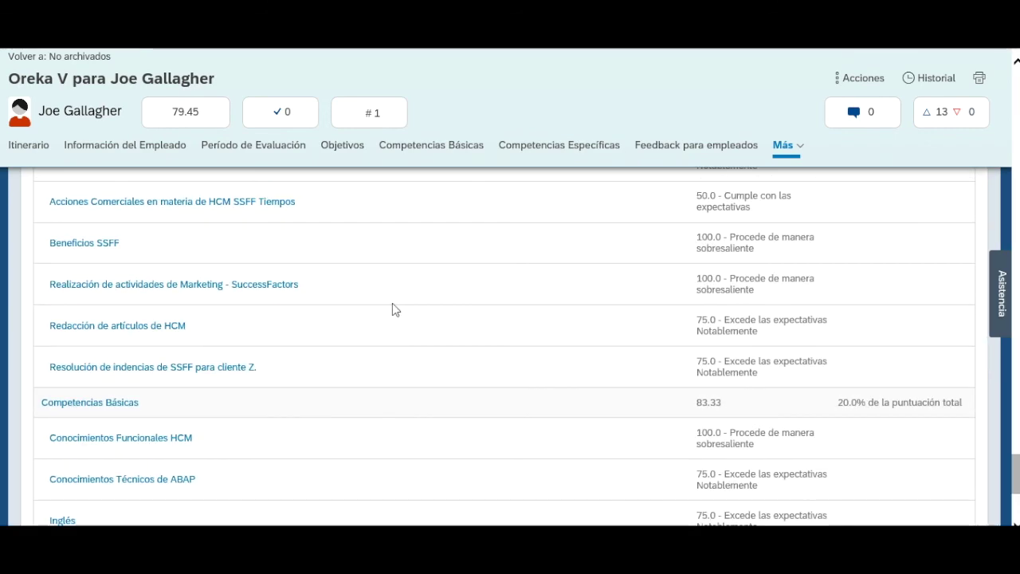
scroll(392, 302, up, 15)
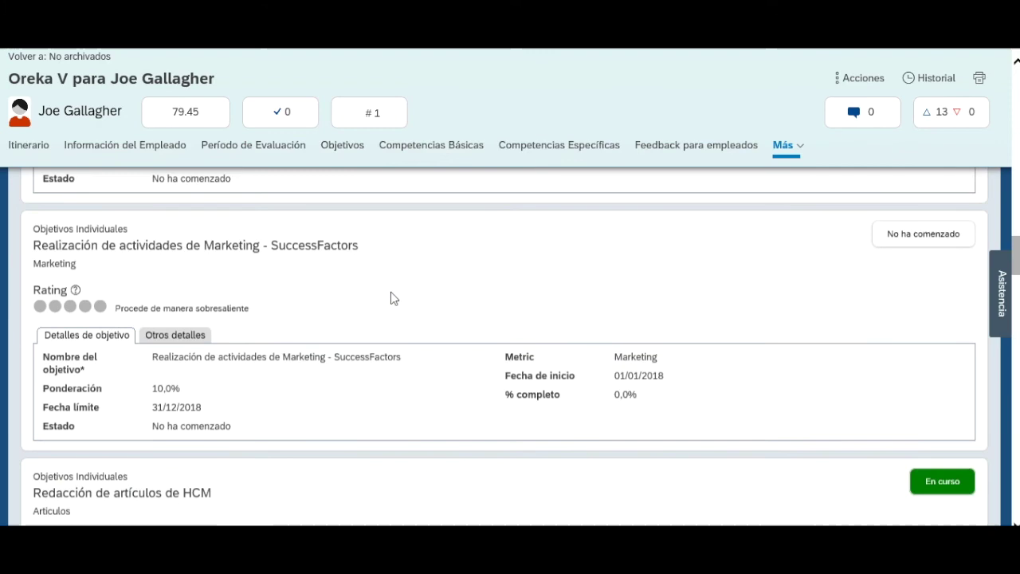
scroll(391, 298, up, 10)
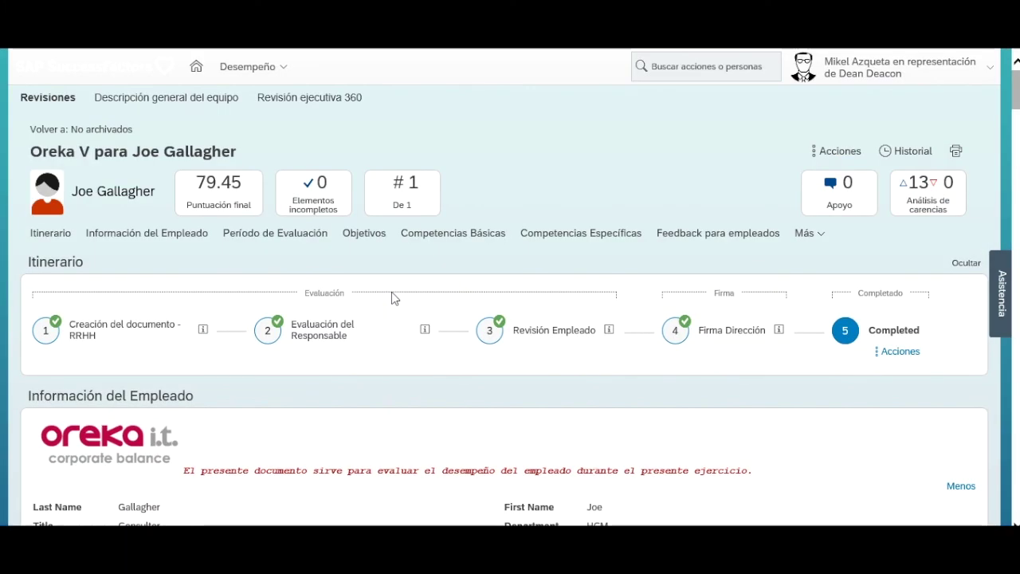